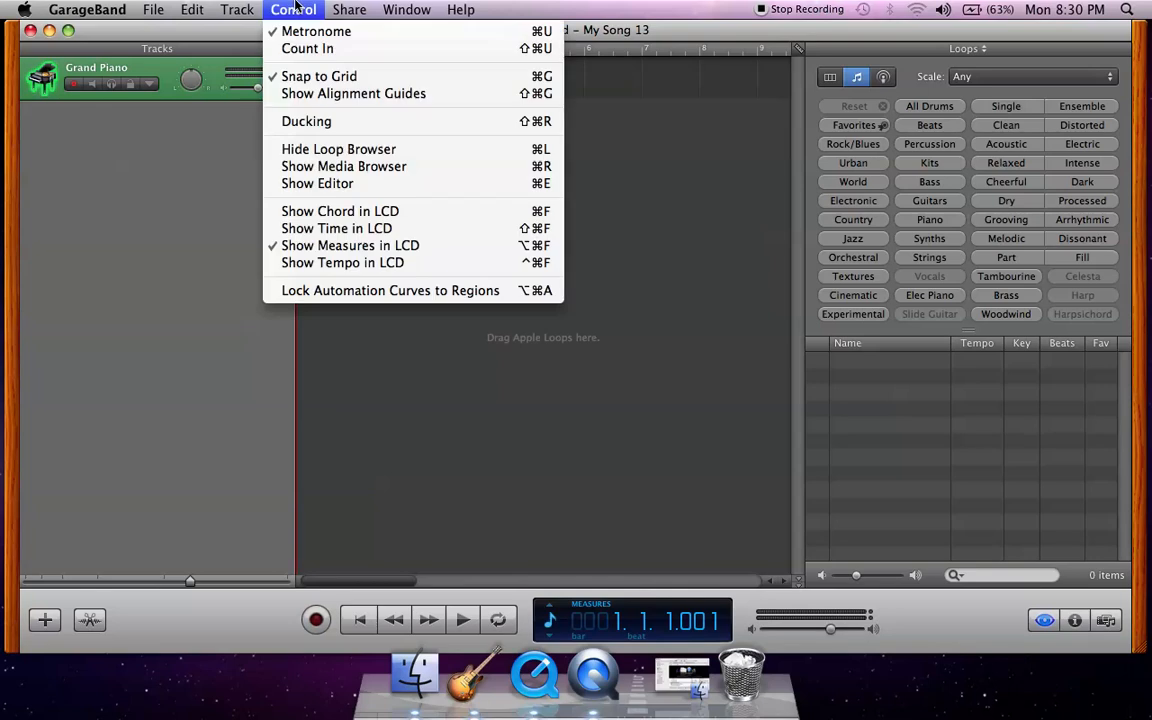
pyautogui.moveTo(185, 8)
pyautogui.moveTo(146, 6)
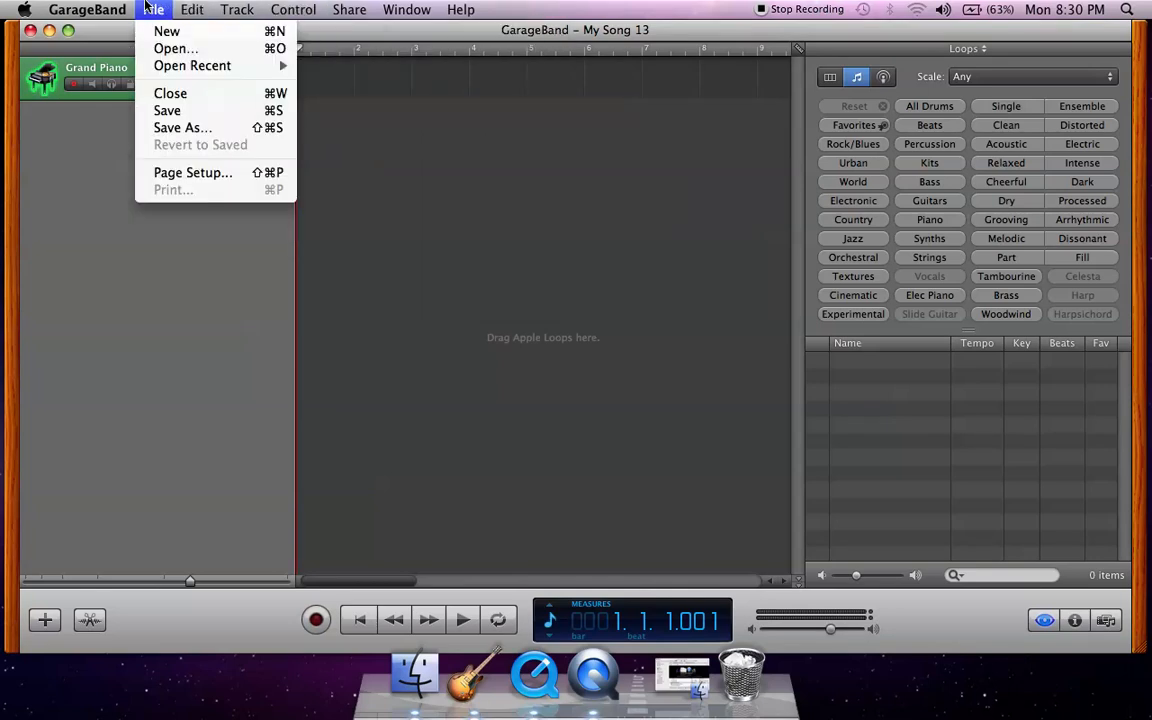
pyautogui.click(100, 58)
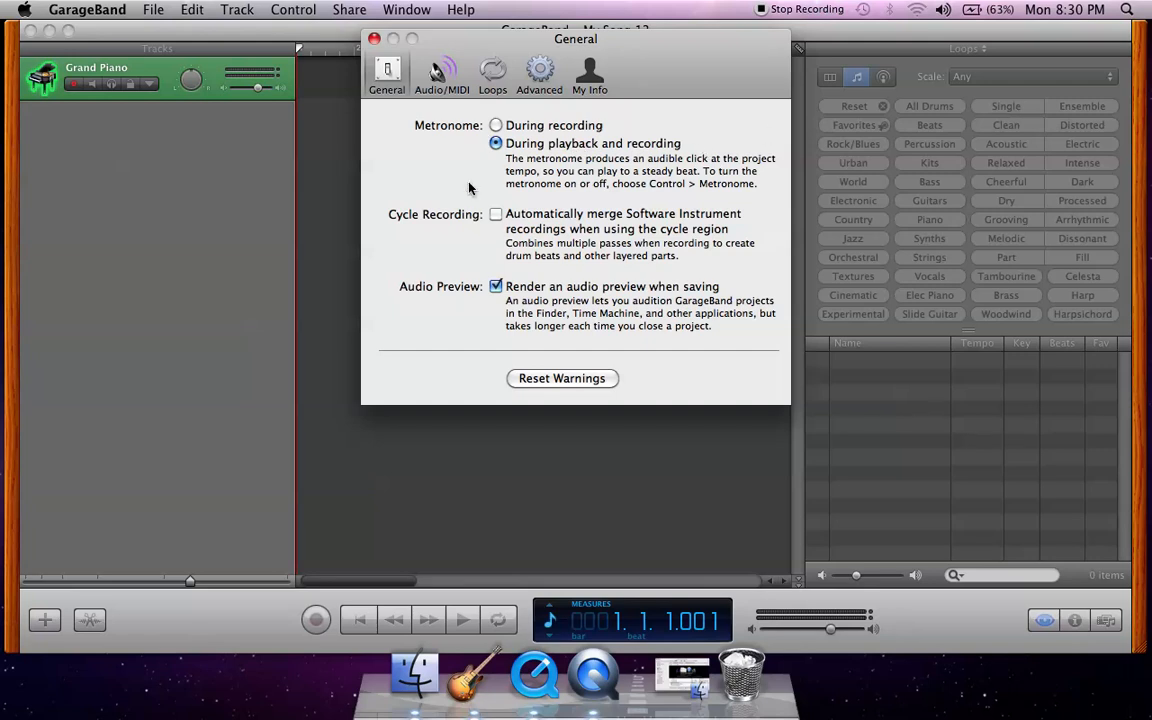
pyautogui.click(374, 39)
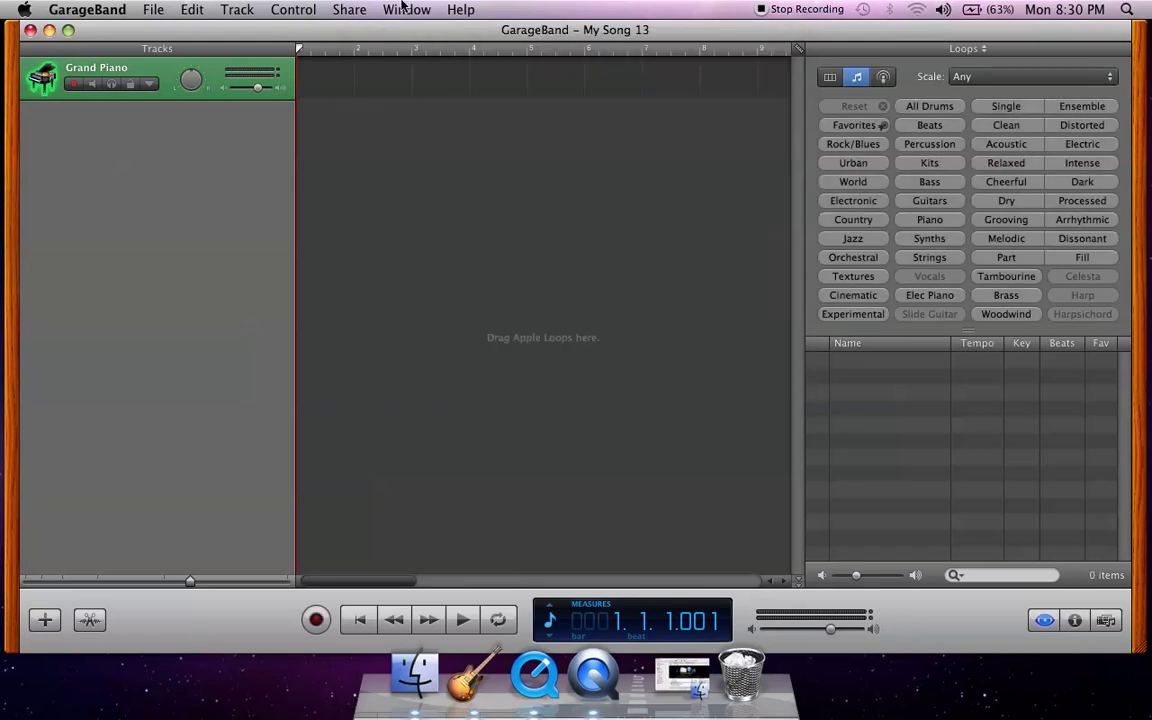
# Open Musical Typing for the Grand Piano track, try a few notes and move its window lower
pyautogui.click(412, 9)
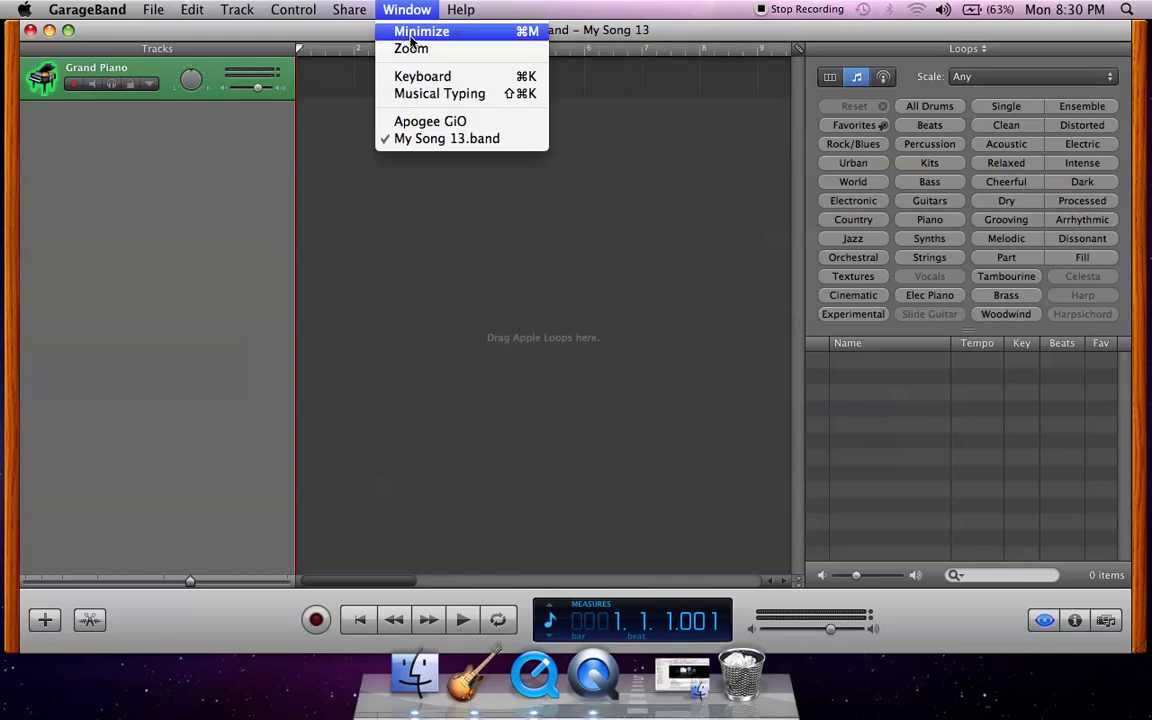
pyautogui.click(434, 94)
pyautogui.press('a')
pyautogui.press('s')
pyautogui.press('d')
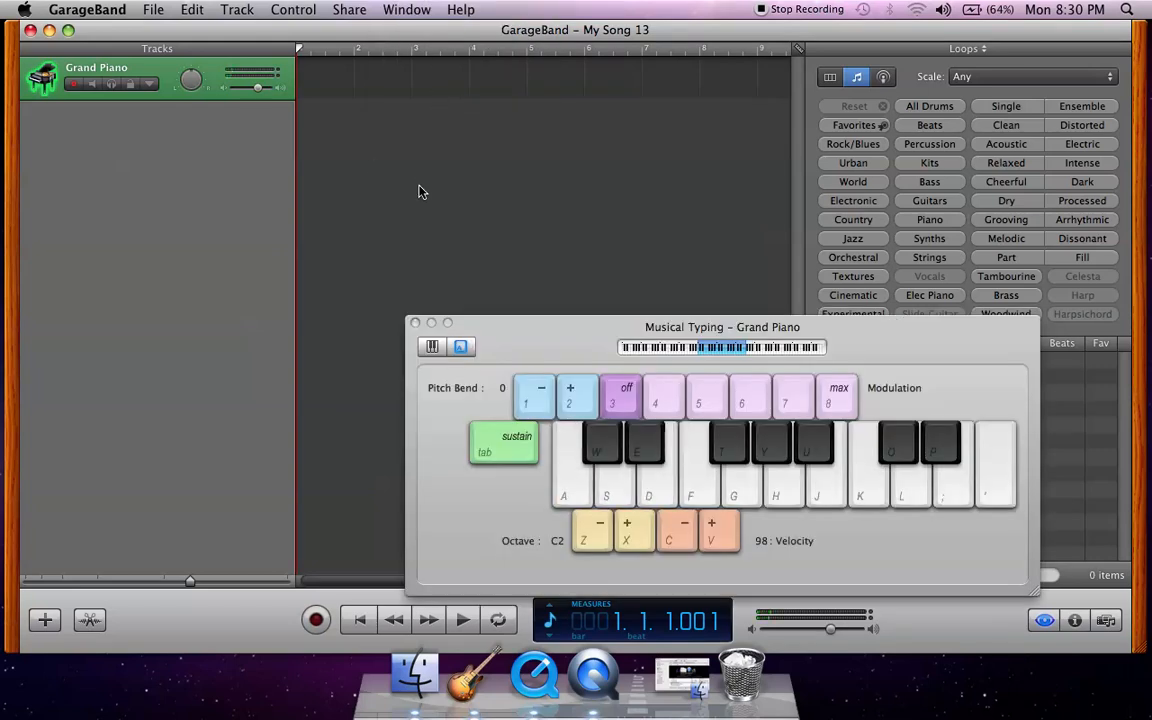
pyautogui.moveTo(574, 361); pyautogui.dragTo(570, 432)
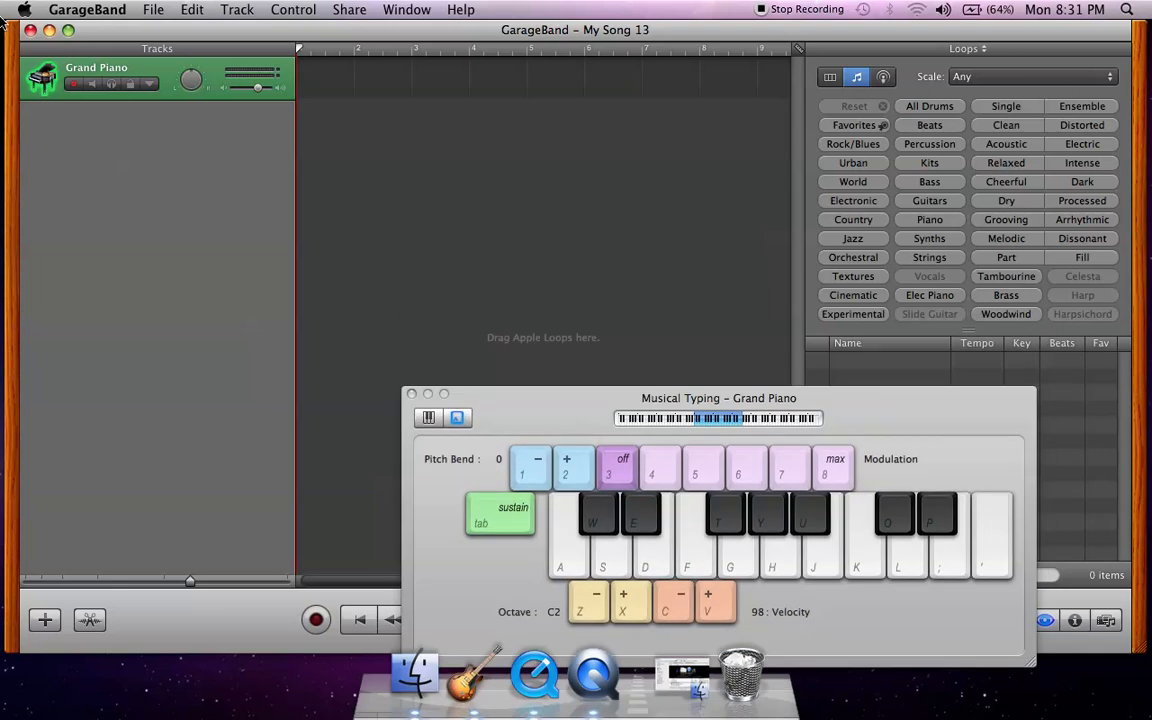
# Change the Grand Piano track's instrument to Pop Kit from Drum Kits, moving the Musical Typing window clear of the instrument list
pyautogui.doubleClick(44, 82)
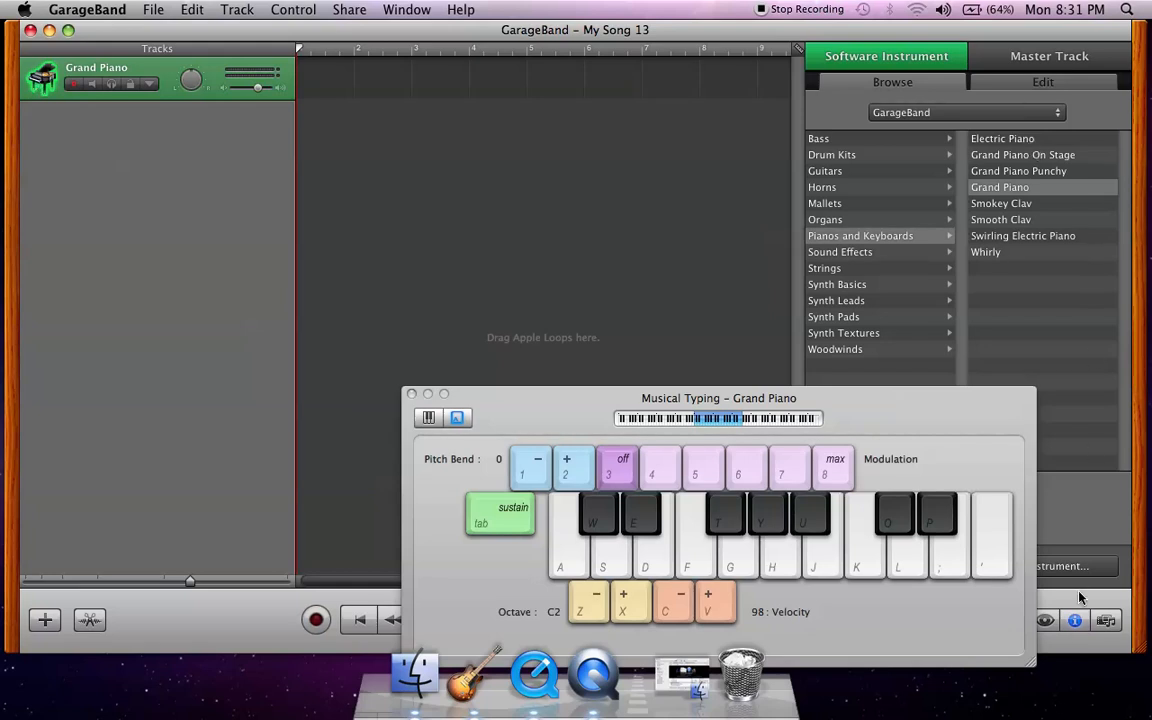
pyautogui.click(1074, 620)
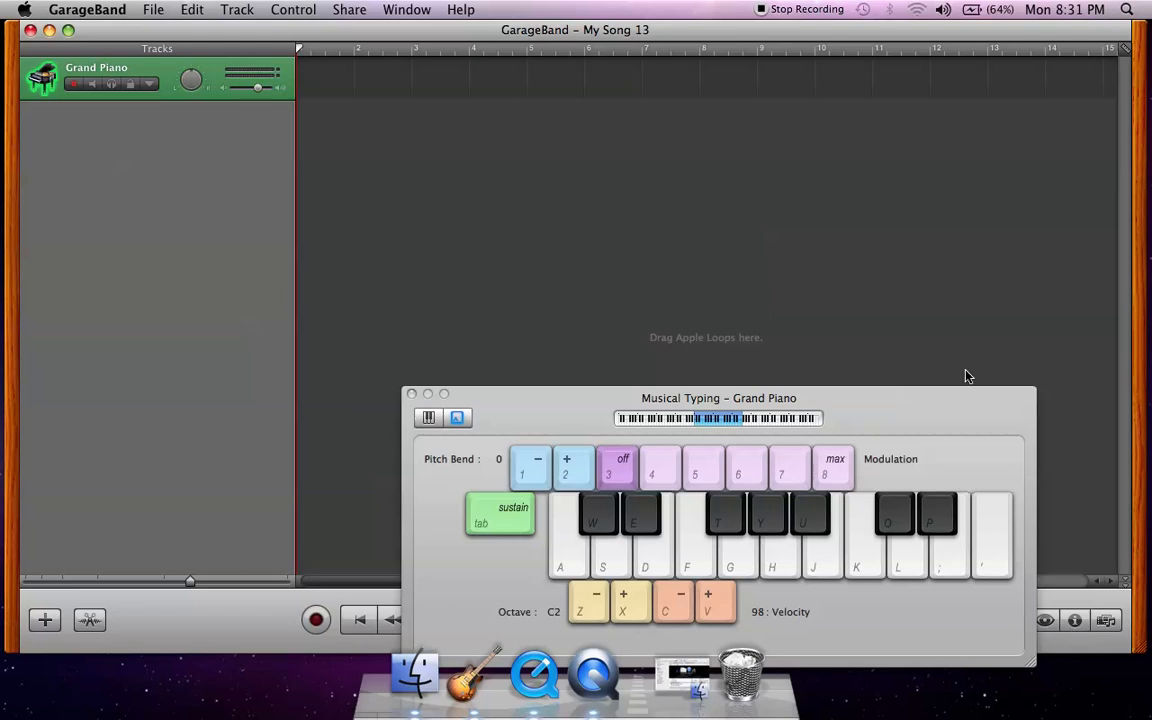
pyautogui.moveTo(970, 410); pyautogui.dragTo(577, 322)
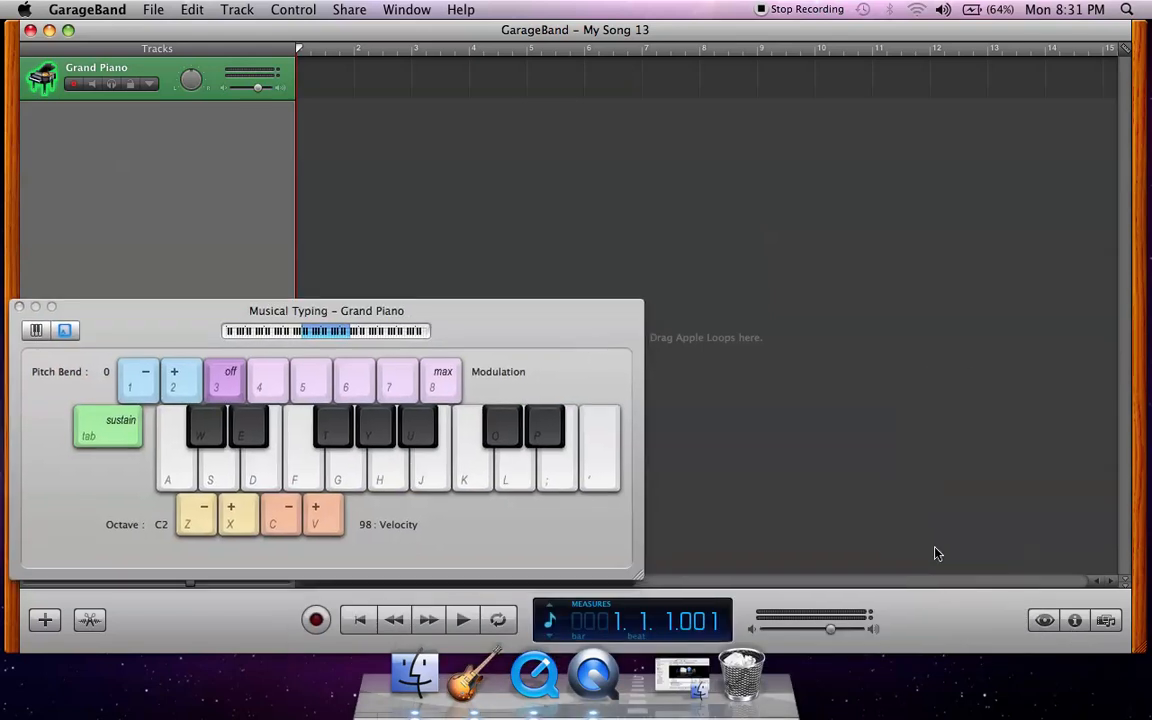
pyautogui.click(1074, 620)
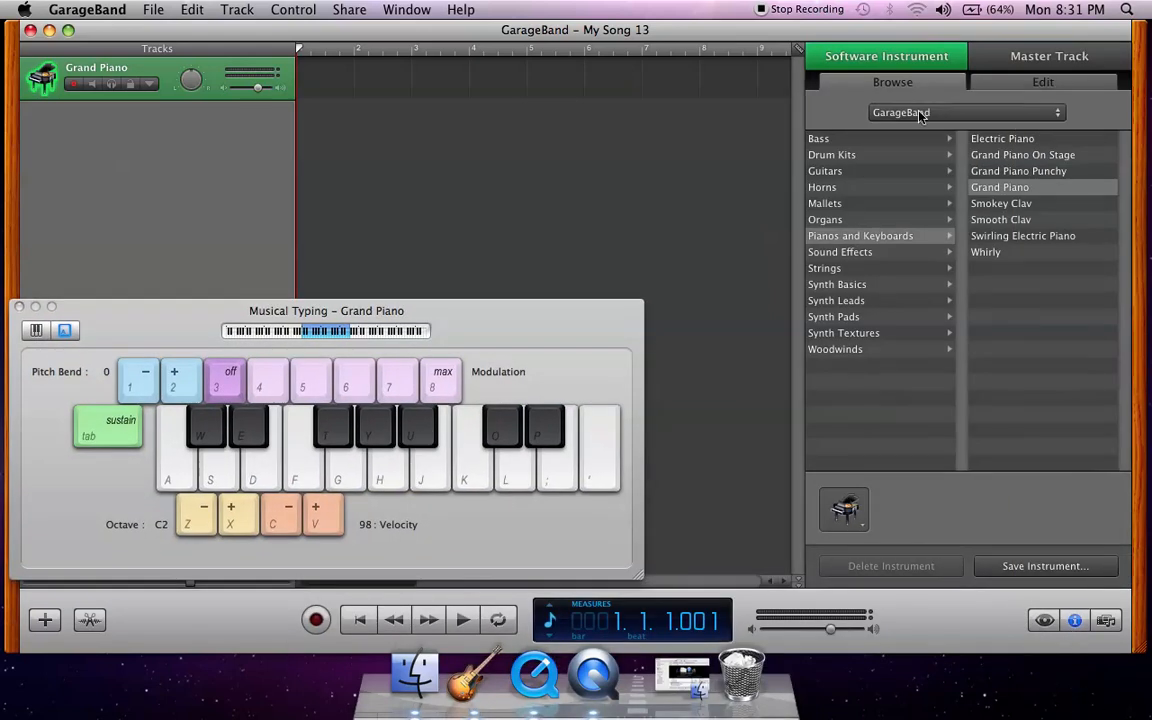
pyautogui.click(845, 155)
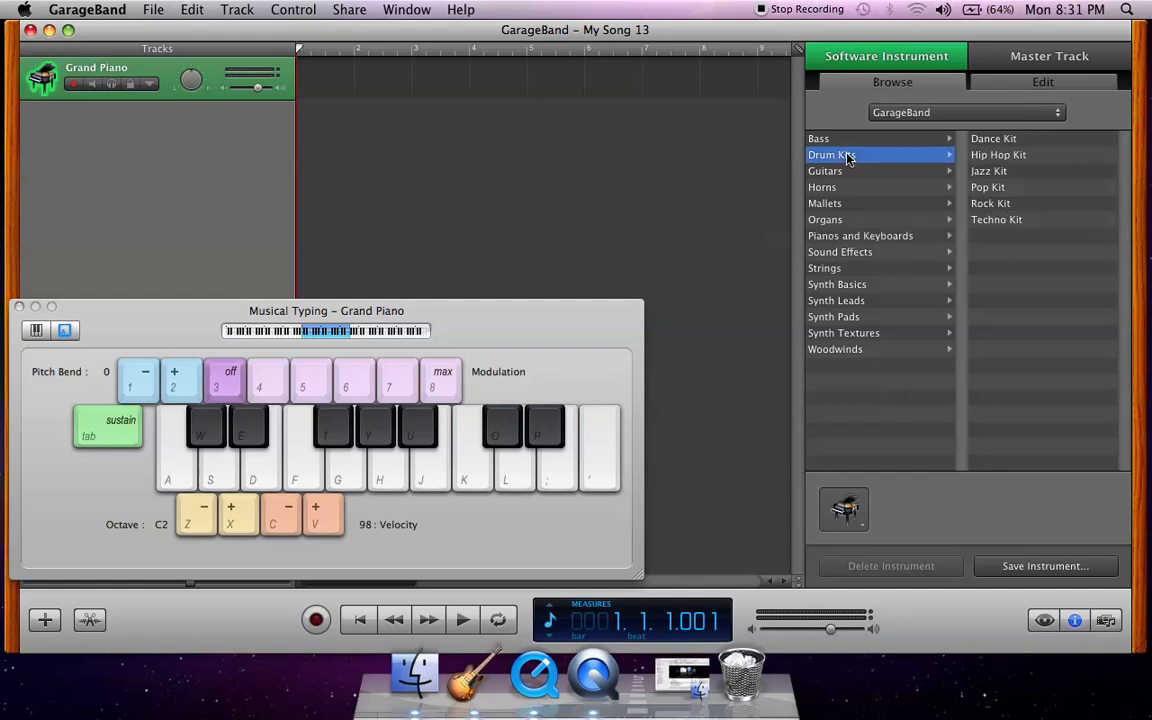
pyautogui.click(990, 188)
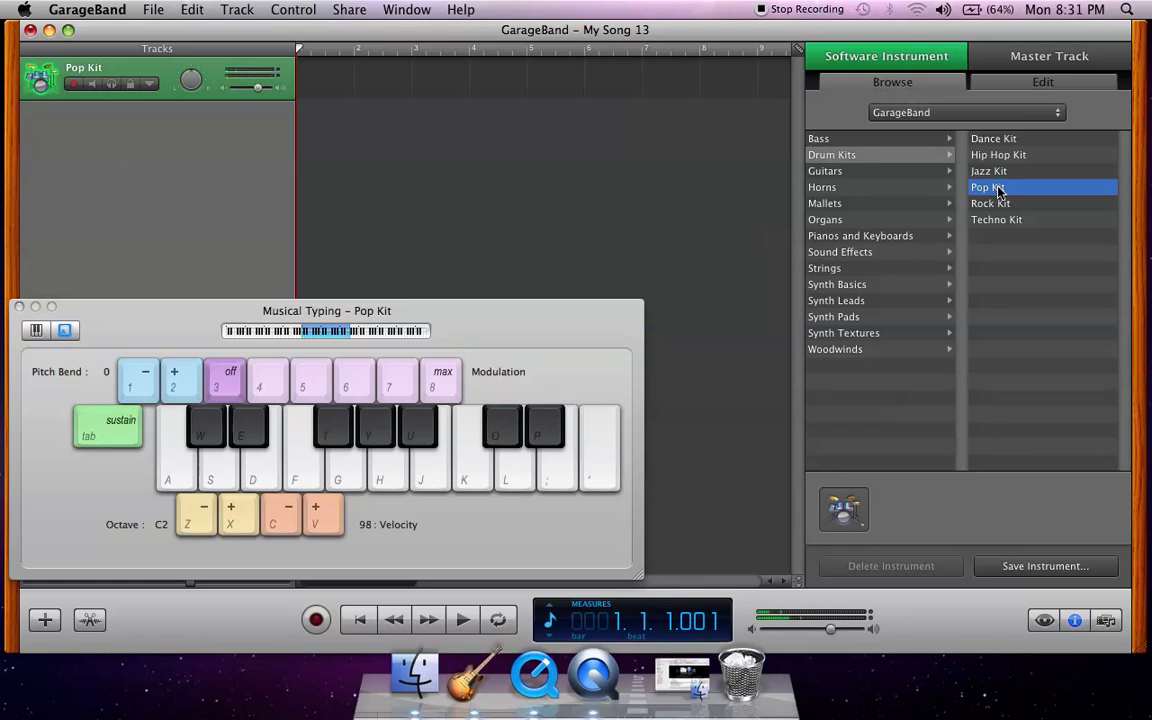
# Audition the first Pop Kit sounds with Musical Typing and lower the octave to C1
pyautogui.press('a')
pyautogui.press('a')
pyautogui.press('a')
pyautogui.press('s')
pyautogui.press('d')
pyautogui.press('s')
pyautogui.press('a')
pyautogui.press('a')
pyautogui.press('a')
pyautogui.press('a')
pyautogui.press('a')
pyautogui.press('z')
pyautogui.press('a')
pyautogui.press('a')
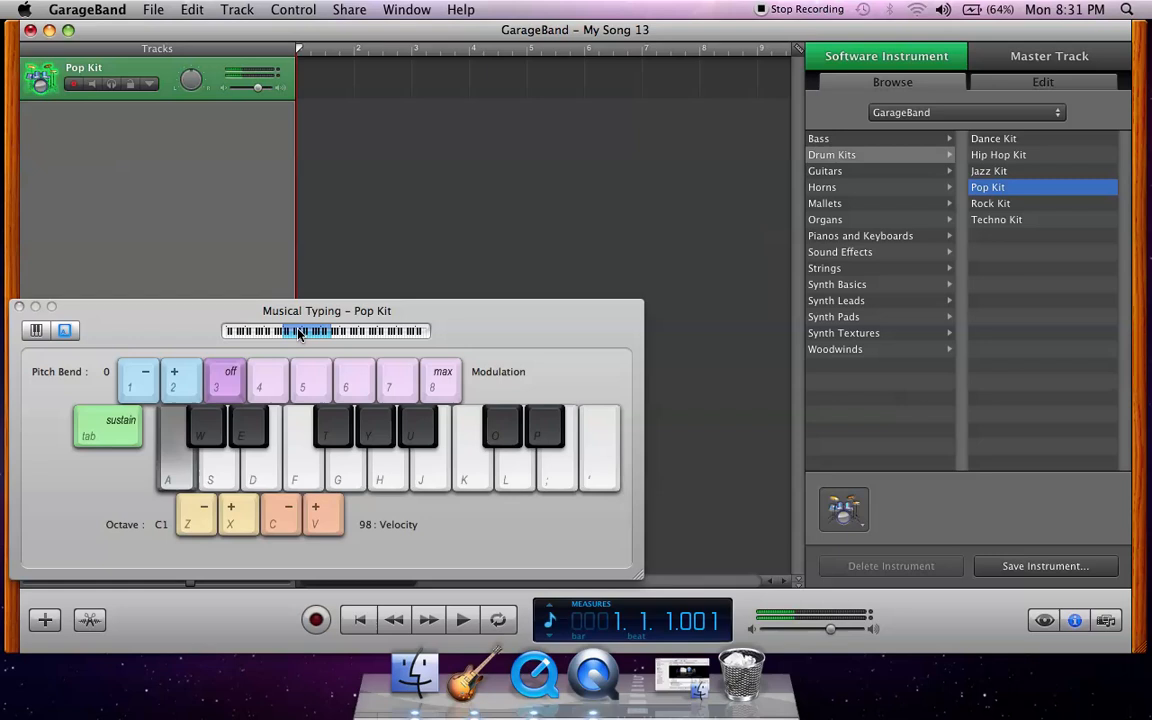
pyautogui.press('a')
pyautogui.press('a')
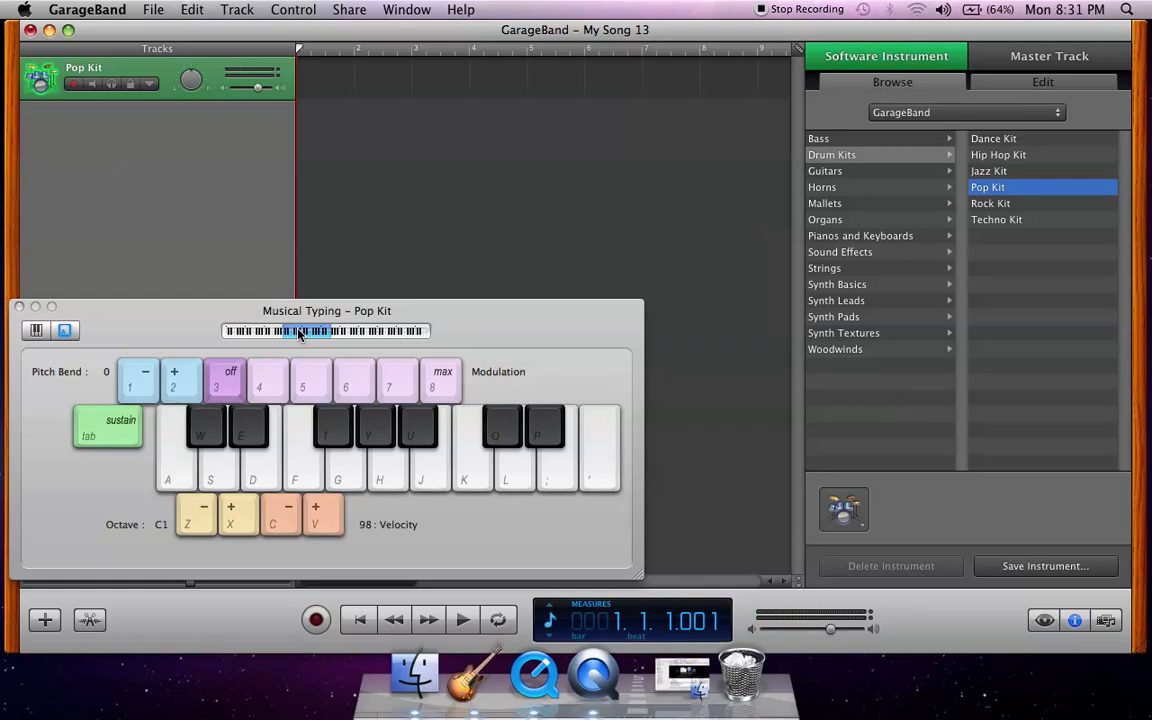
# Audition the remaining Pop Kit drum and cymbal sounds across the black and white keys at octave C1
pyautogui.press('s')
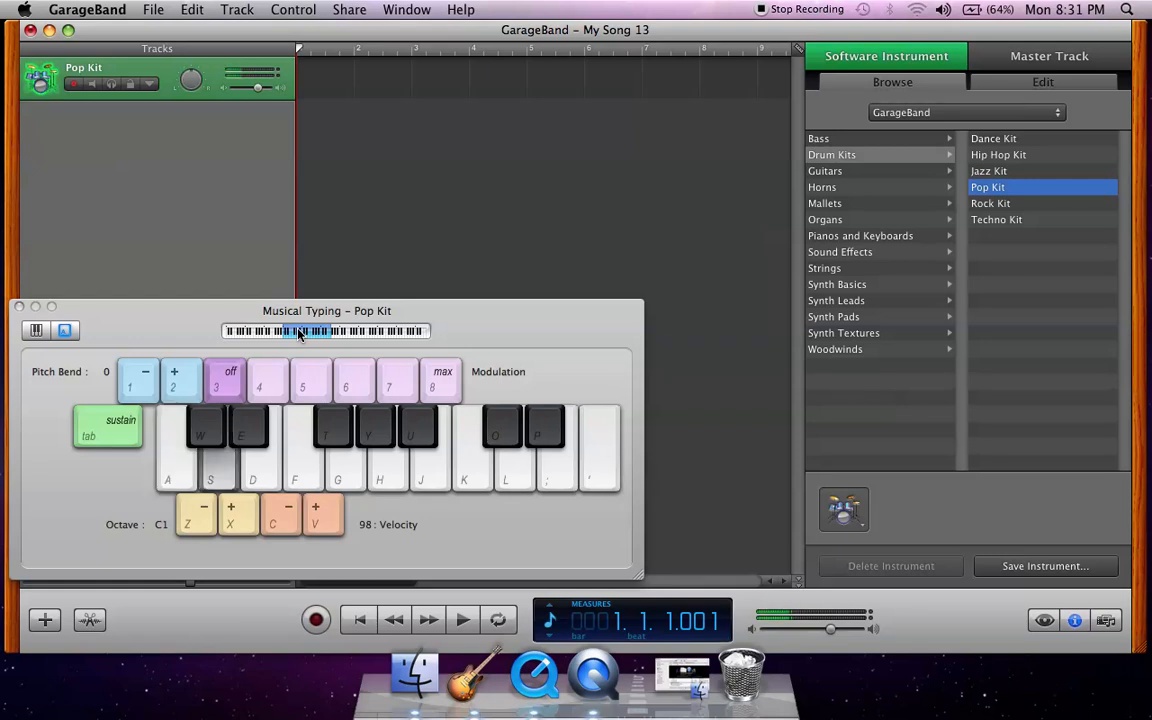
pyautogui.press('w')
pyautogui.press('e')
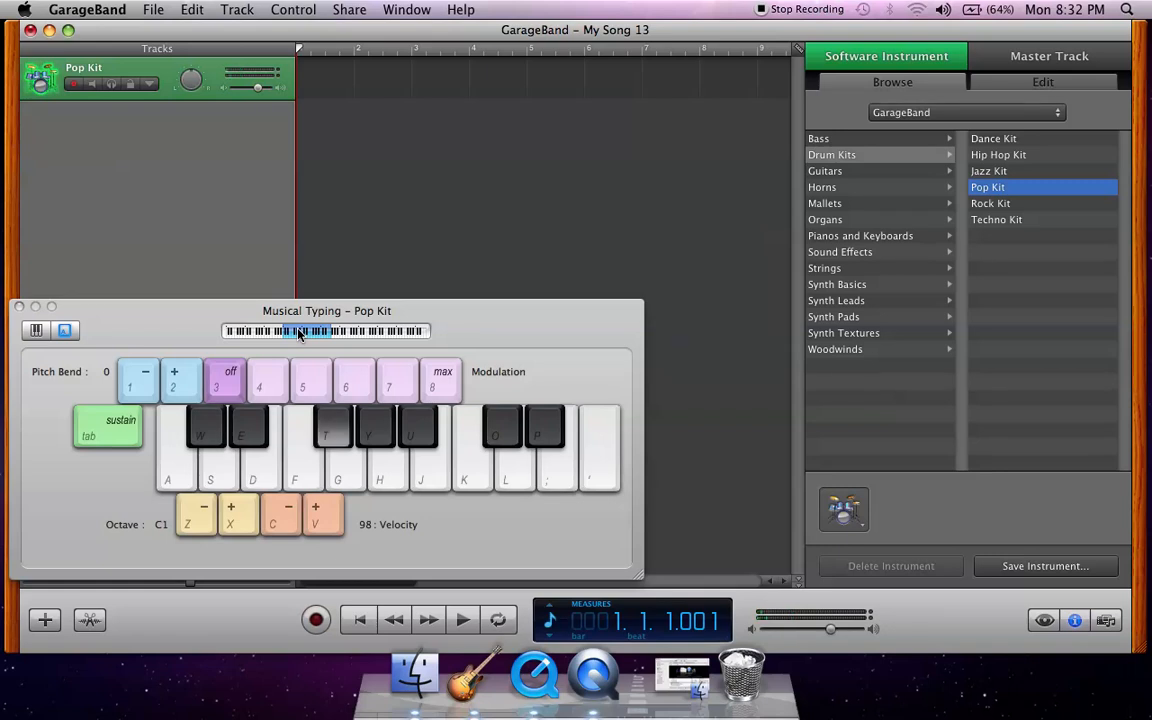
pyautogui.press('y')
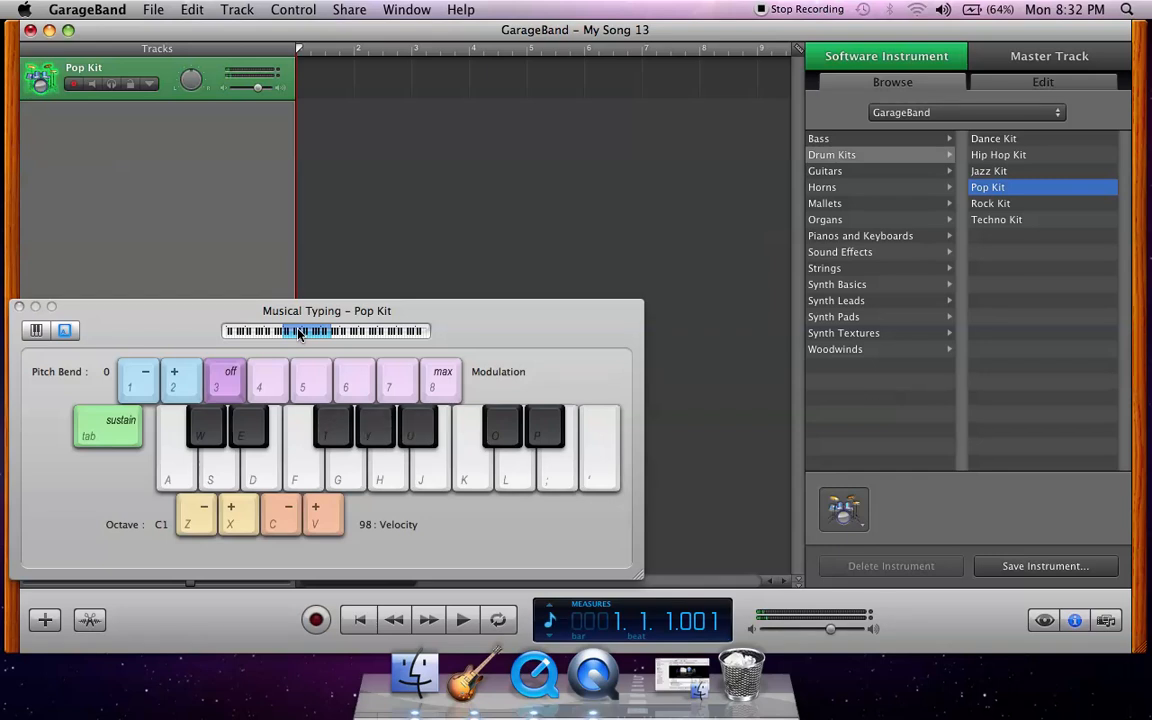
pyautogui.press('o')
pyautogui.press('p')
pyautogui.press('d')
pyautogui.press('f')
pyautogui.press('f')
pyautogui.press('g')
pyautogui.press('h')
pyautogui.press('h')
pyautogui.press('h')
pyautogui.press('g')
pyautogui.press('f')
pyautogui.press('j')
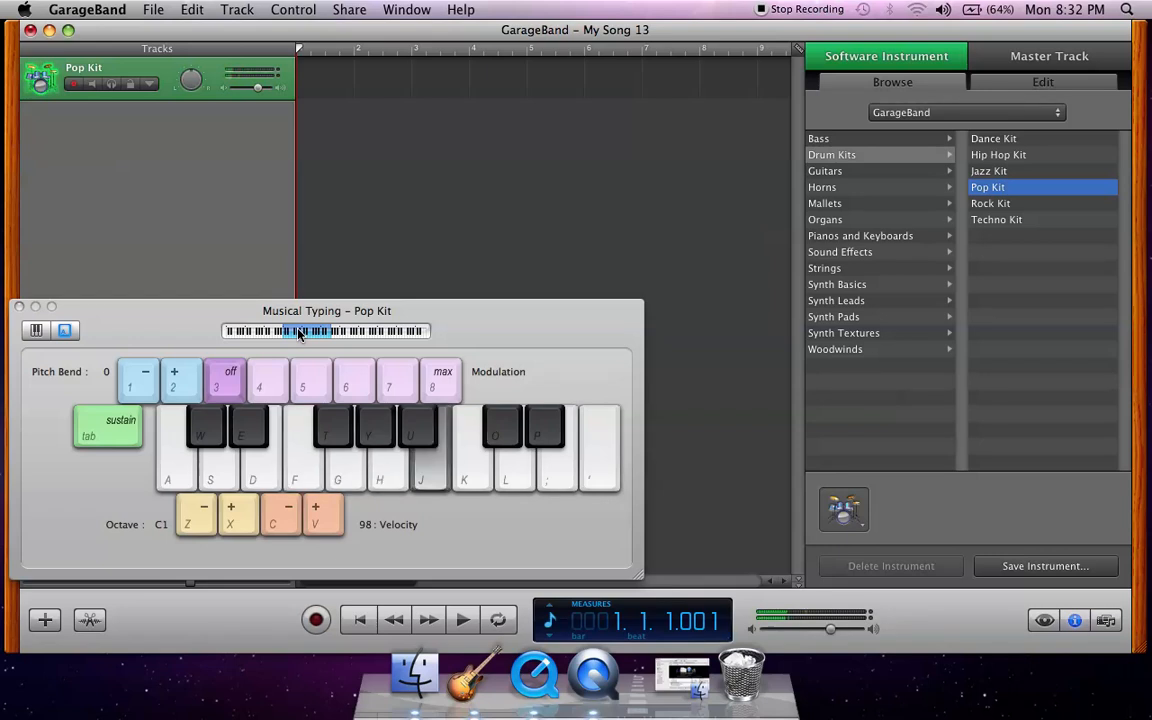
pyautogui.press('k')
pyautogui.press('k')
pyautogui.press('l')
pyautogui.press(';')
pyautogui.press(';')
pyautogui.press("'")
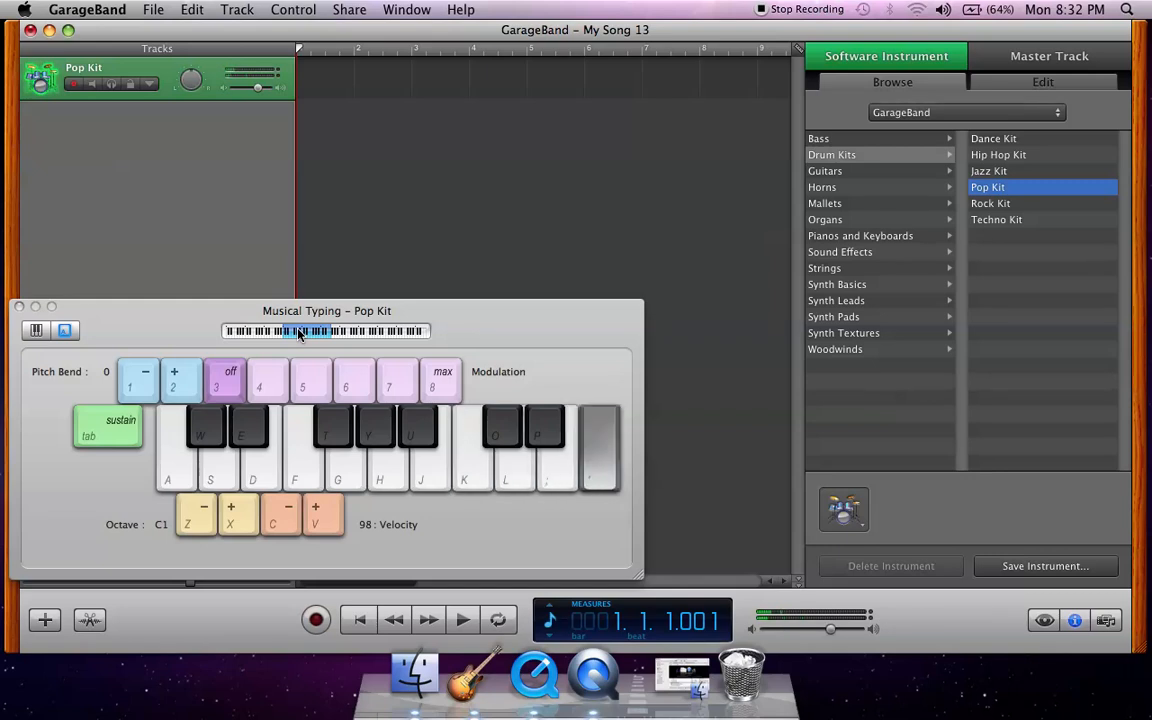
pyautogui.press(';')
pyautogui.press('p')
pyautogui.press('o')
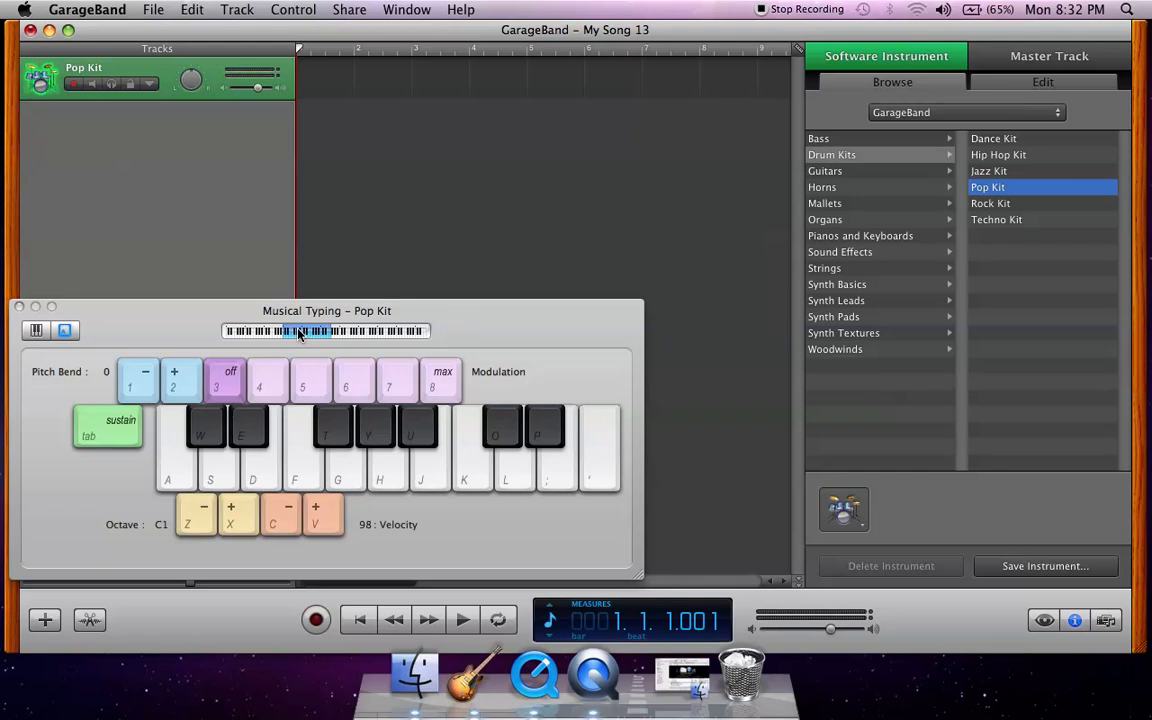
# Move the Musical Typing window off the timeline, set the project tempo to 93 and return the LCD to Measures
pyautogui.moveTo(175, 321); pyautogui.dragTo(989, 146)
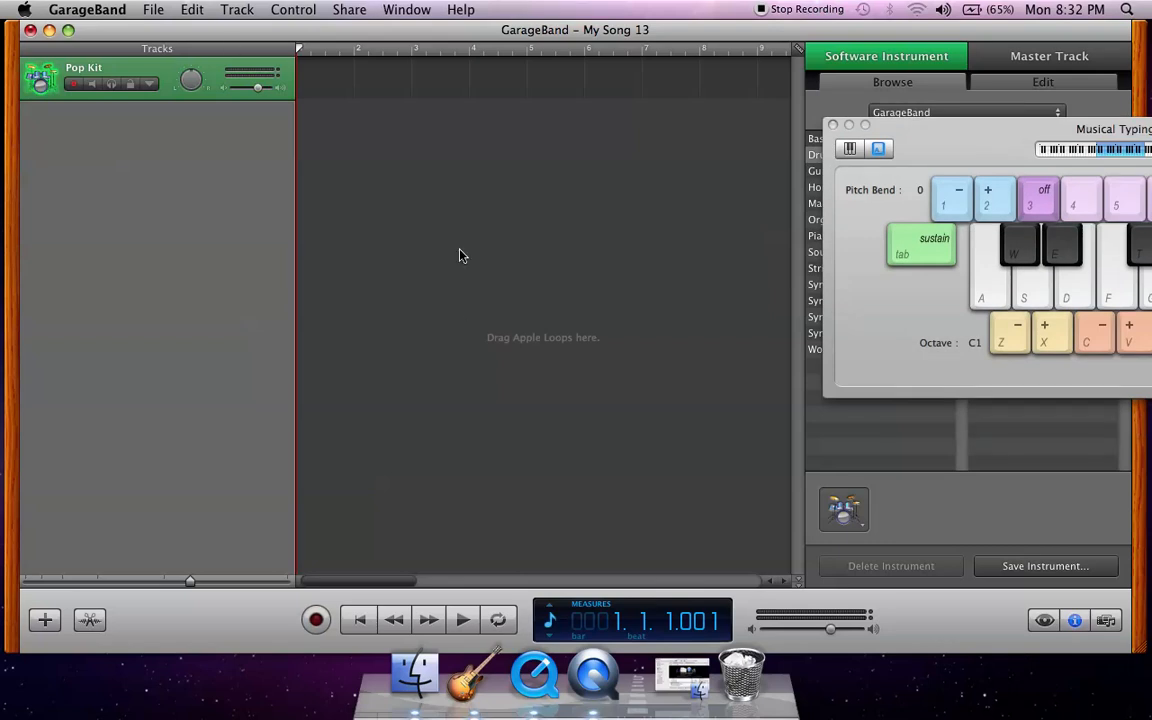
pyautogui.click(552, 622)
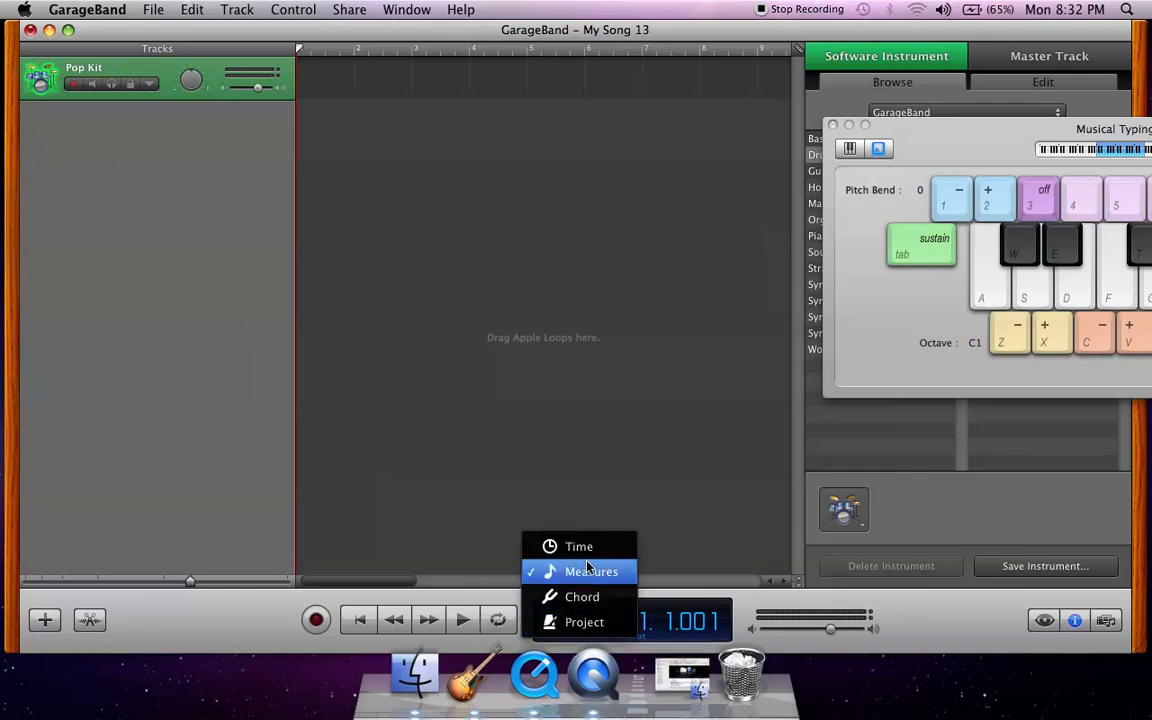
pyautogui.click(570, 622)
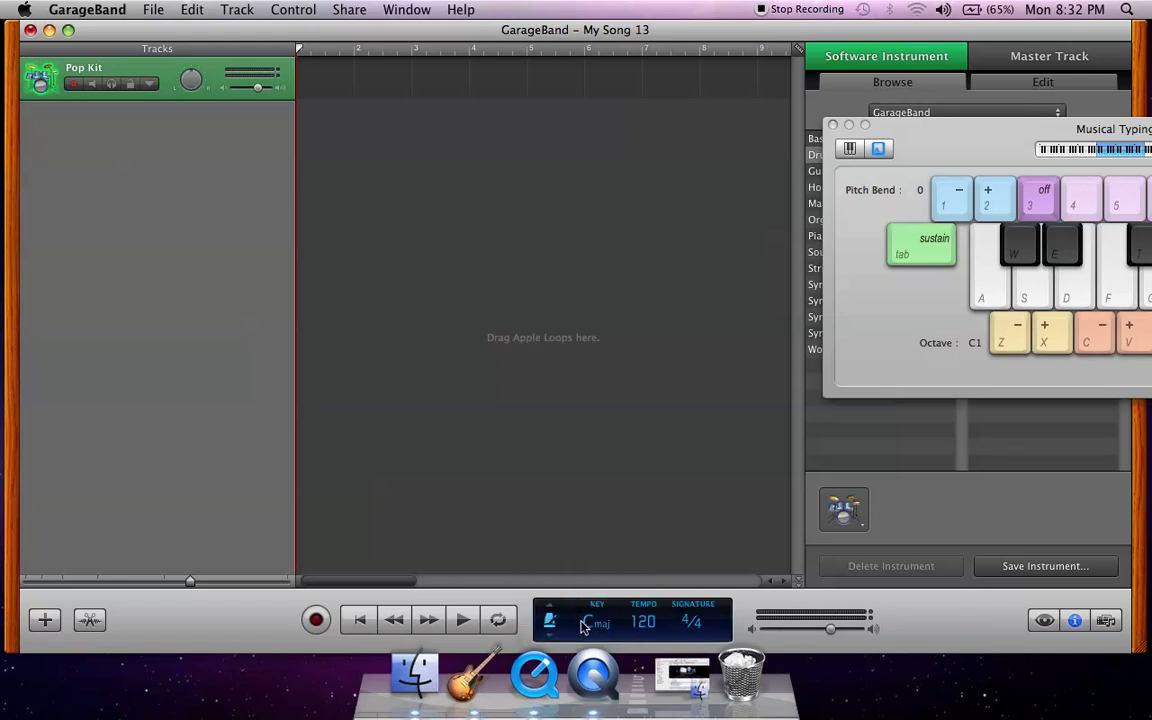
pyautogui.click(645, 628)
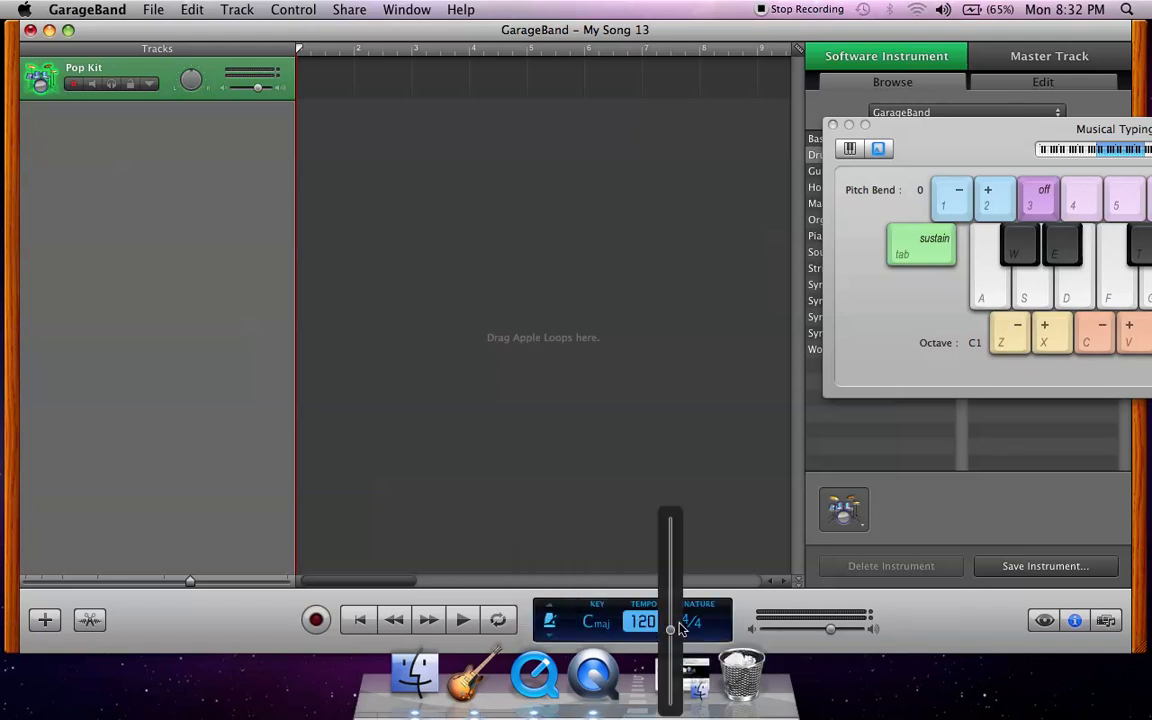
pyautogui.moveTo(673, 636); pyautogui.dragTo(668, 659)
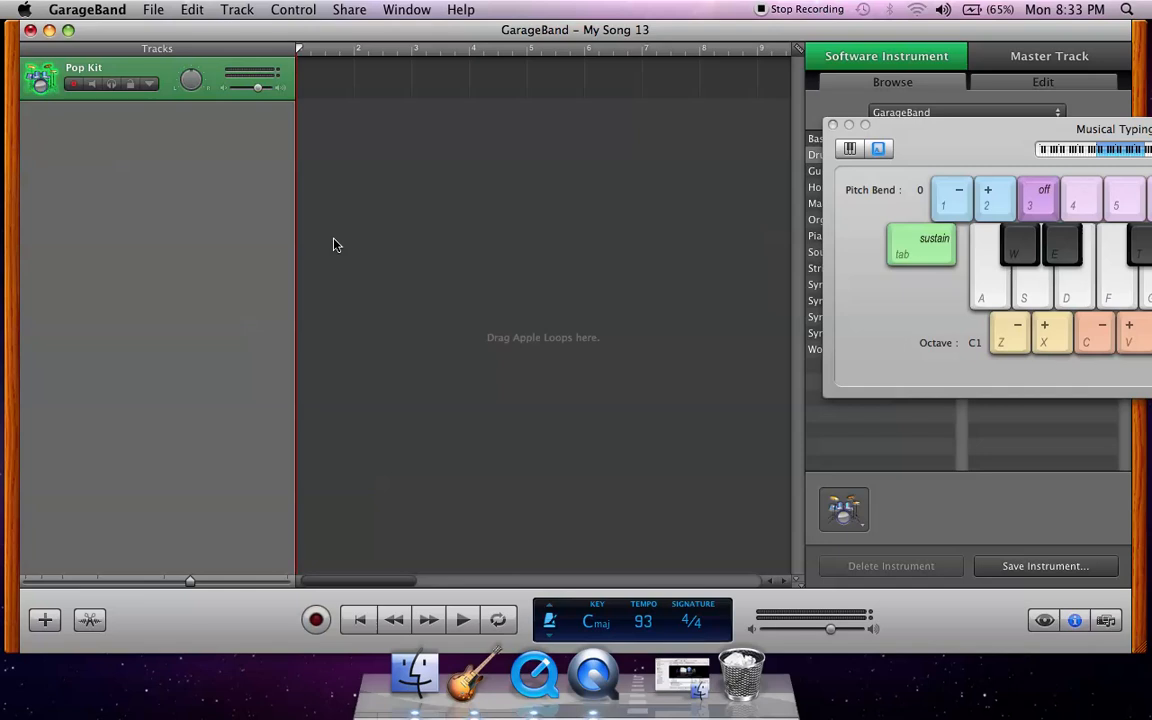
pyautogui.click(550, 621)
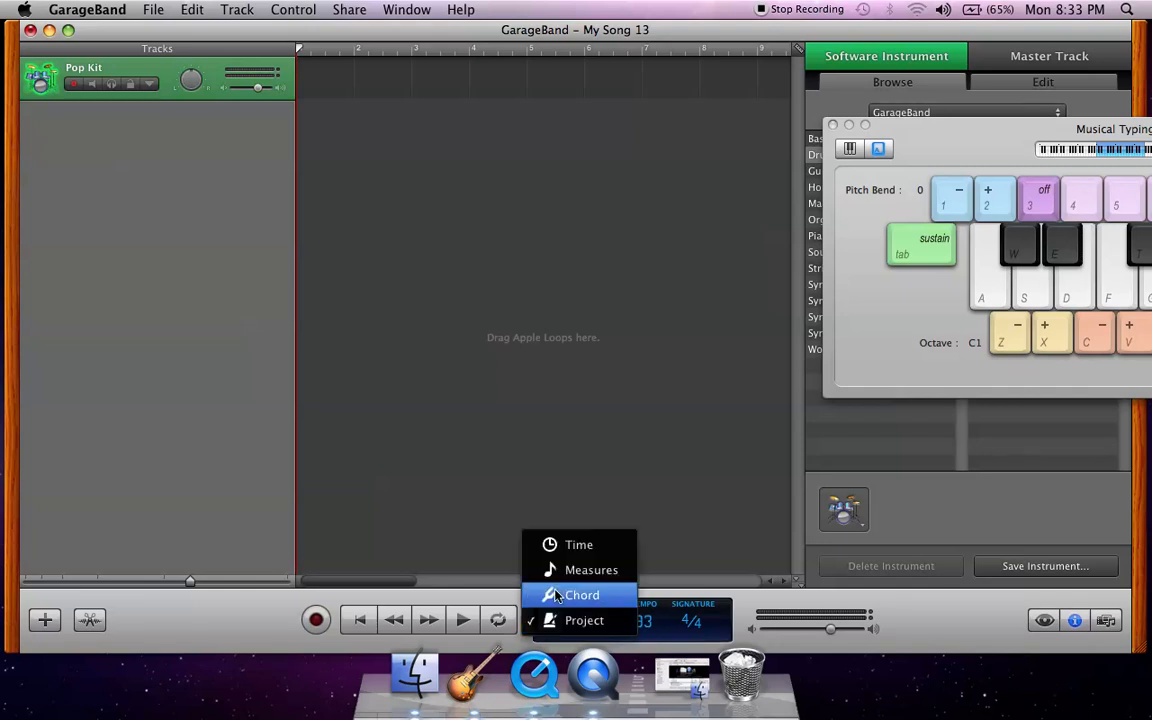
pyautogui.click(558, 567)
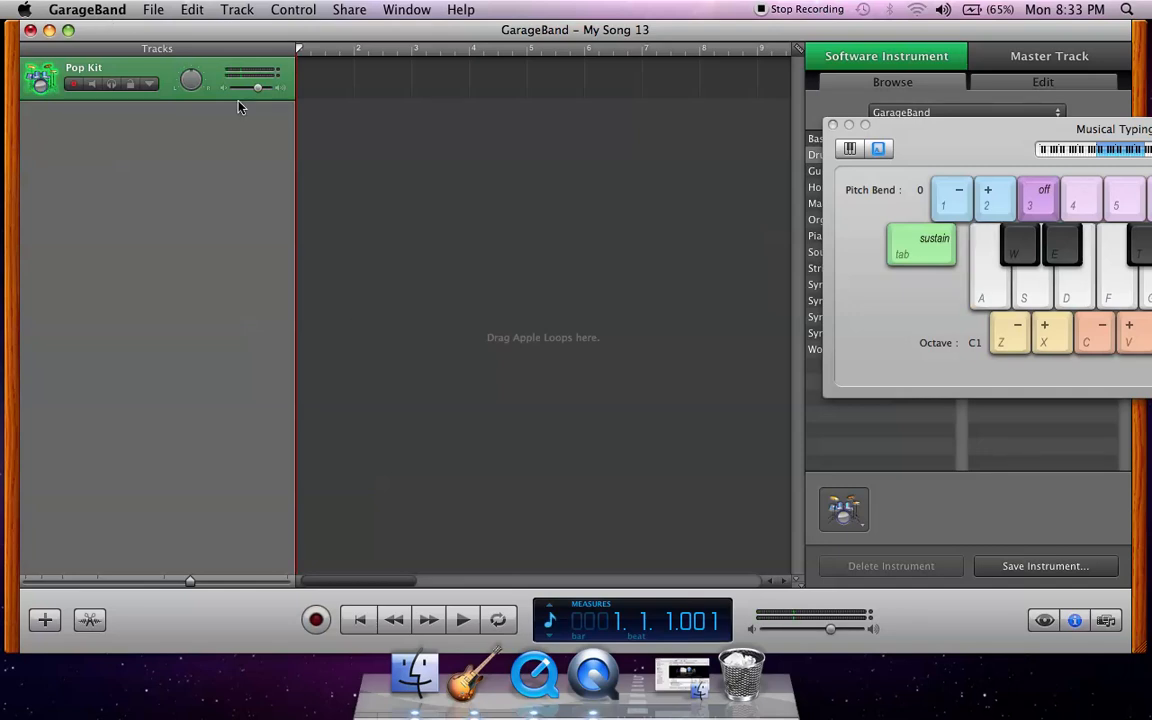
# Record a drum beat on the Pop Kit track with Musical Typing, stopping just after measure 6 begins
pyautogui.click(316, 620)
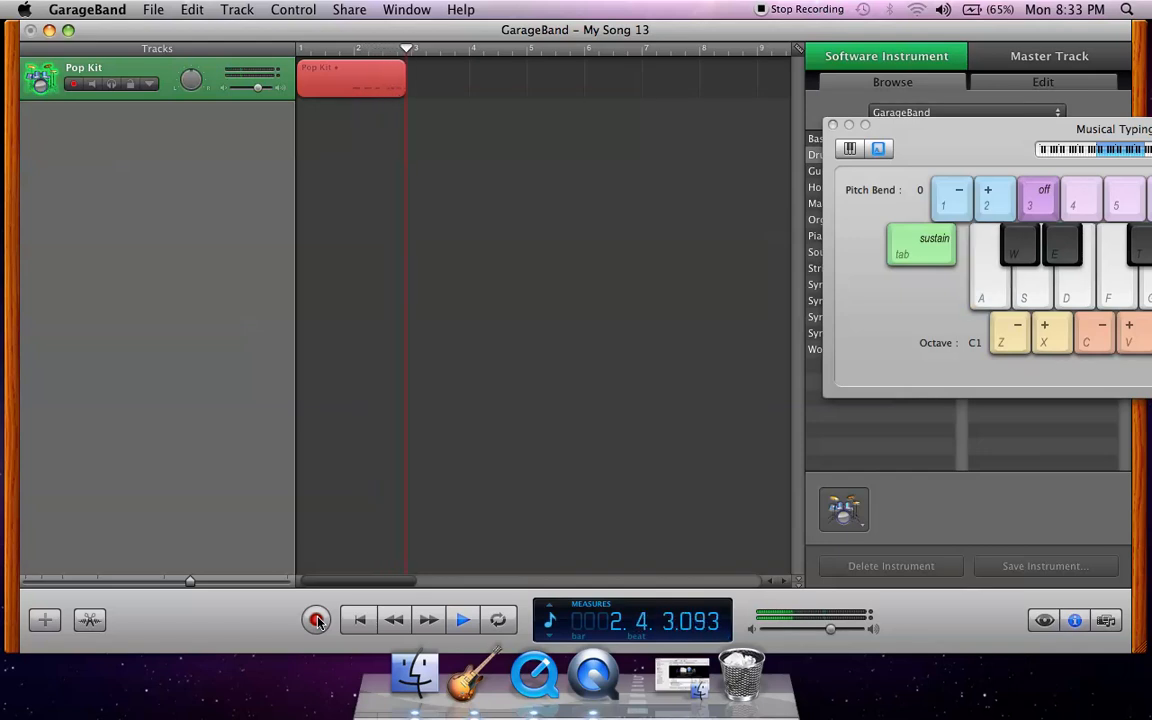
pyautogui.press('a')
pyautogui.press('a')
pyautogui.press('a')
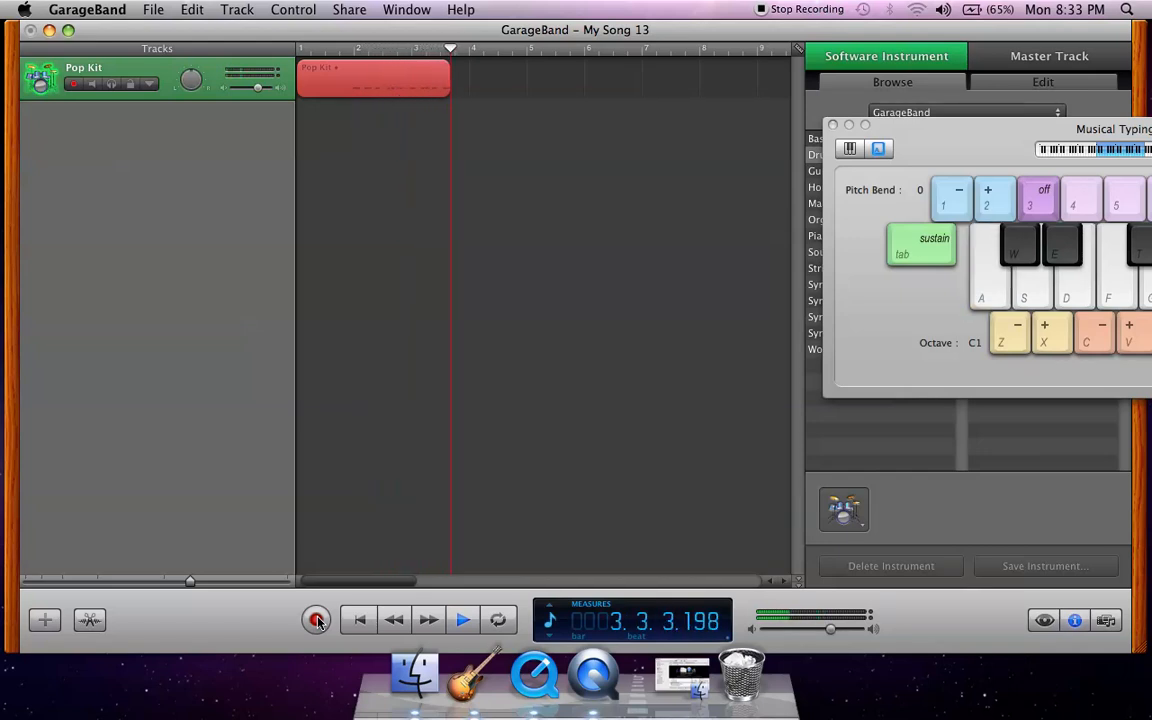
pyautogui.press('a')
pyautogui.press('a')
pyautogui.press('a')
pyautogui.press('a')
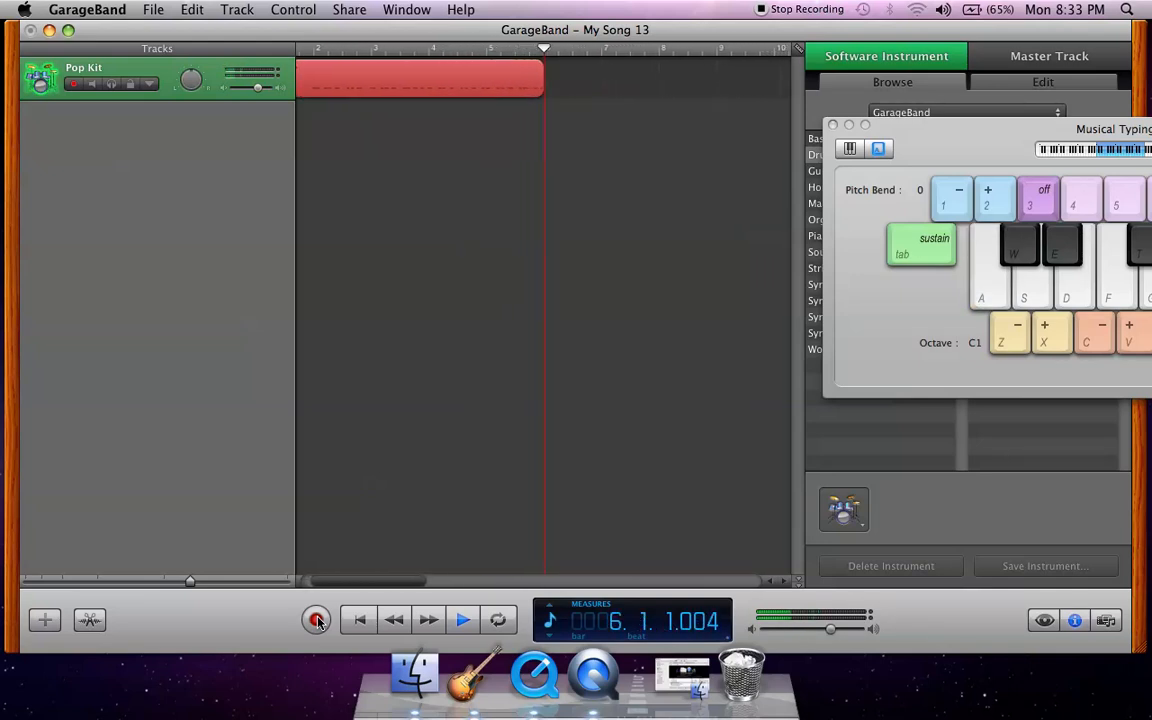
pyautogui.click(316, 620)
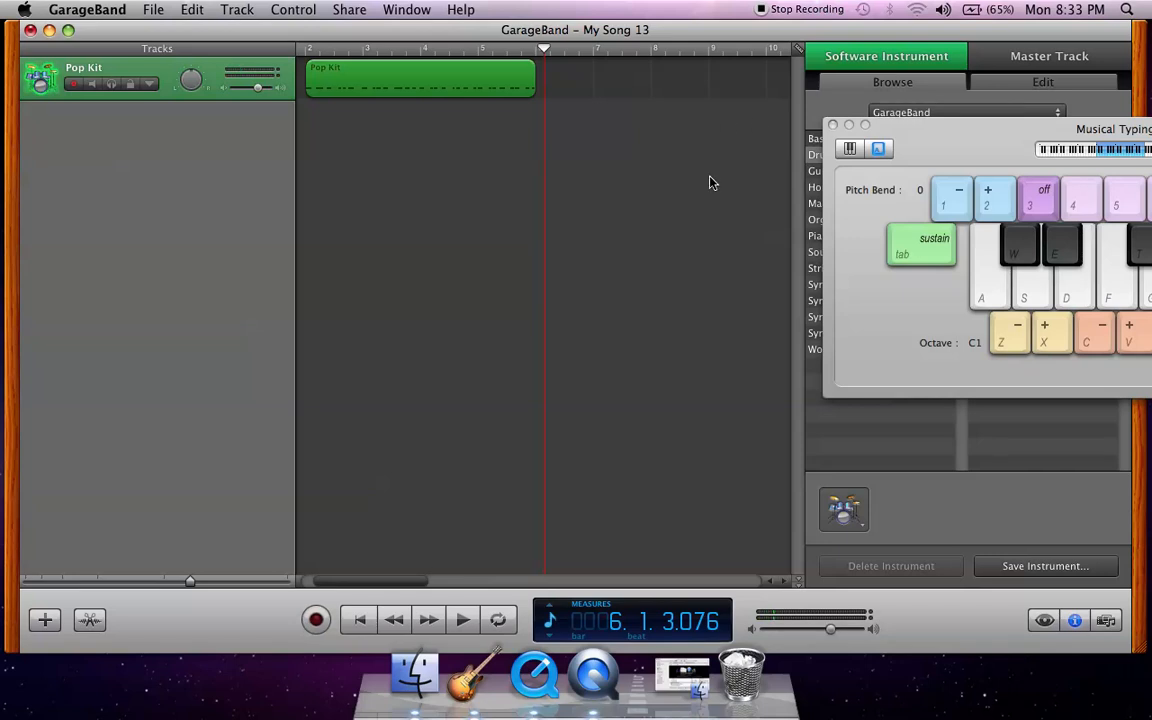
# Move the recorded Pop Kit region to start at measure 1 and turn on Count In
pyautogui.hscroll(5, 707, 184)
pyautogui.hscroll(-6, 707, 184)
pyautogui.moveTo(545, 91); pyautogui.dragTo(488, 92)
pyautogui.click(233, 9)
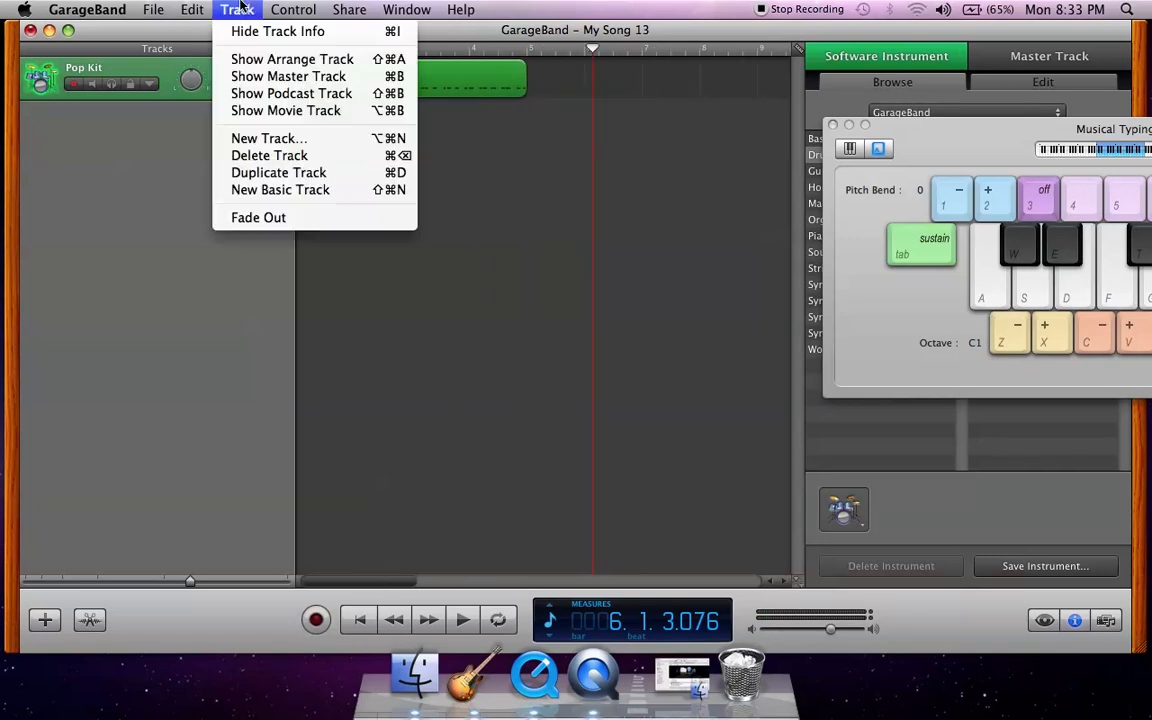
pyautogui.click(281, 49)
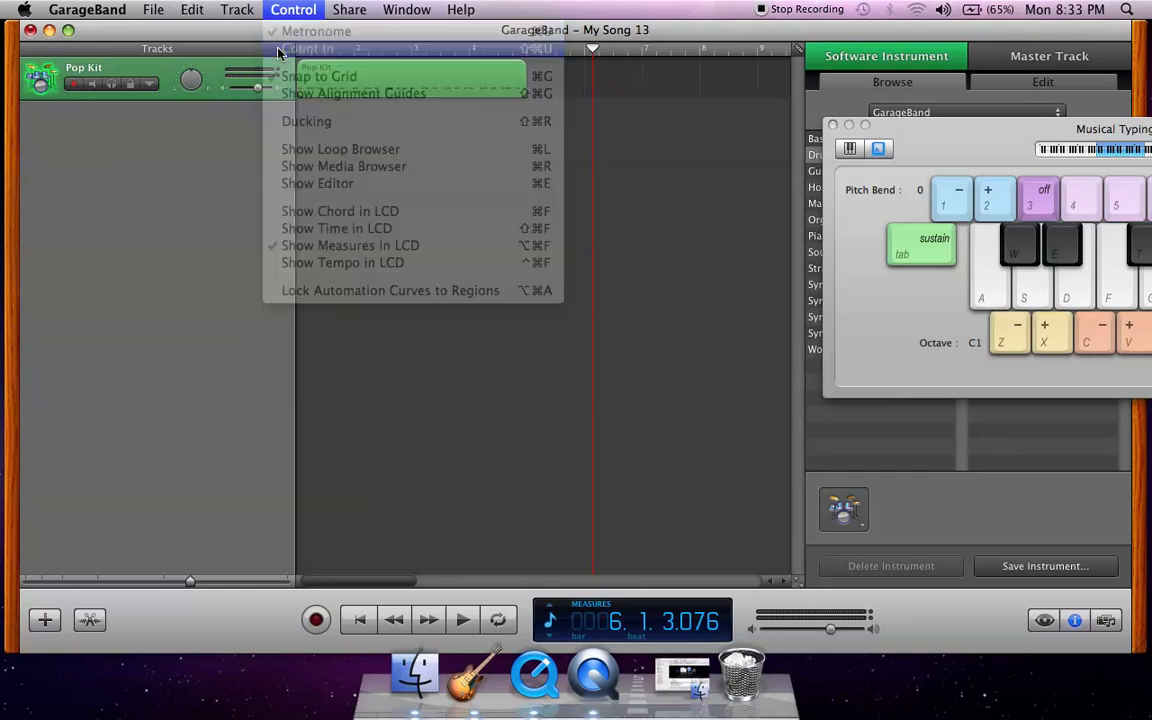
# Add a new Software Instrument track to the song
pyautogui.click(43, 620)
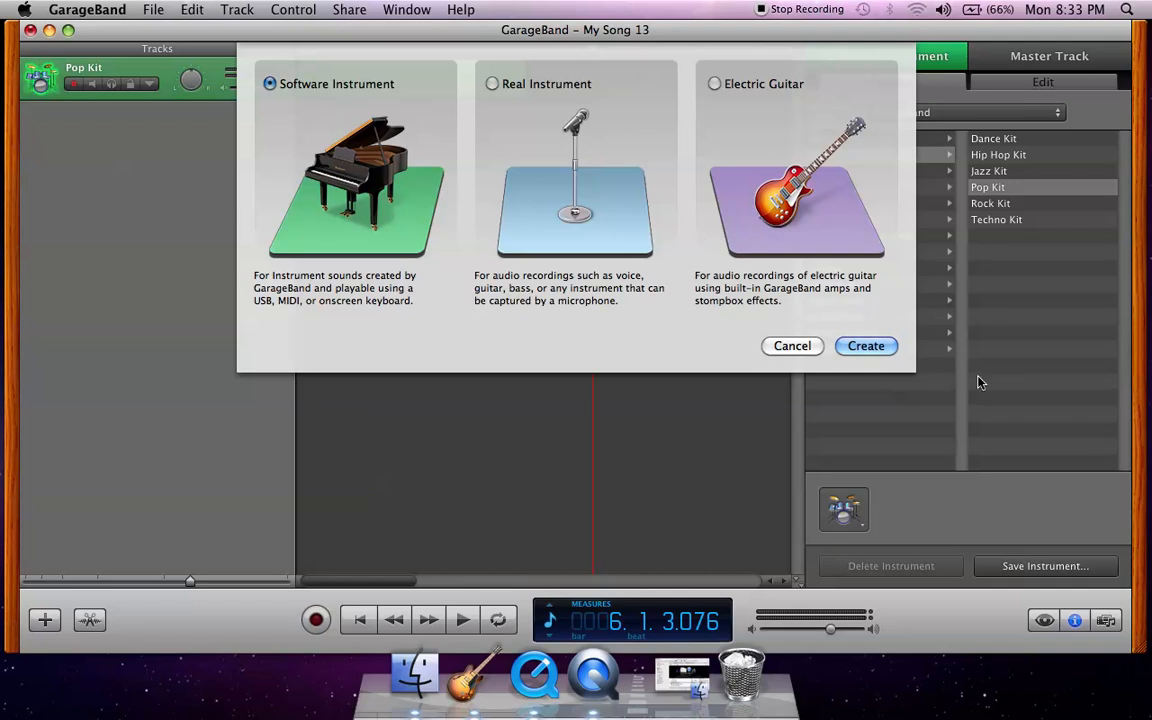
pyautogui.click(858, 347)
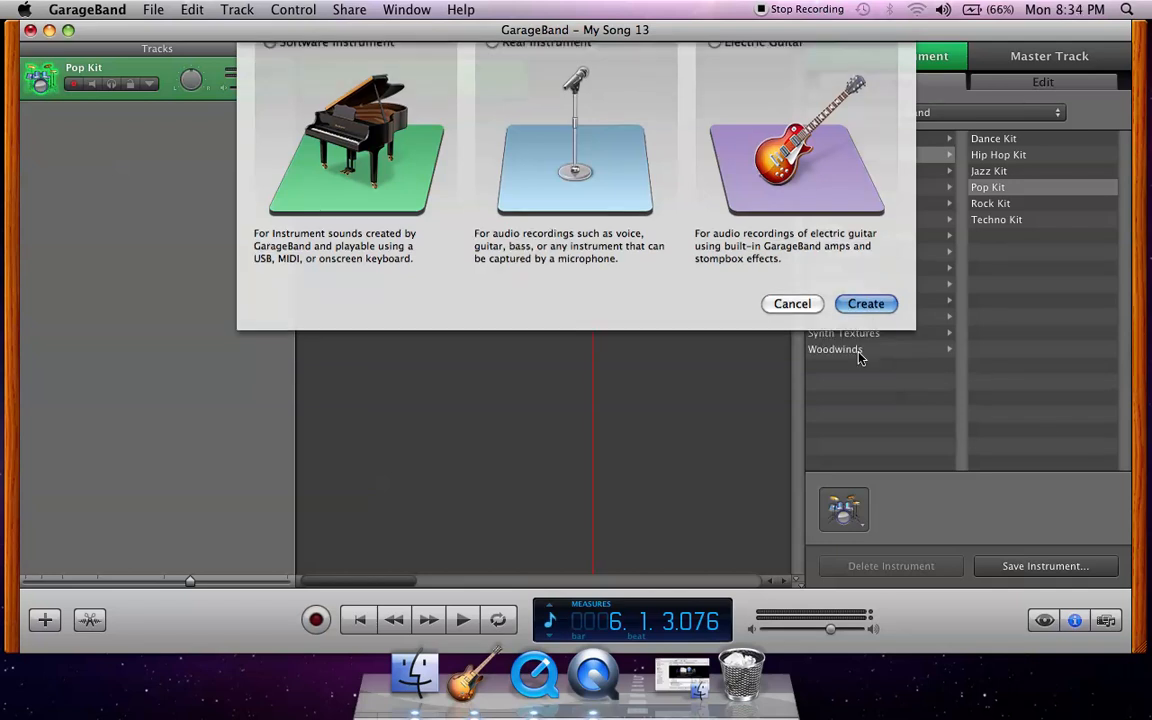
# Move the Musical Typing window aside and change the new track's instrument to Jazz Kit from the Drum Kits
pyautogui.click(40, 127)
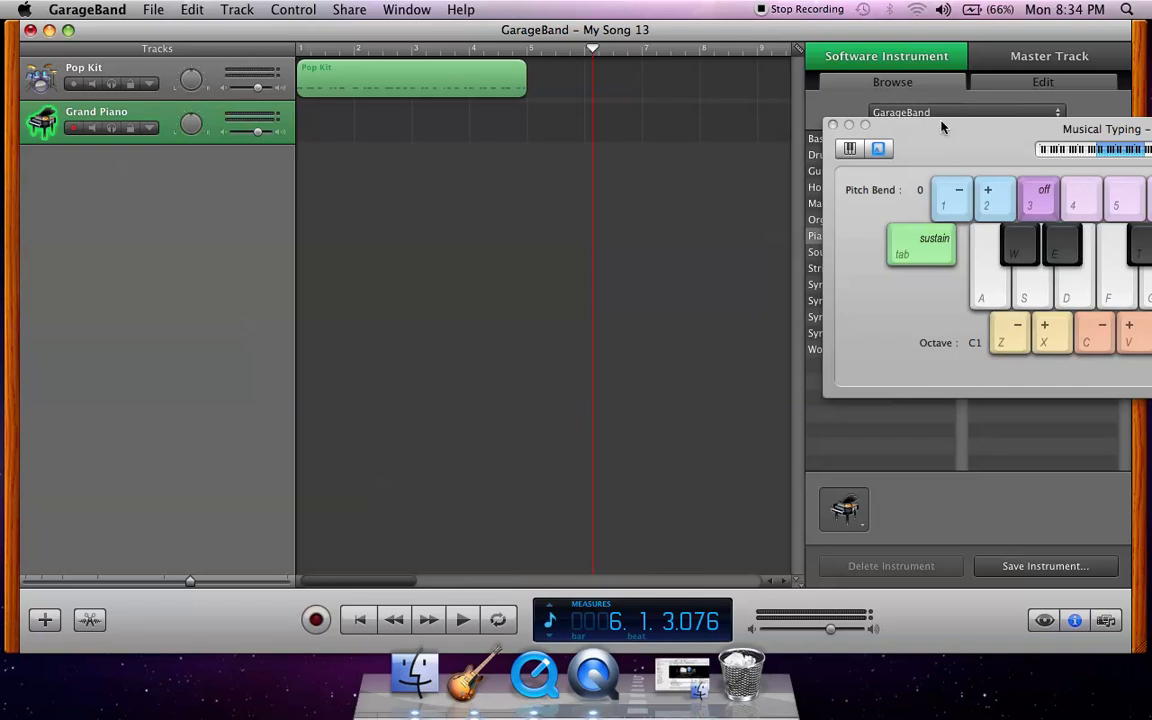
pyautogui.click(849, 125)
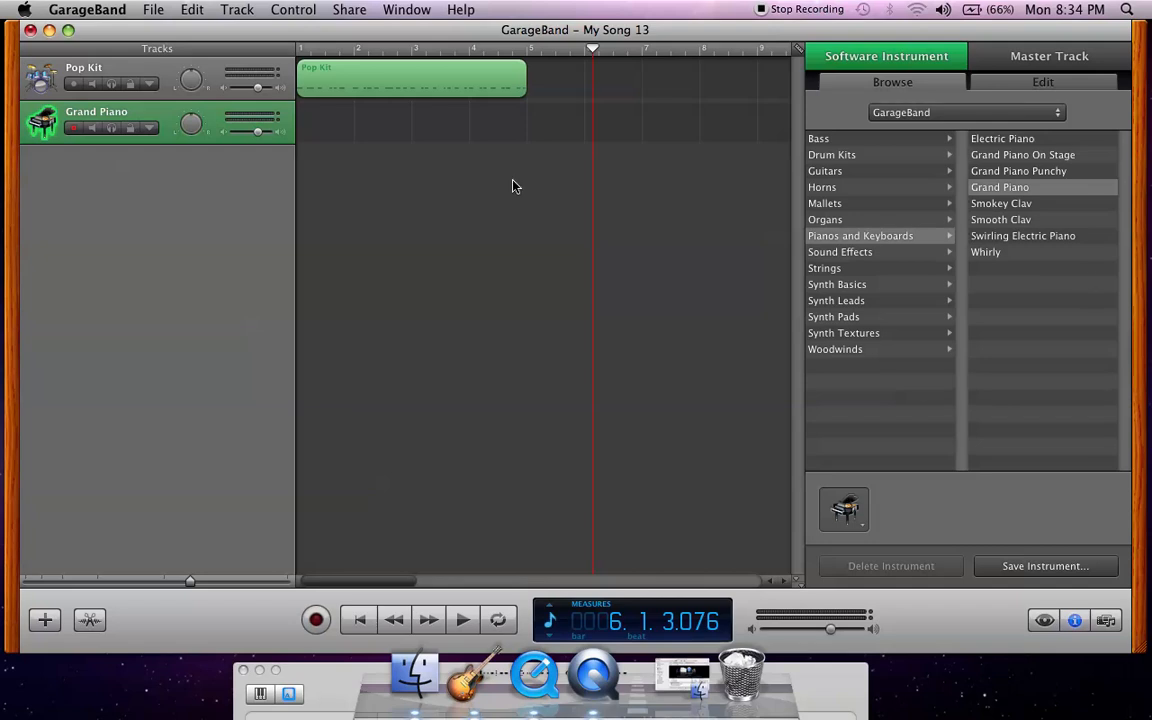
pyautogui.click(866, 160)
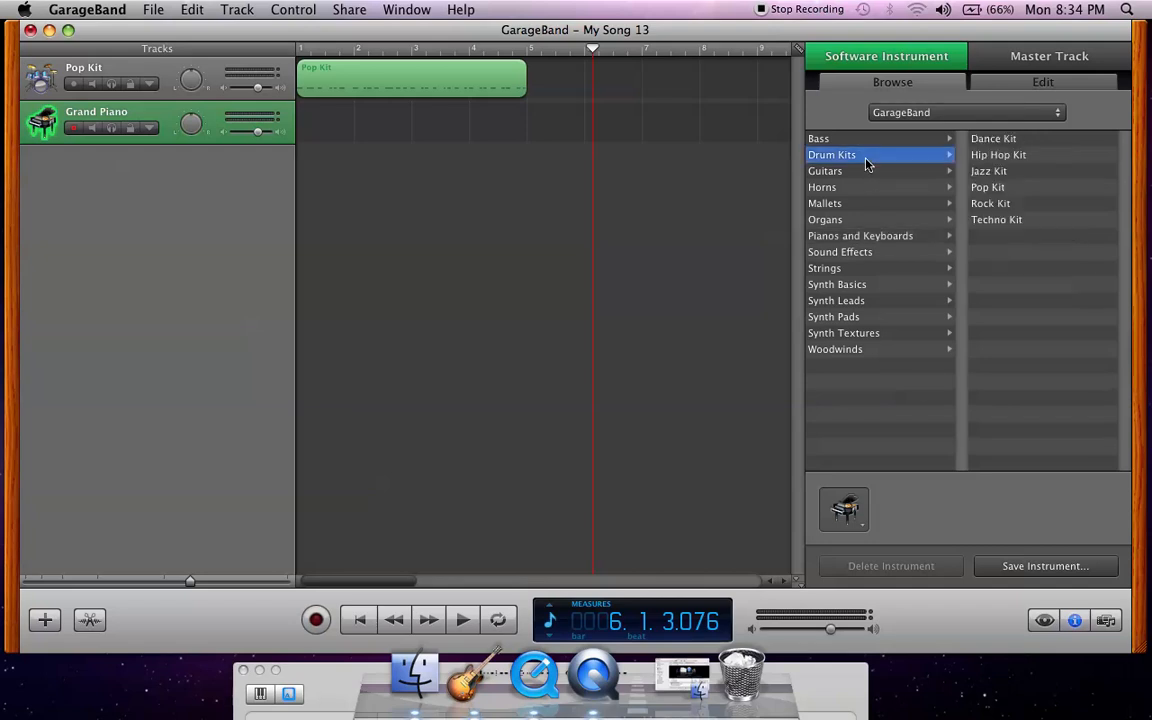
pyautogui.click(1006, 176)
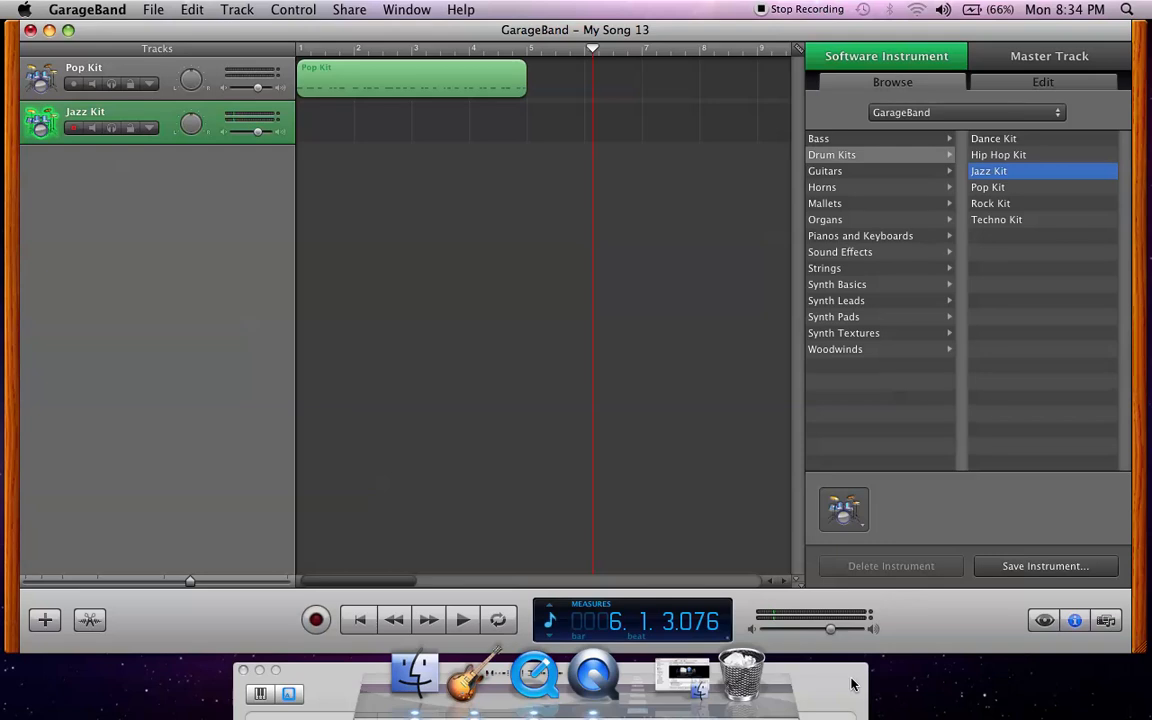
# Bring the Musical Typing window back into view and audition several Jazz Kit drum sounds
pyautogui.moveTo(956, 411); pyautogui.dragTo(1028, 366)
pyautogui.press('d')
pyautogui.press('w')
pyautogui.press('e')
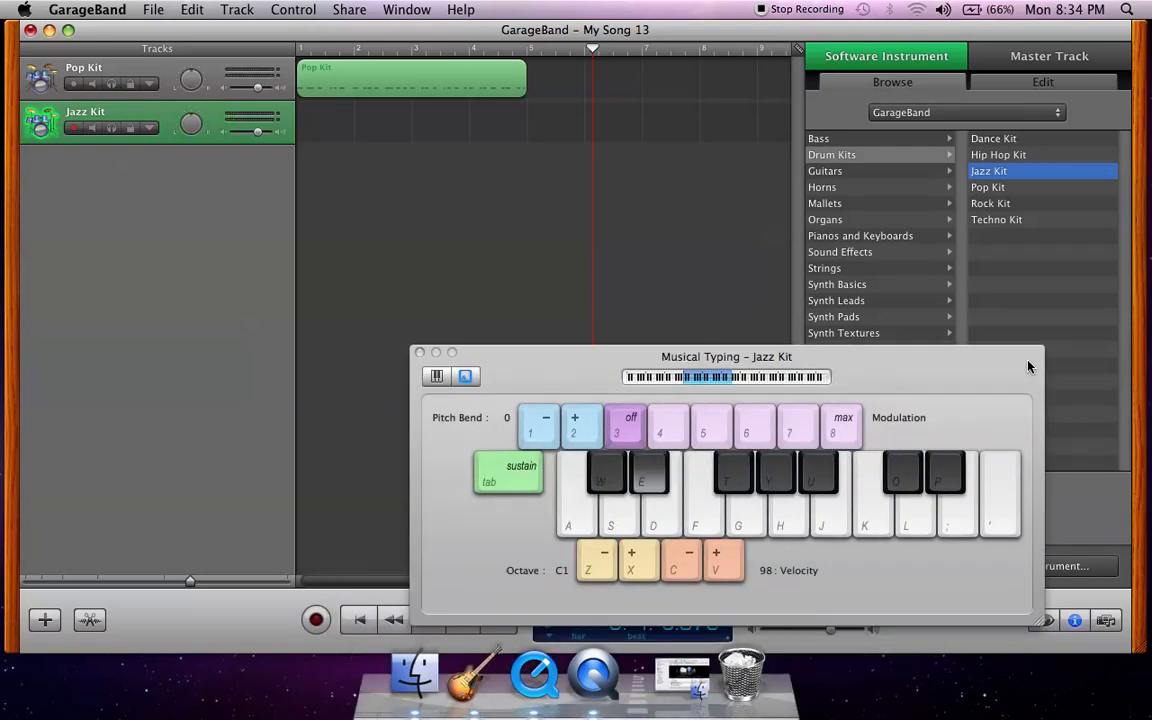
pyautogui.press('e')
pyautogui.press('w')
pyautogui.press('w')
pyautogui.press('e')
pyautogui.press('w')
pyautogui.press('s')
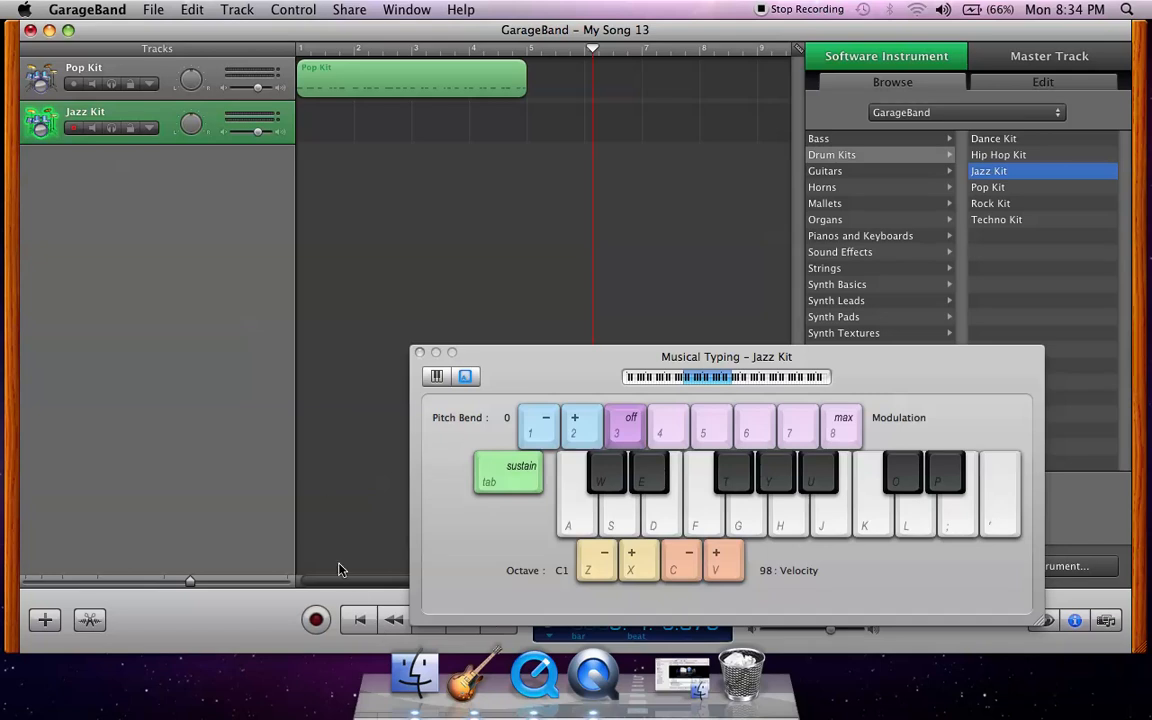
# Record a Jazz Kit beat with Musical Typing from the start of the song, stopping just after measure 5 begins
pyautogui.click(358, 621)
pyautogui.click(322, 617)
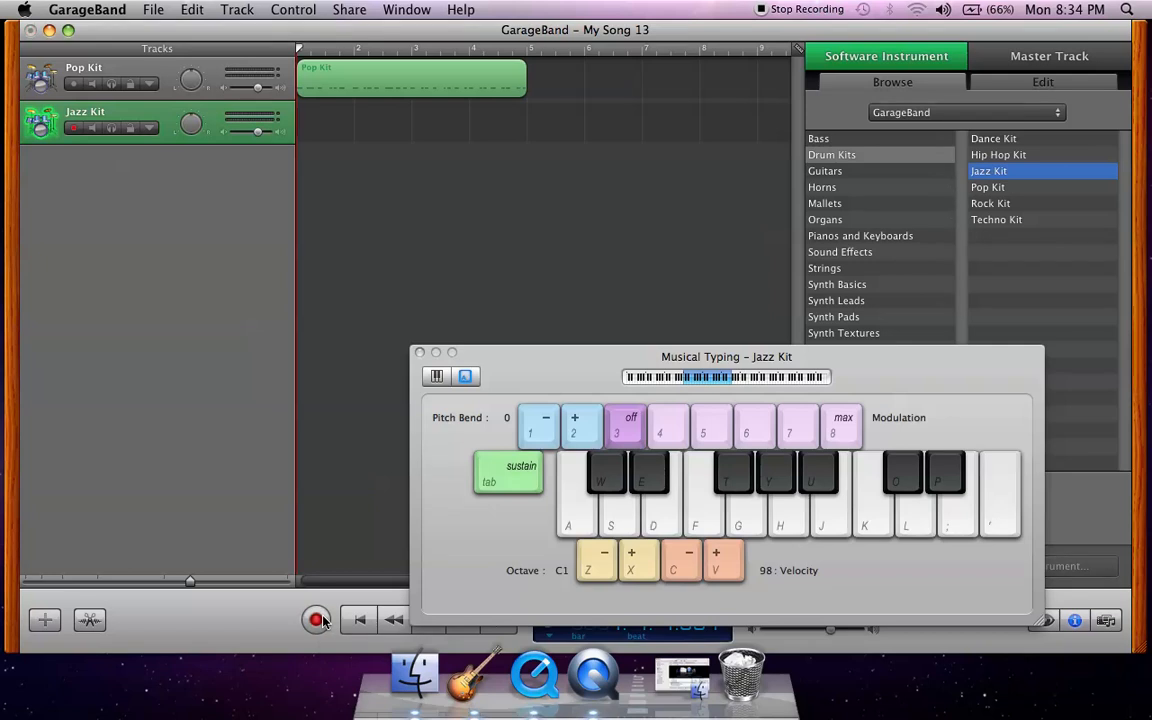
pyautogui.press('s')
pyautogui.press('s')
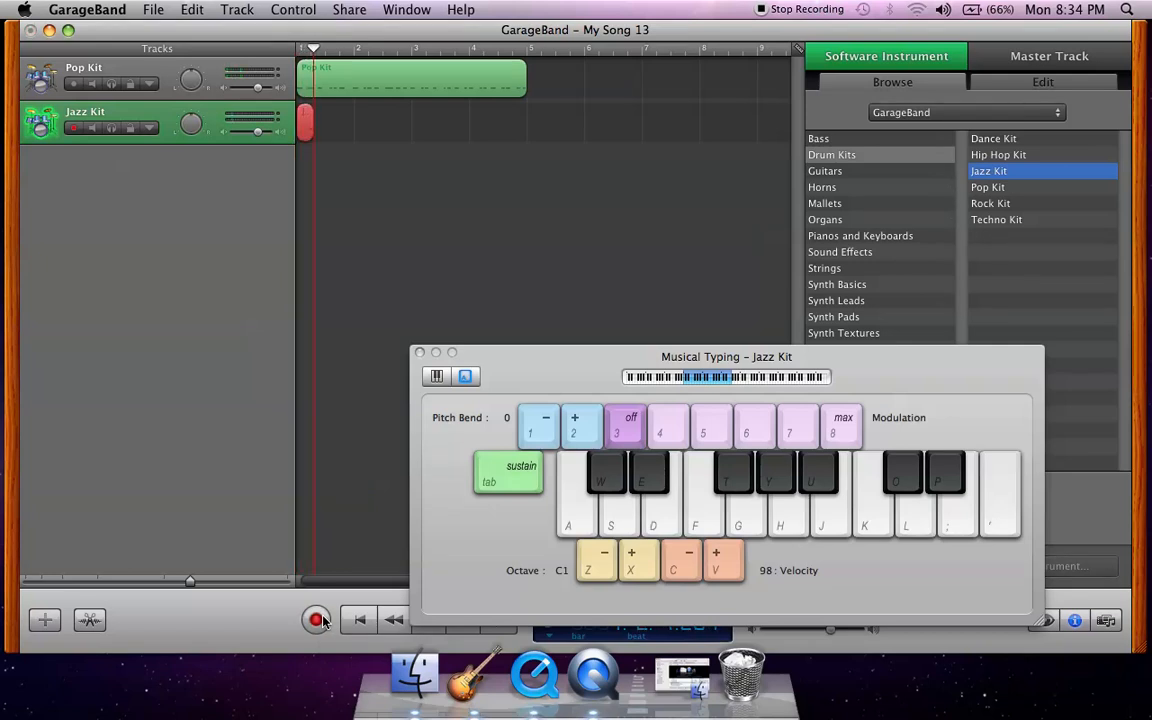
pyautogui.press('s')
pyautogui.press('s')
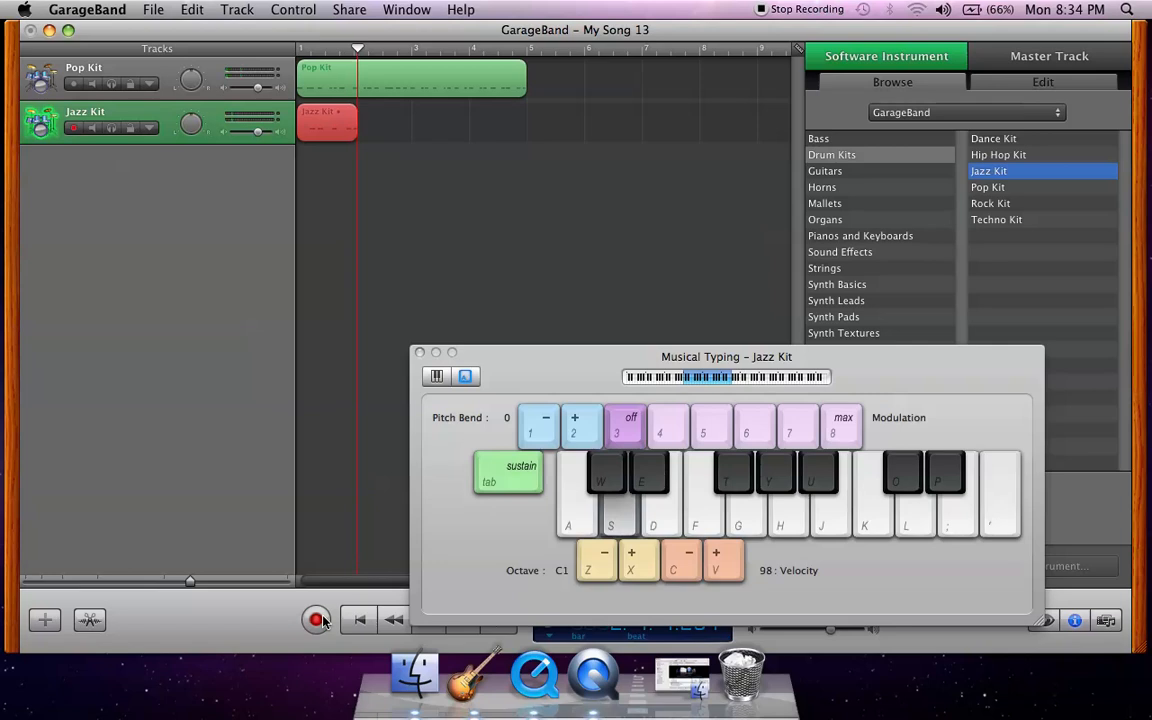
pyautogui.press('e')
pyautogui.press('w')
pyautogui.press('e')
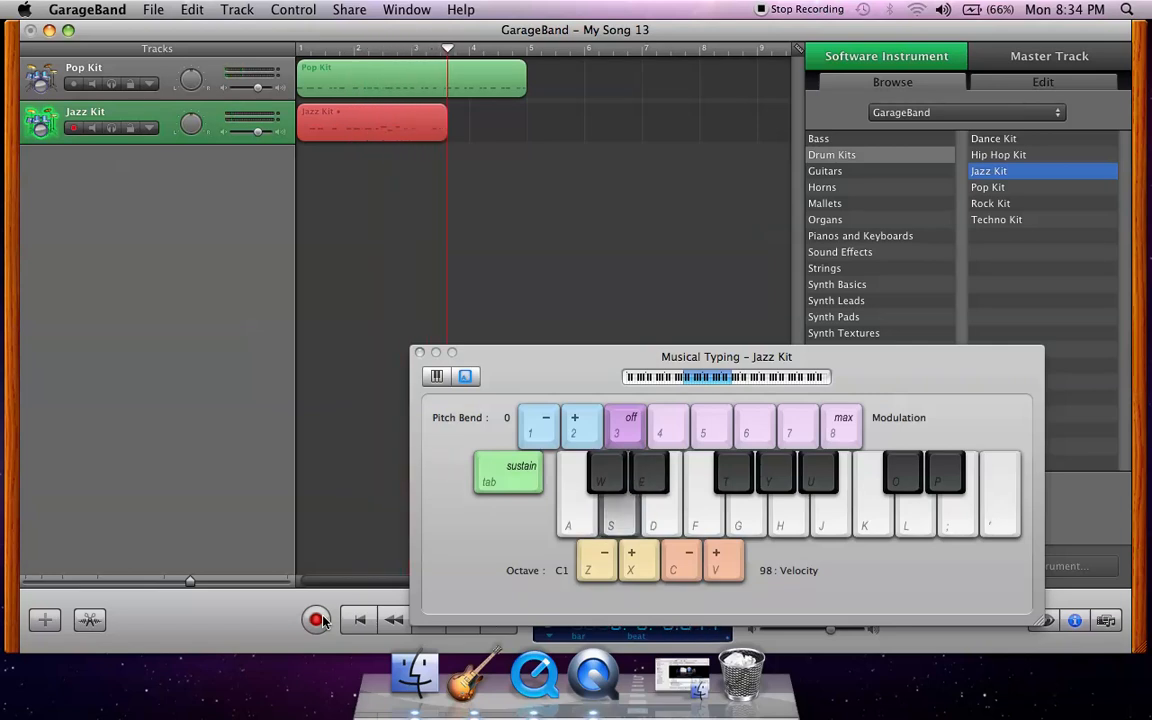
pyautogui.press('s')
pyautogui.press('d')
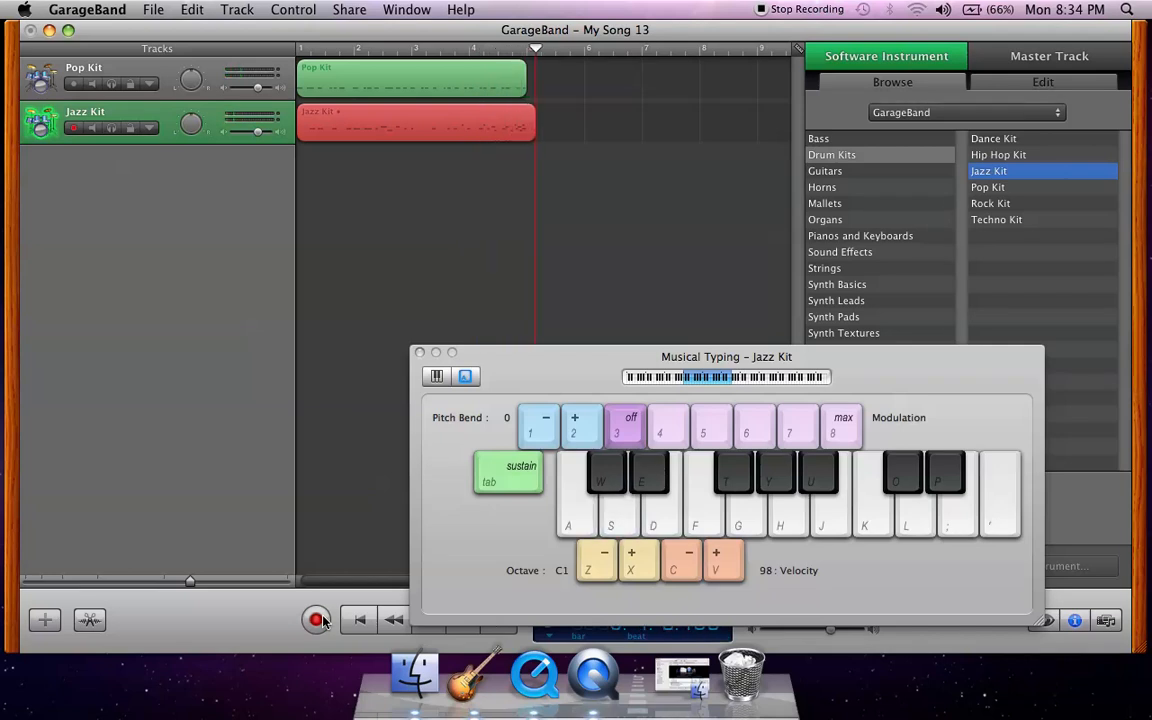
pyautogui.click(317, 620)
# Move the Musical Typing window off the lower timeline and open the Pop Kit region in the Piano Roll
pyautogui.moveTo(576, 368); pyautogui.dragTo(807, 153)
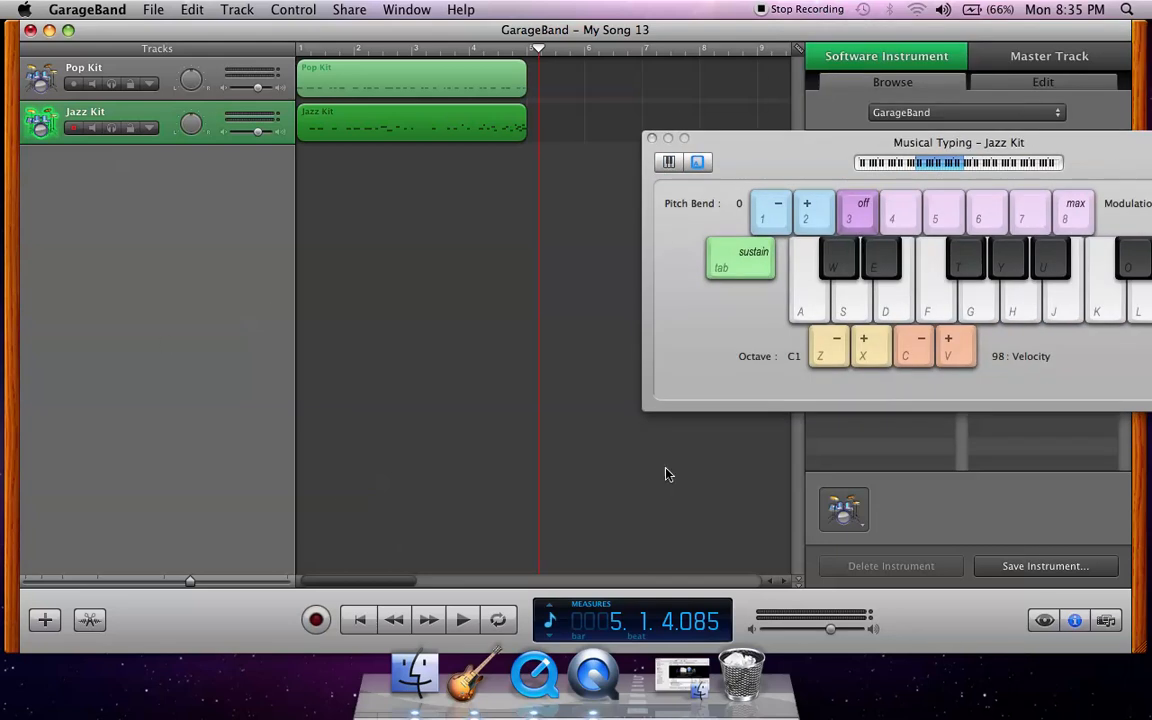
pyautogui.click(437, 85)
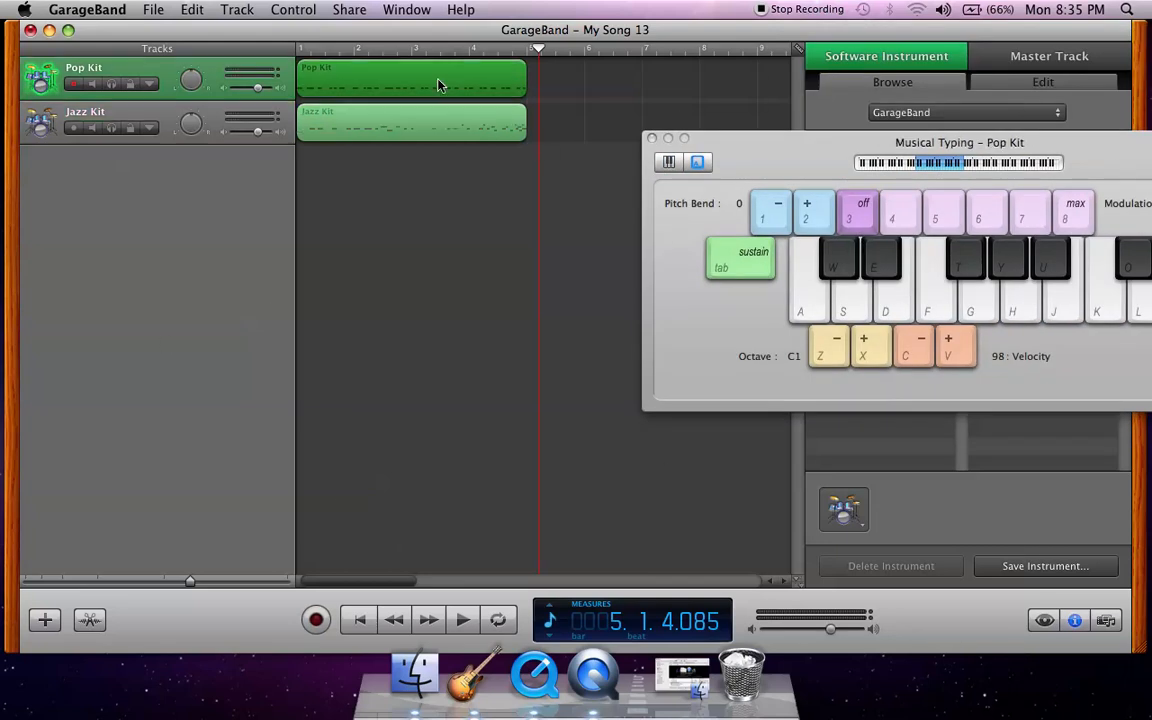
pyautogui.doubleClick(444, 91)
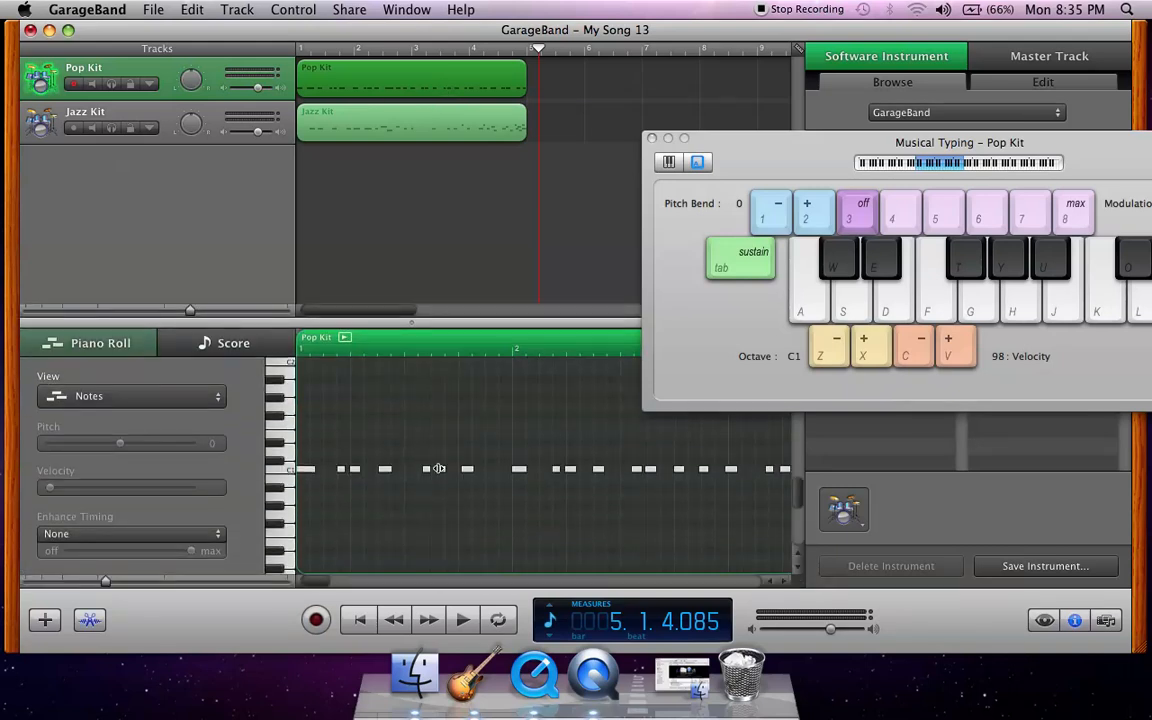
# Select all notes in the Pop Kit region and align them to 1/16 Note
pyautogui.click(428, 469)
pyautogui.press('super+a')
pyautogui.click(179, 539)
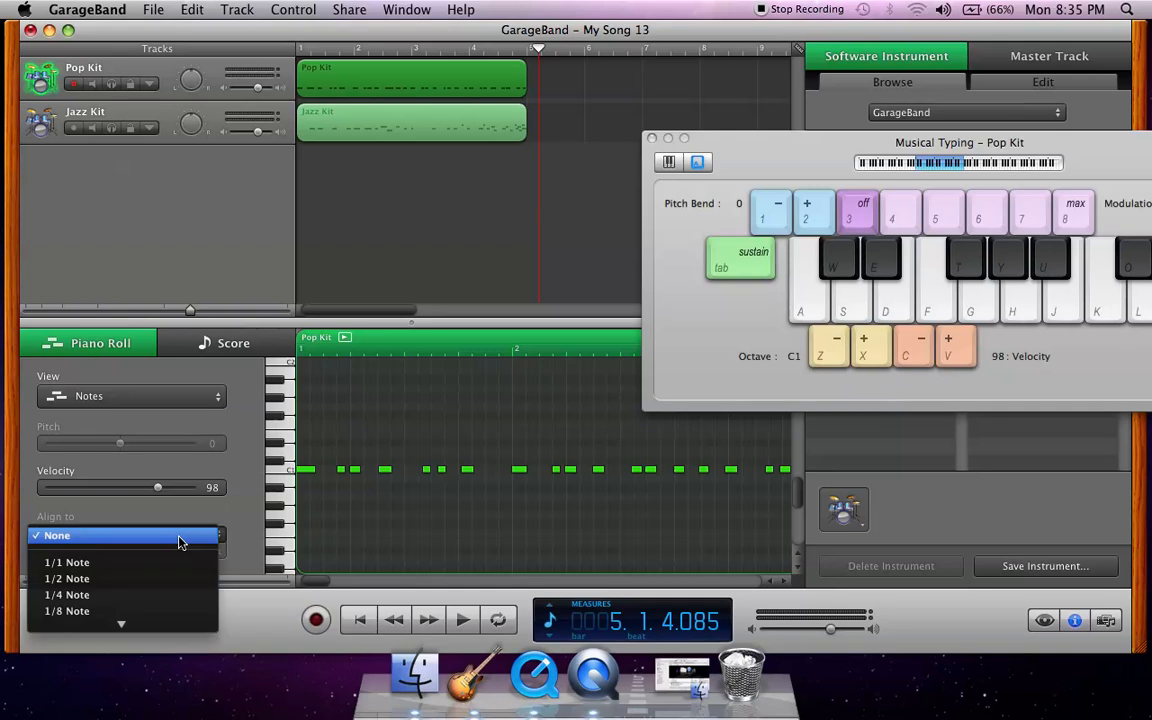
pyautogui.moveTo(134, 627)
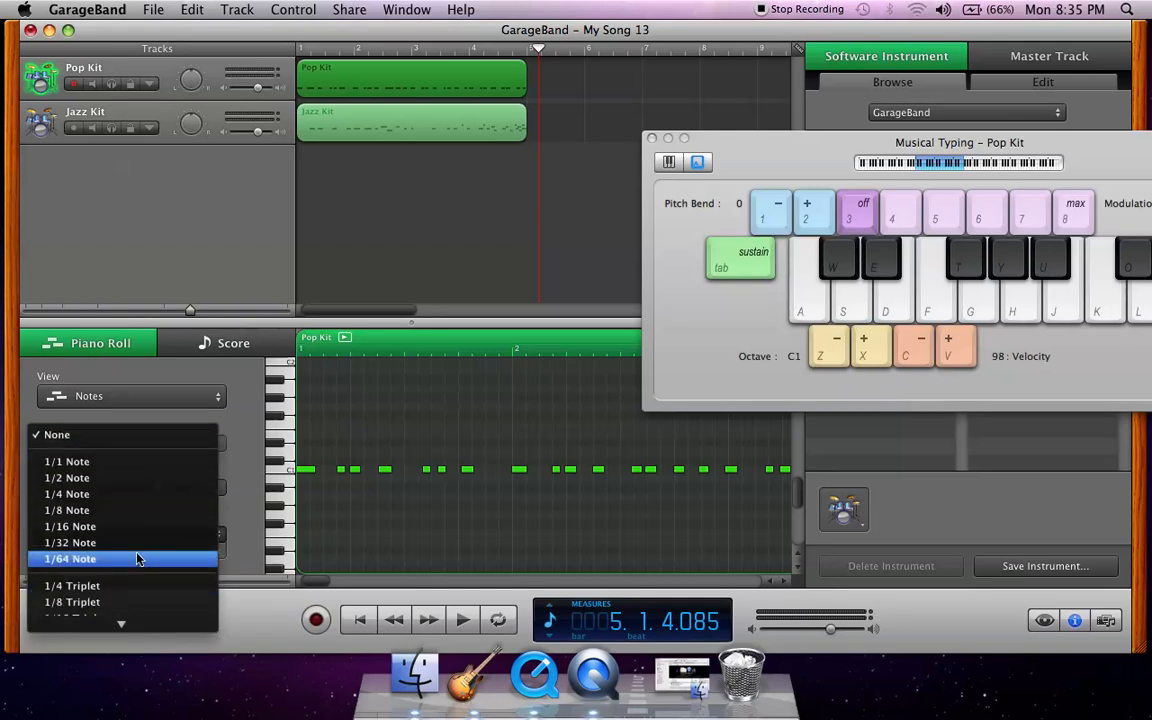
pyautogui.click(145, 526)
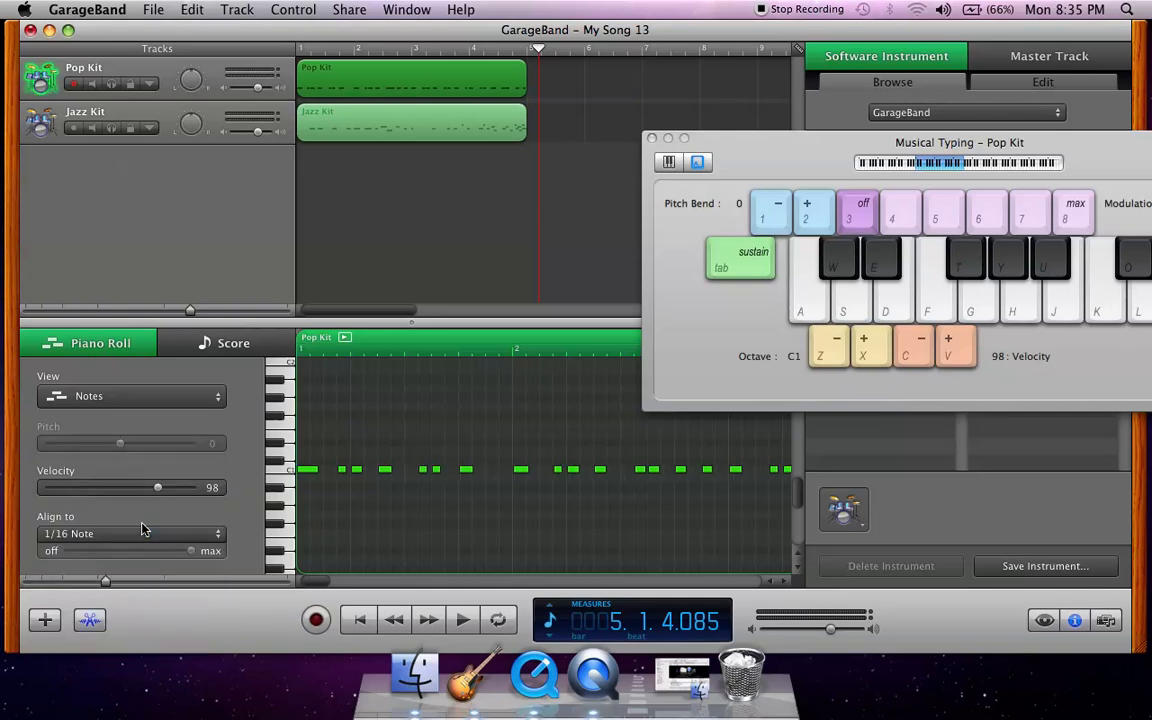
# Play both drum tracks from the beginning and undo the Pop Kit note alignment
pyautogui.click(358, 620)
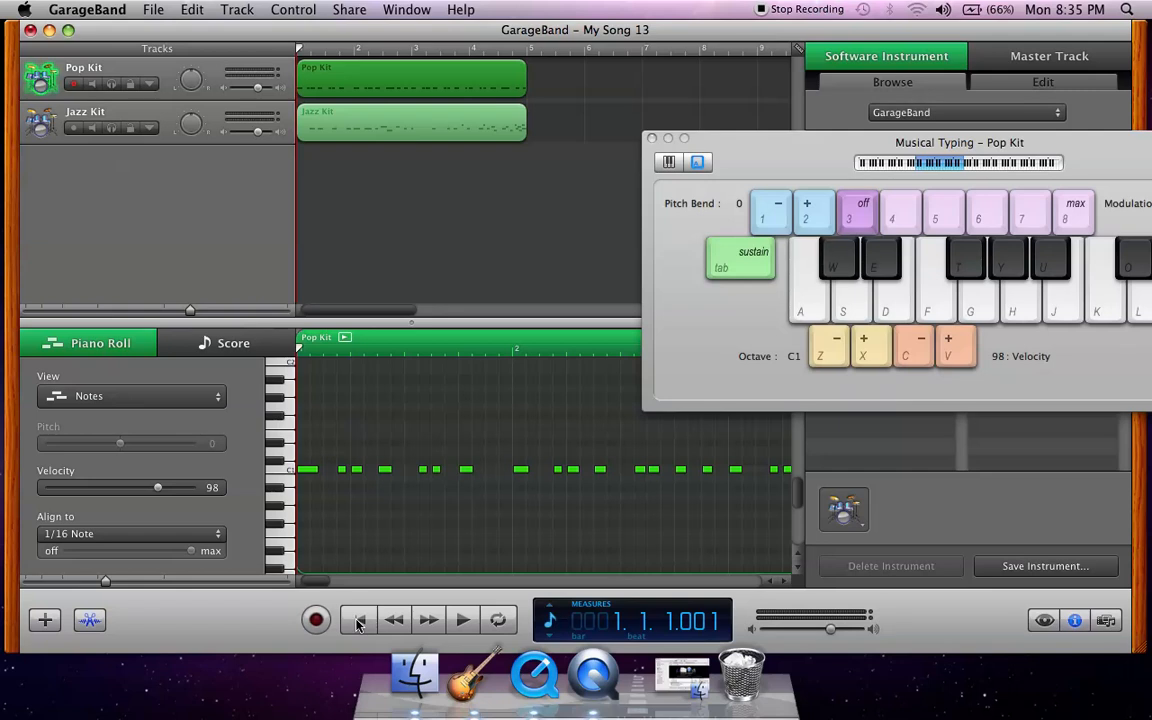
pyautogui.press('space')
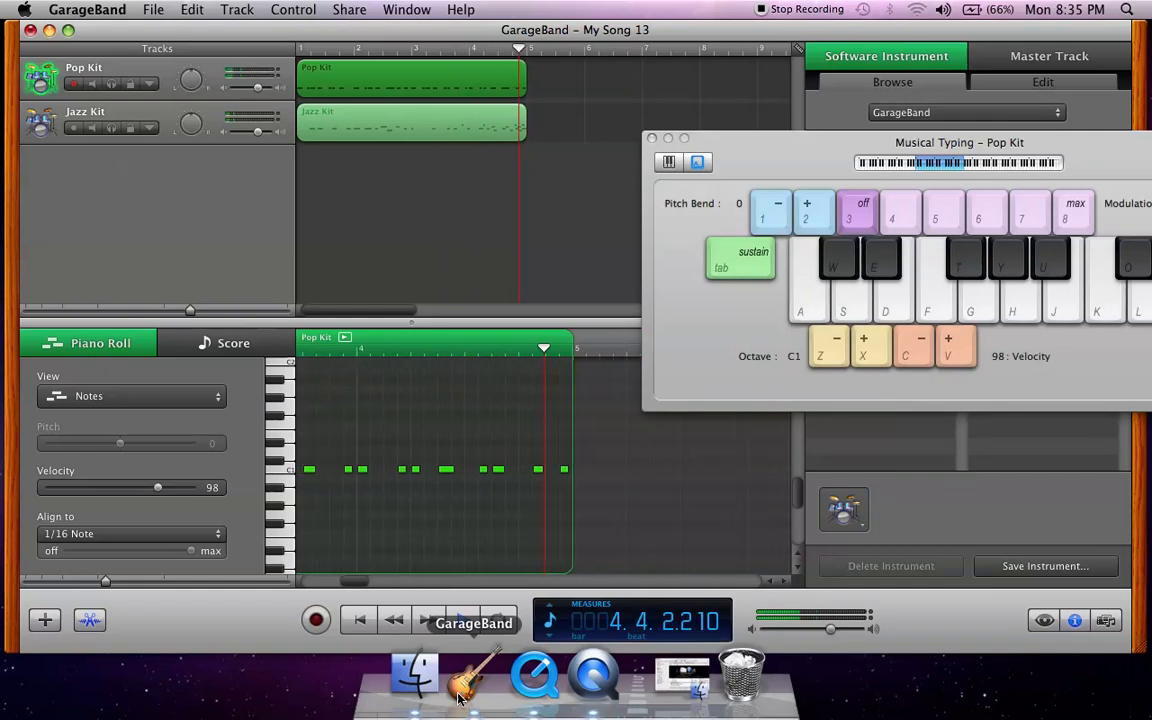
pyautogui.press('super+z')
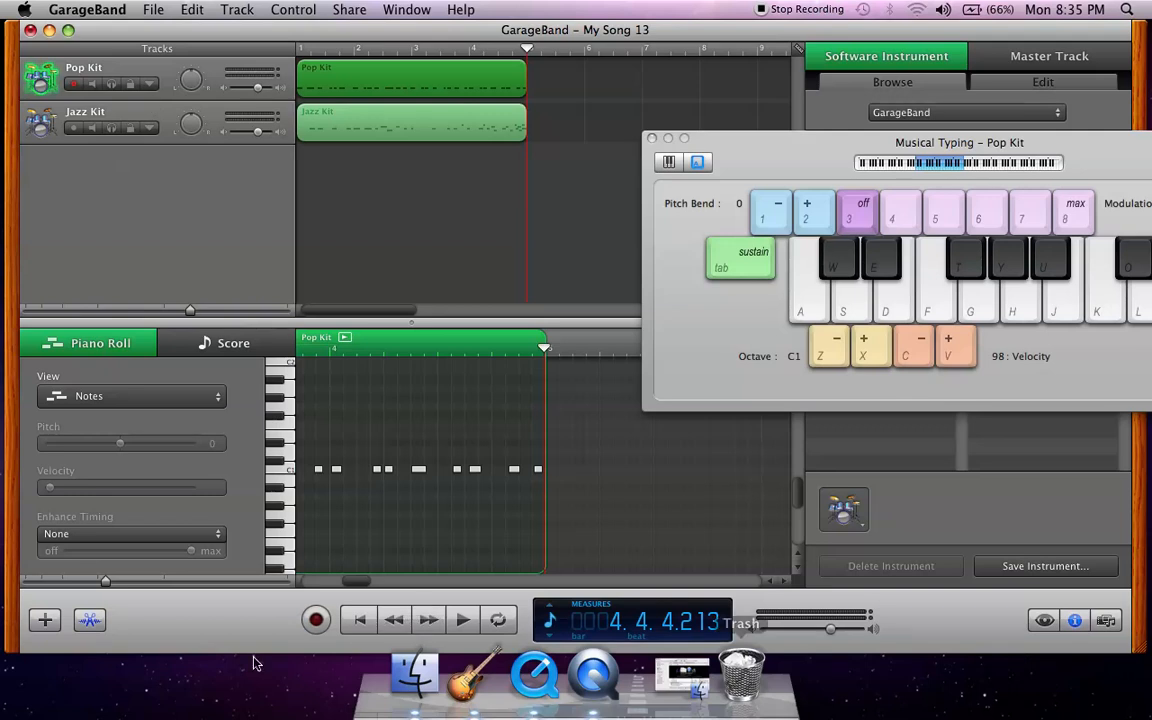
# Turn on cycling over measures 1 to 4 and mute the Jazz Kit track to listen to the Pop Kit beat alone
pyautogui.click(497, 620)
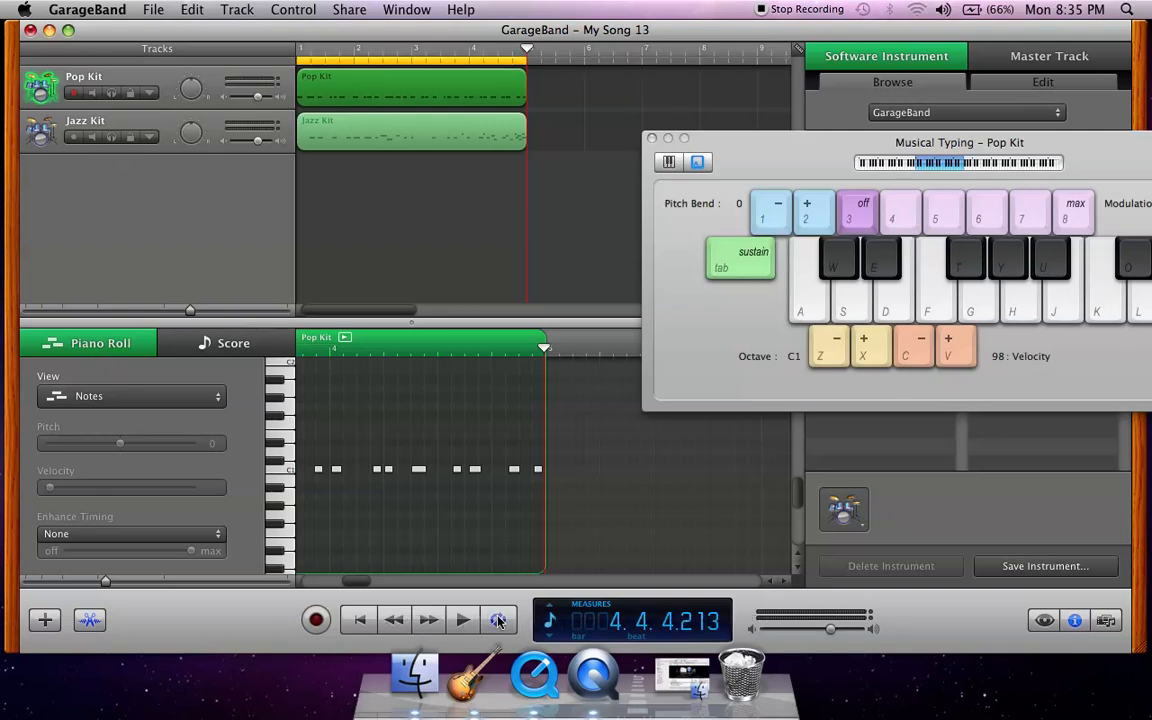
pyautogui.click(90, 138)
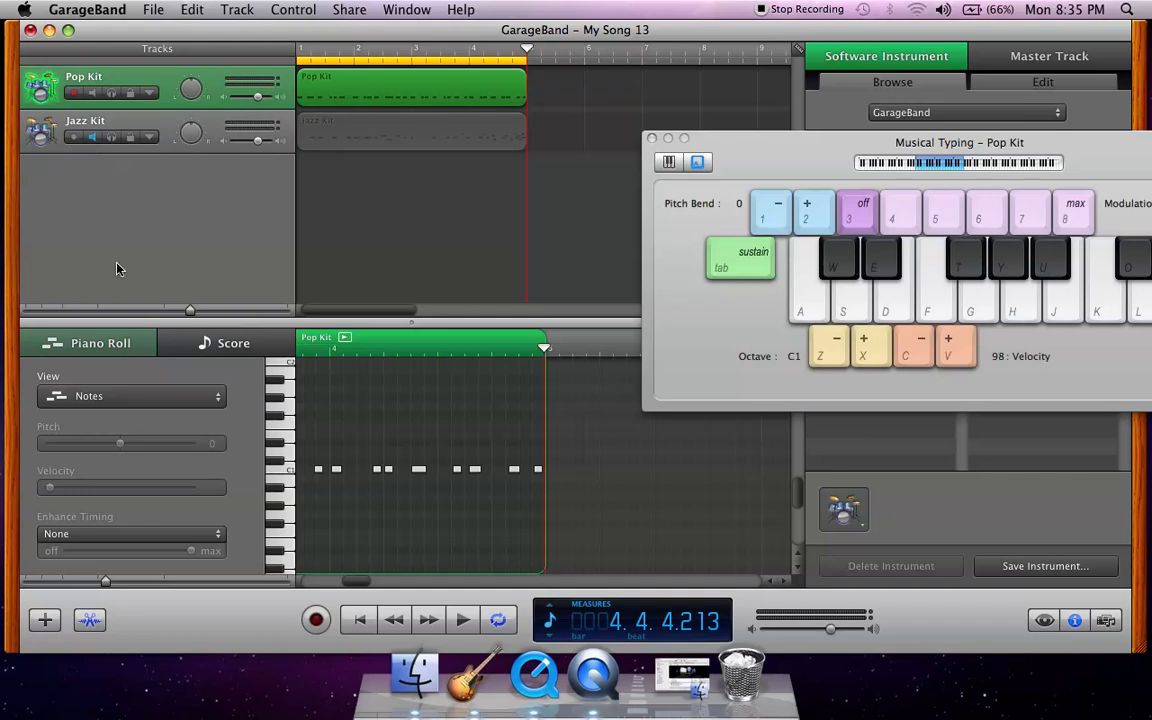
pyautogui.press('space')
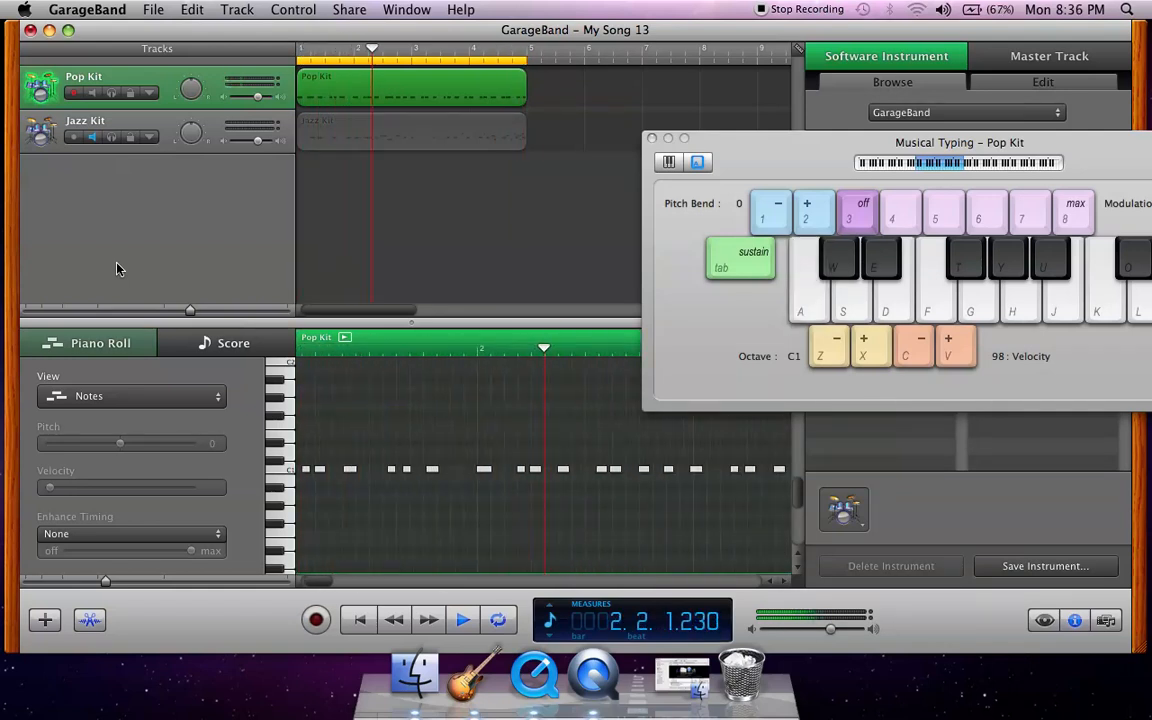
pyautogui.press('space')
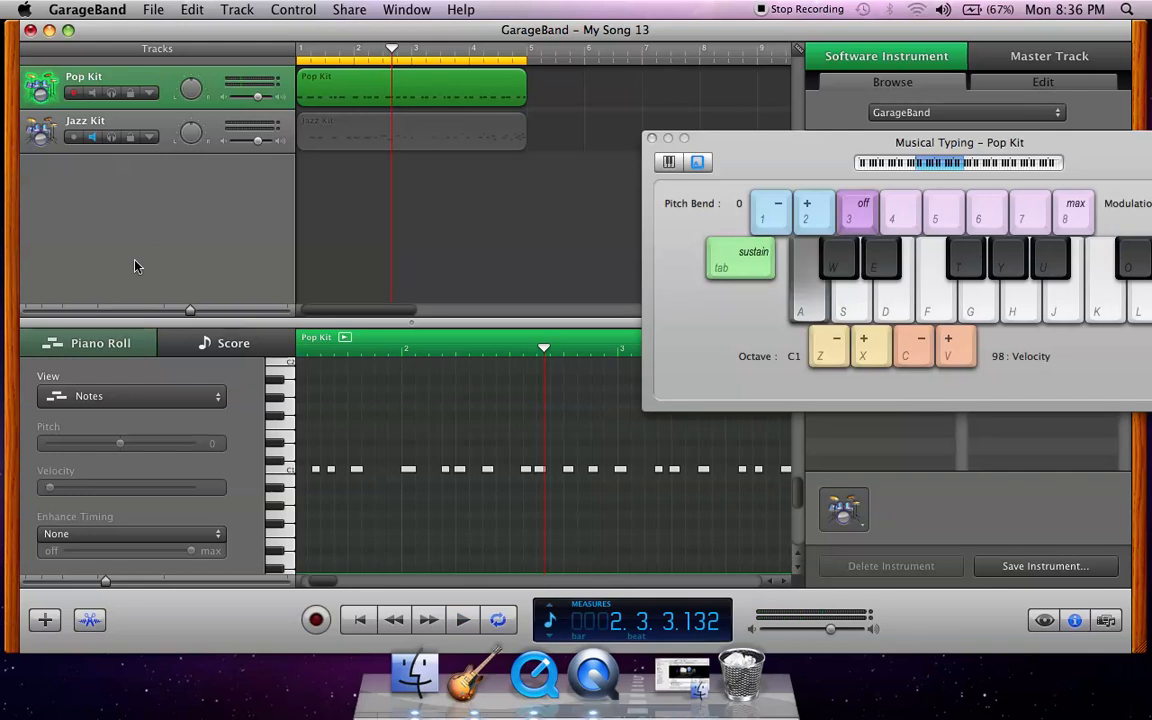
# Align all Pop Kit notes to 1/16 Note again and play the beat from the beginning
pyautogui.press('super+z')
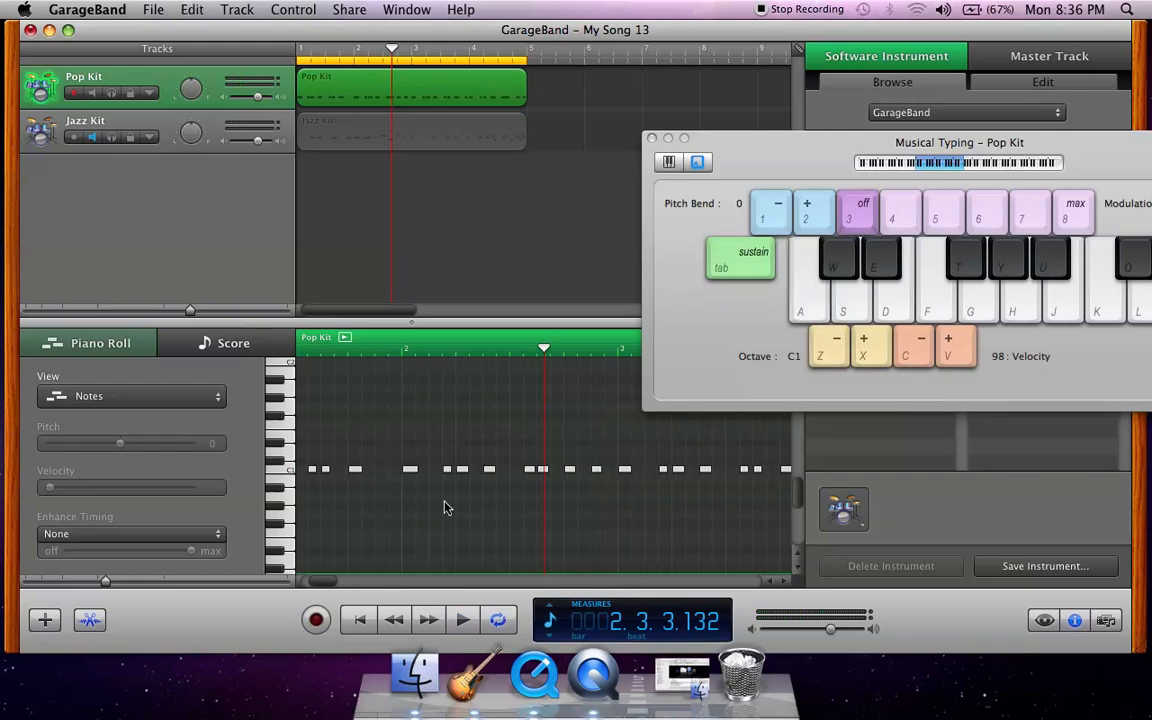
pyautogui.click(355, 469)
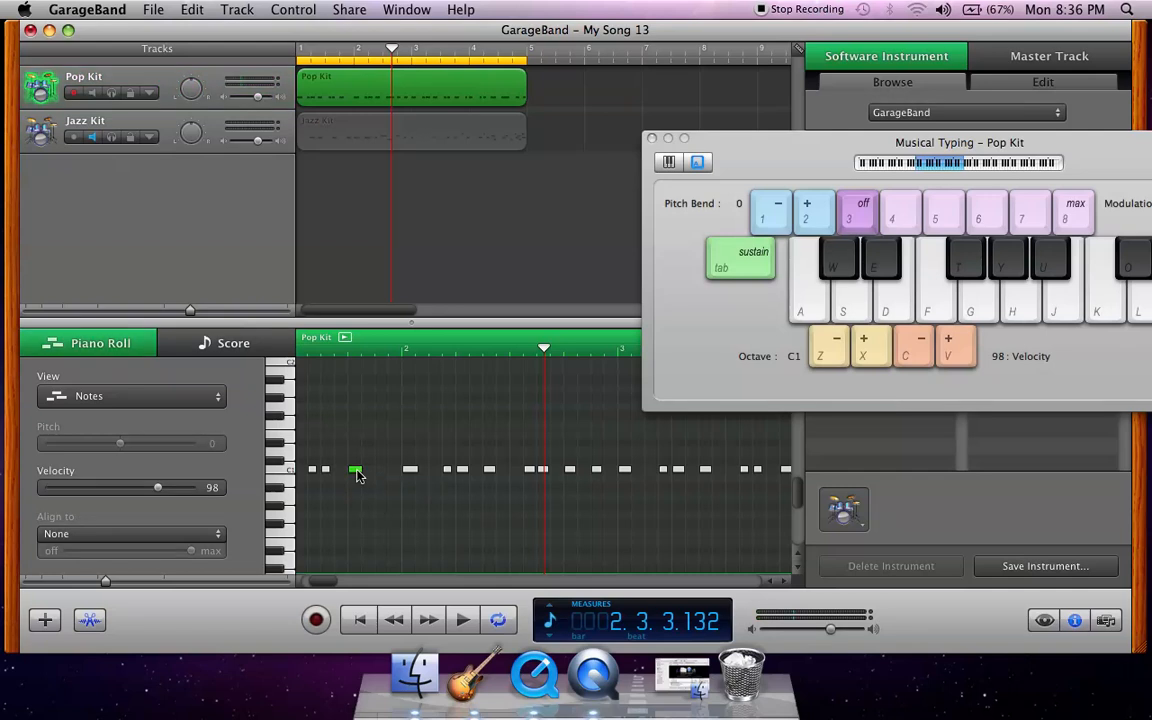
pyautogui.press('super+a')
pyautogui.click(175, 528)
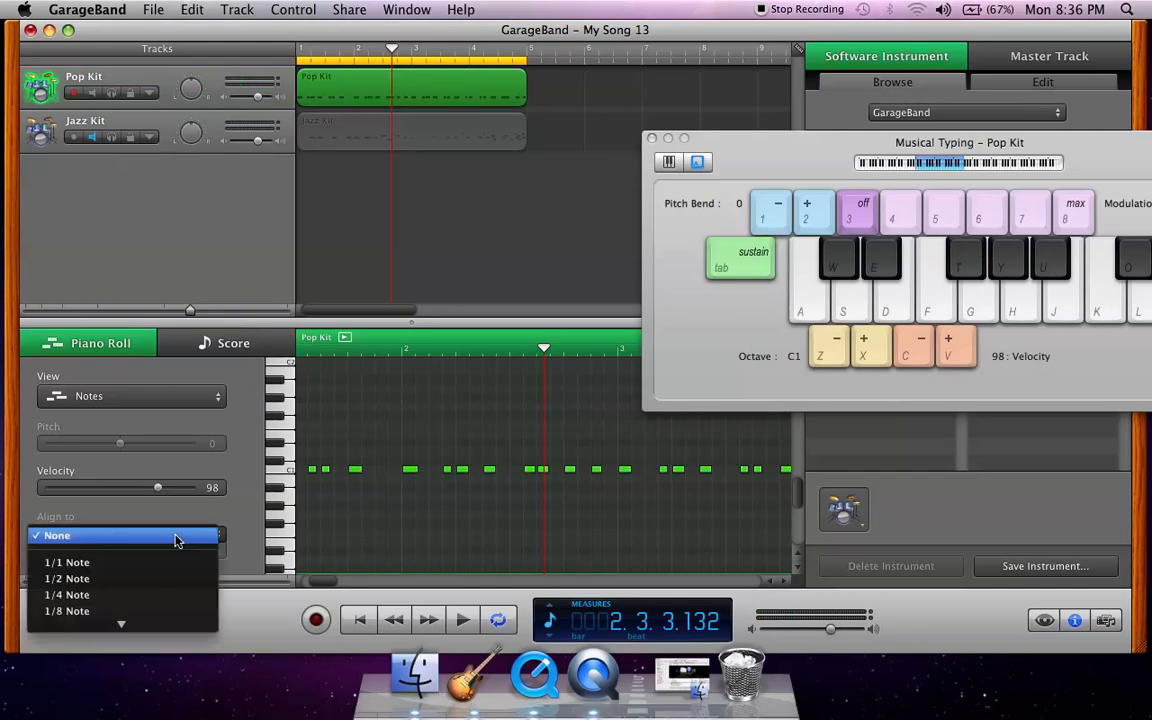
pyautogui.click(118, 526)
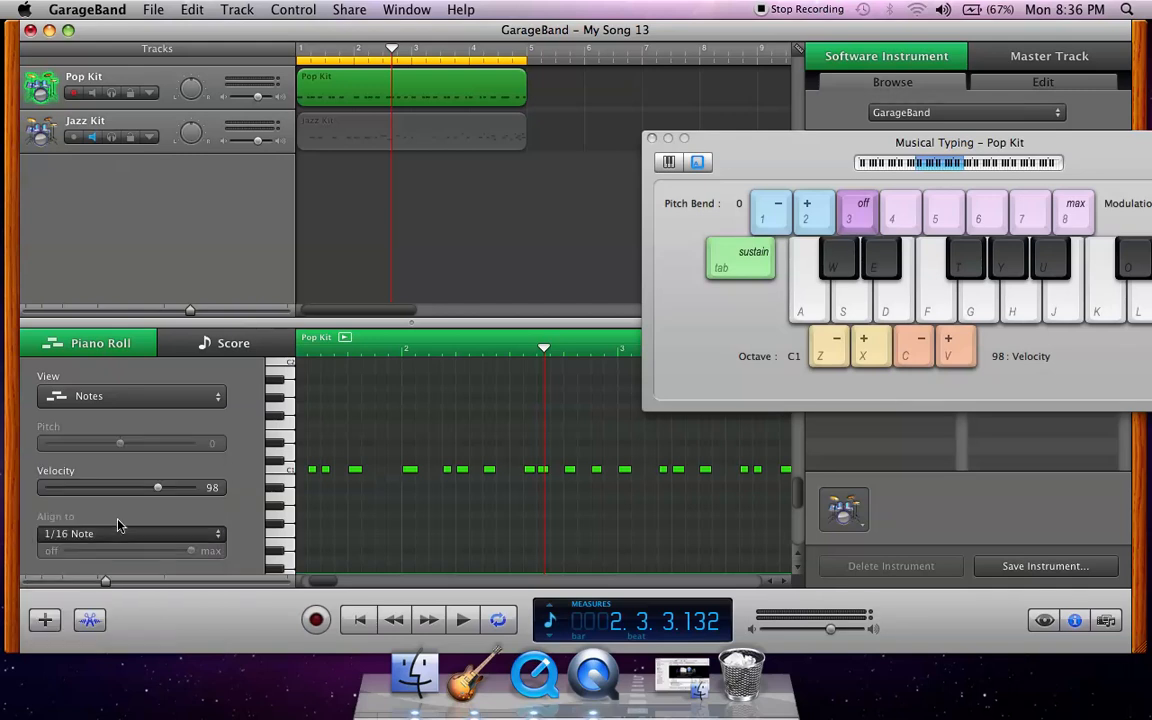
pyautogui.click(361, 622)
pyautogui.press('space')
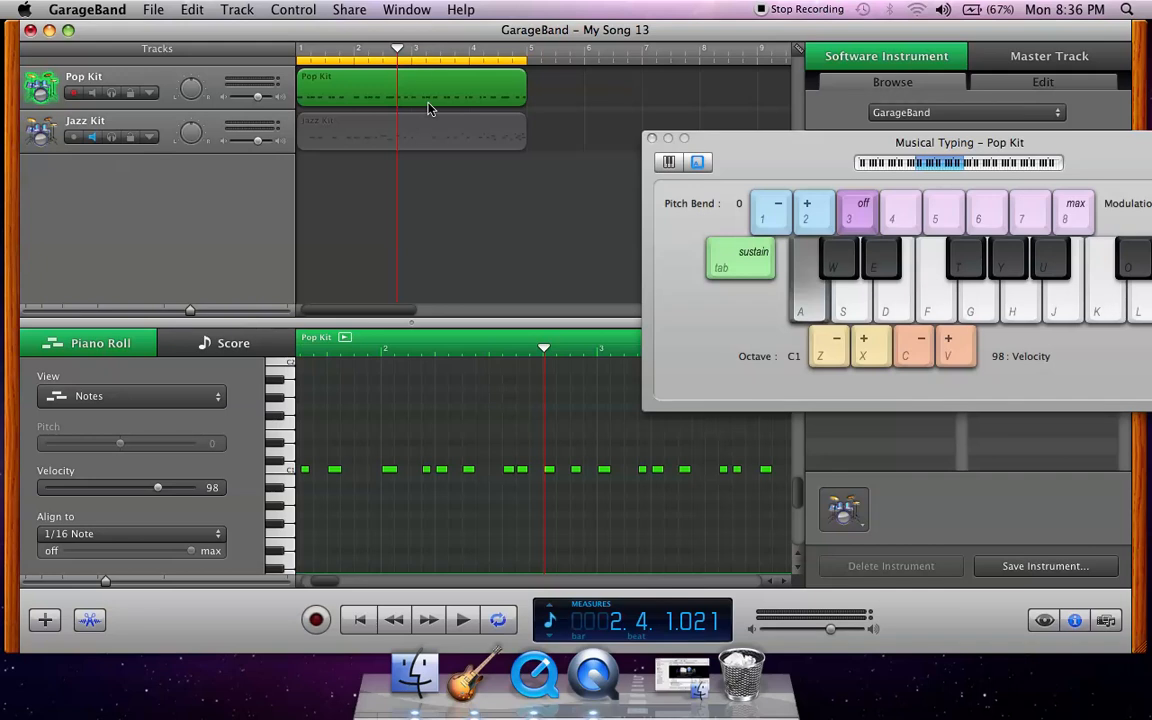
# Select all notes in the Jazz Kit region and align them to 1/16 Note
pyautogui.click(409, 143)
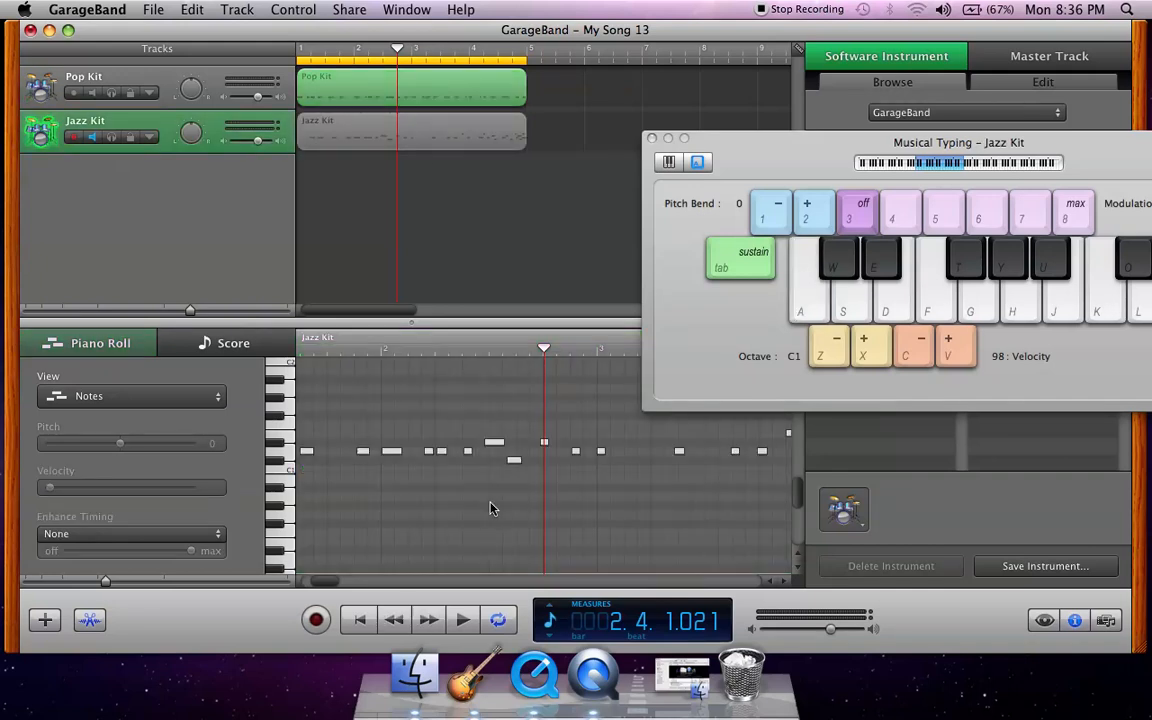
pyautogui.click(494, 442)
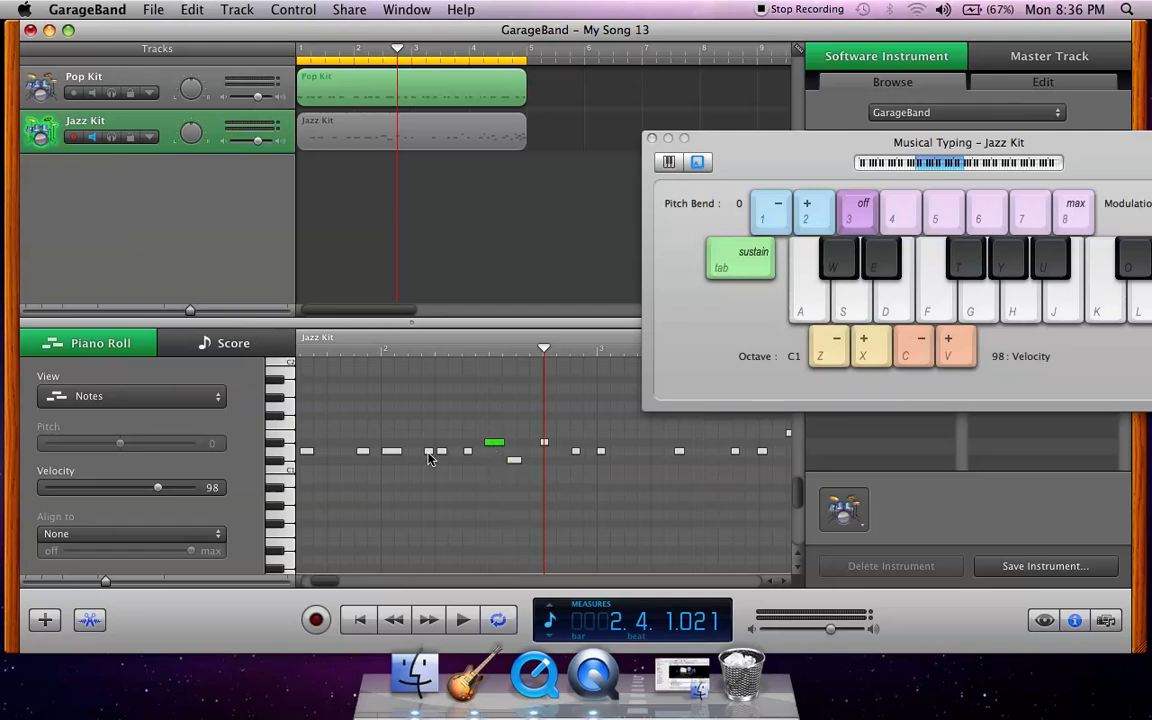
pyautogui.click(163, 533)
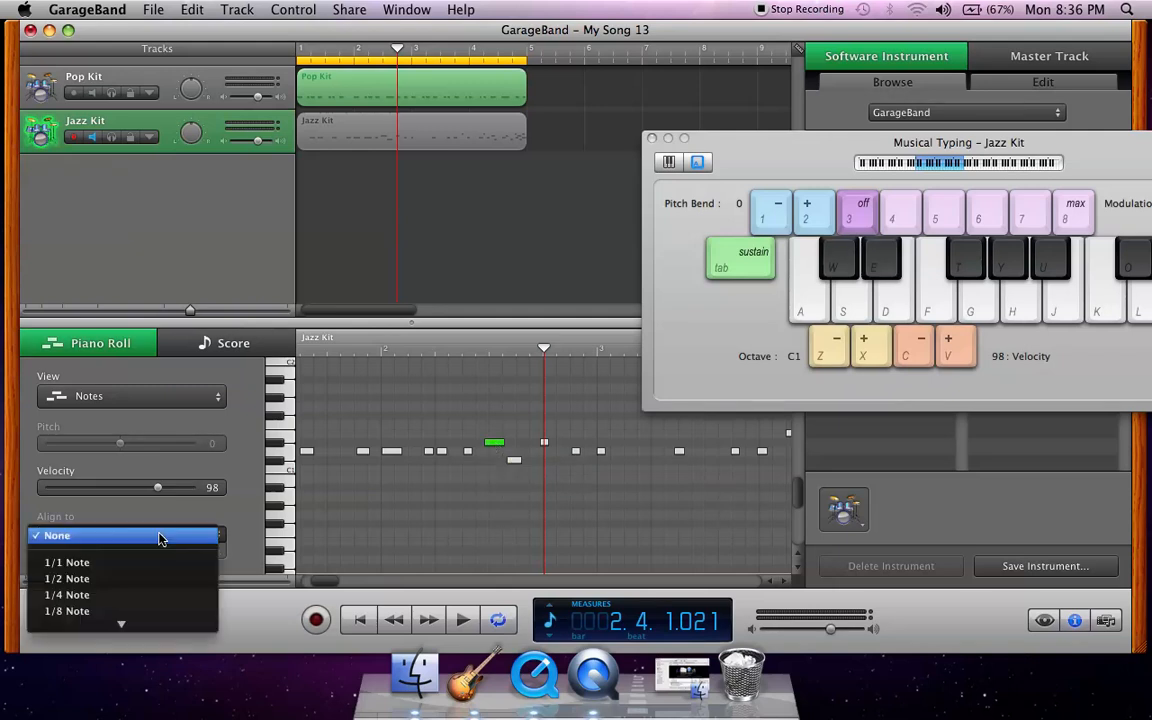
pyautogui.moveTo(92, 645)
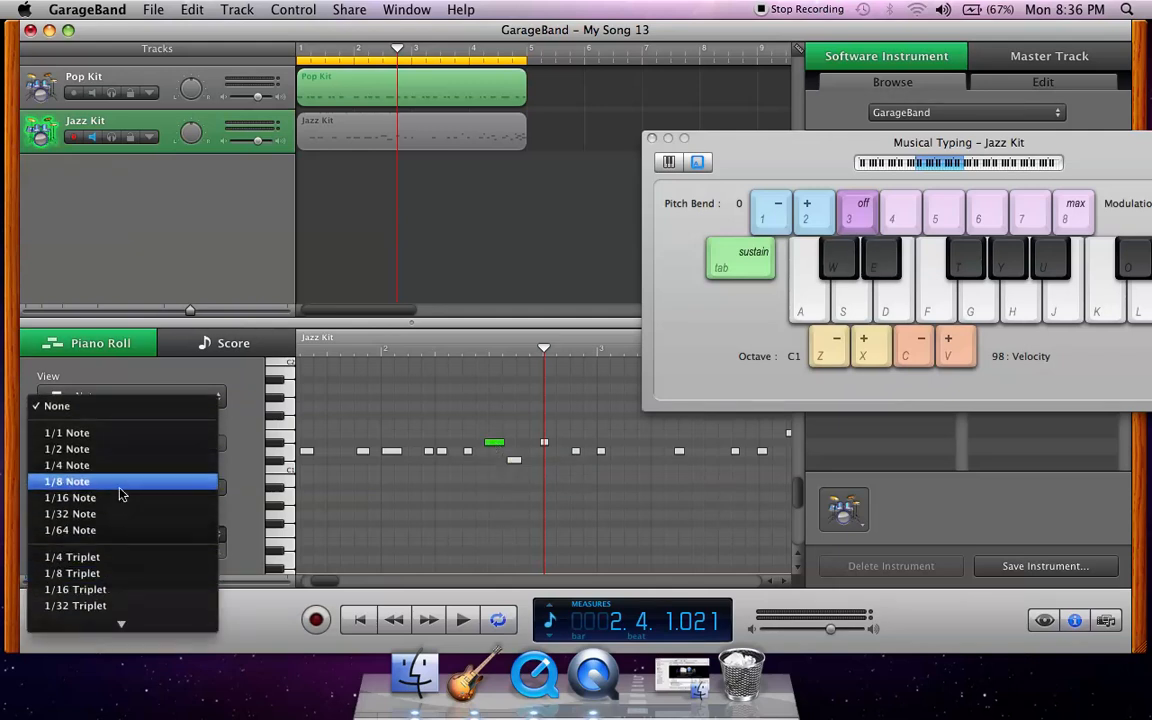
pyautogui.click(122, 497)
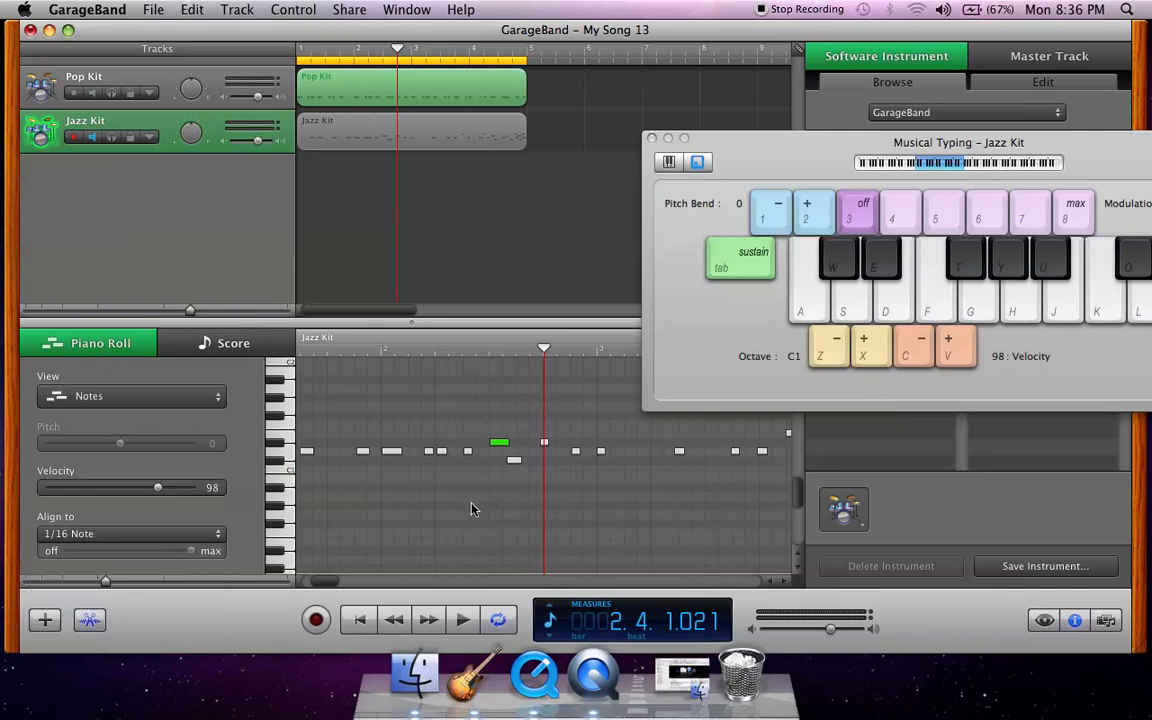
pyautogui.press('super+a')
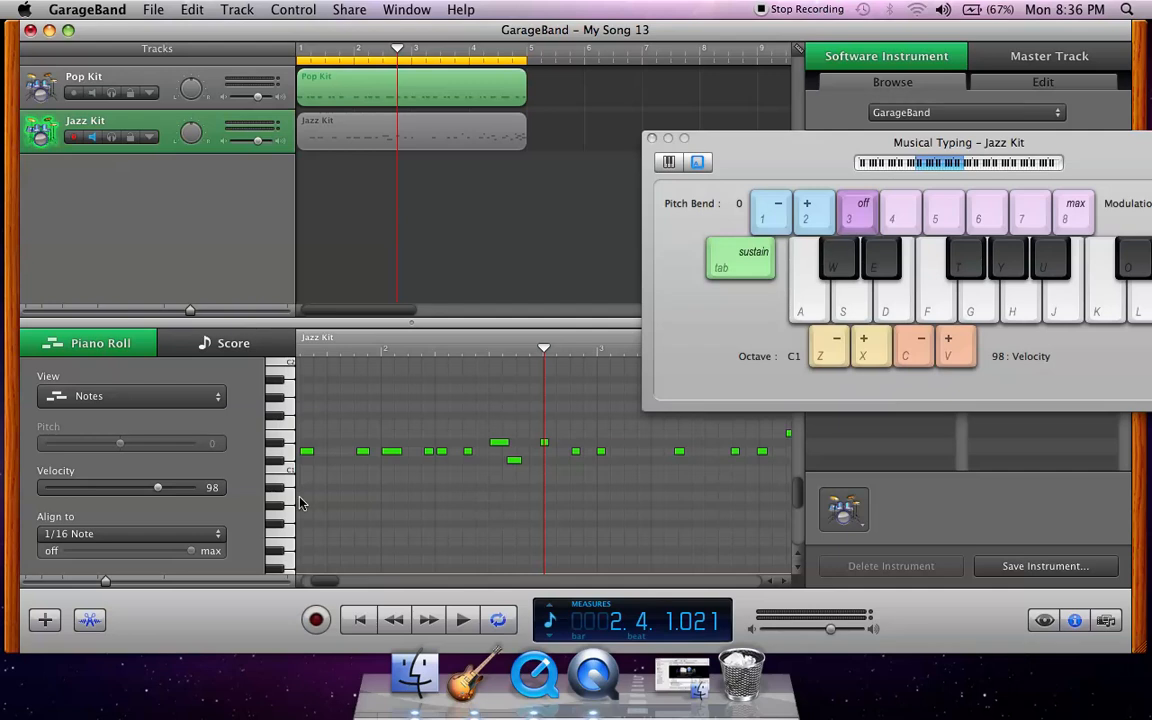
pyautogui.click(139, 535)
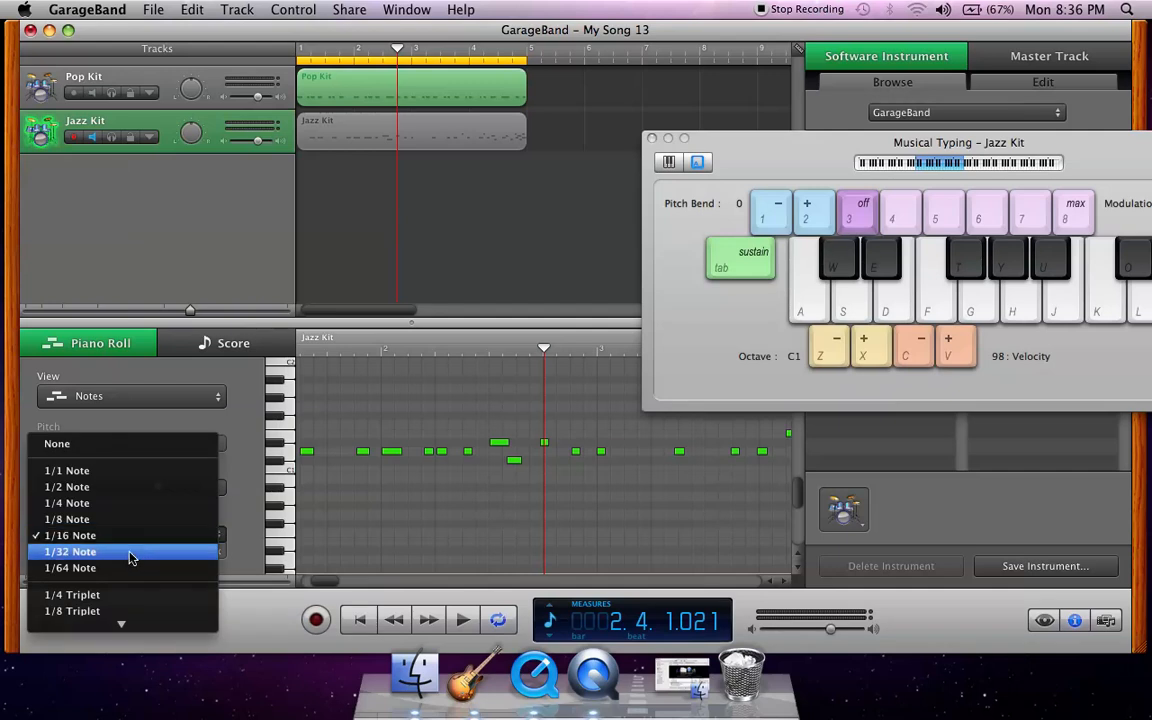
pyautogui.click(126, 535)
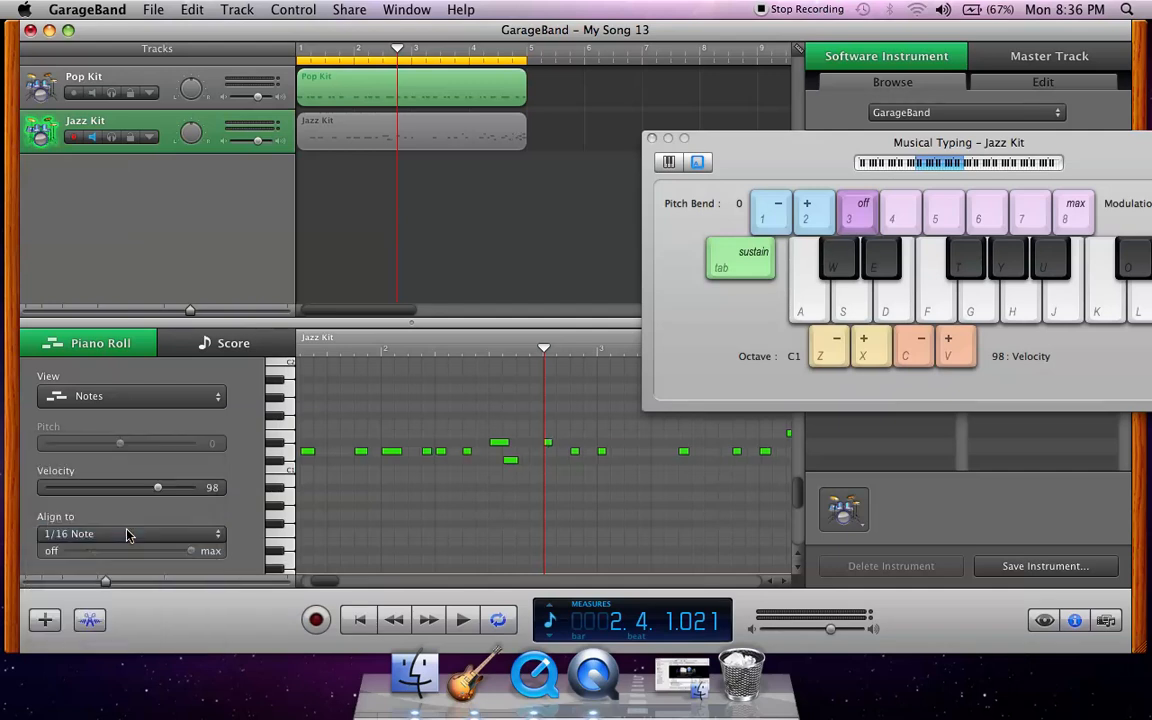
# Unmute and solo the Jazz Kit track and play its beat from the beginning of the song
pyautogui.click(366, 627)
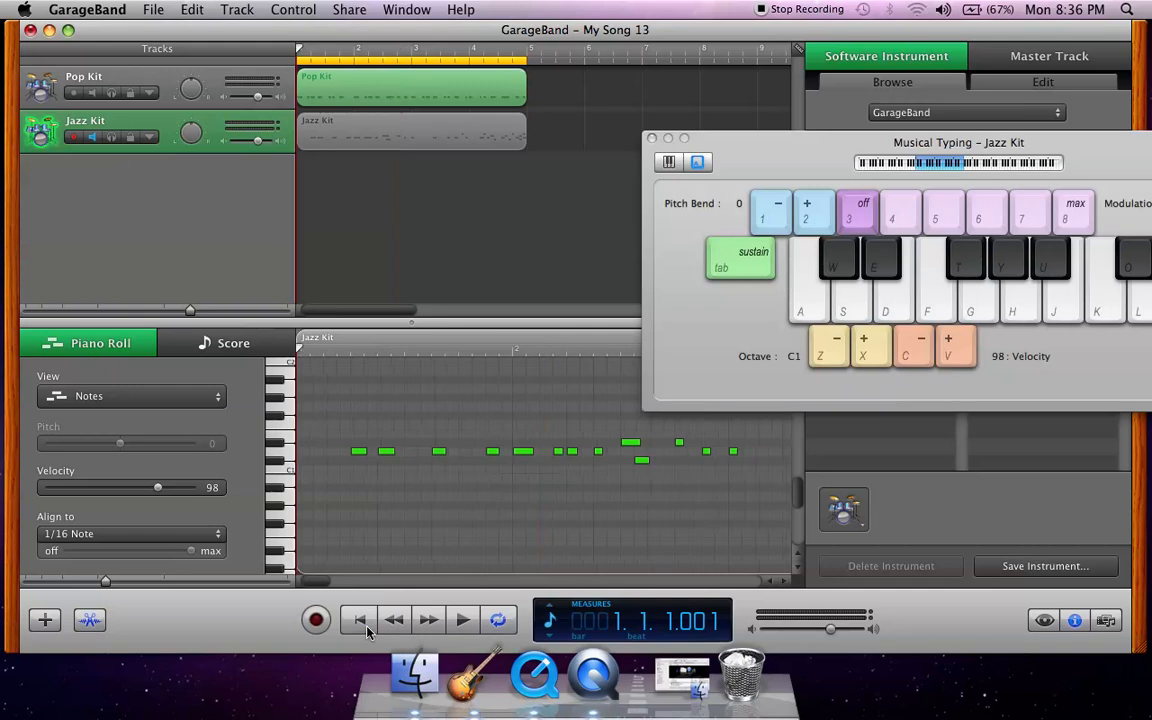
pyautogui.click(92, 136)
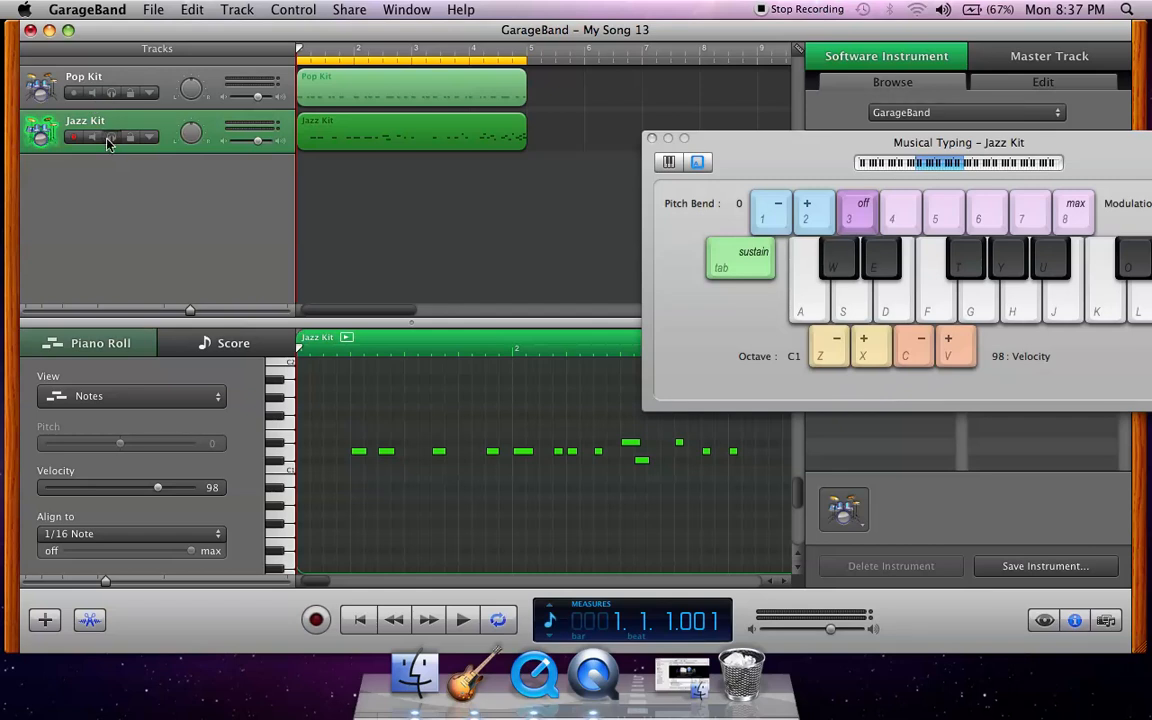
pyautogui.click(108, 142)
pyautogui.press('space')
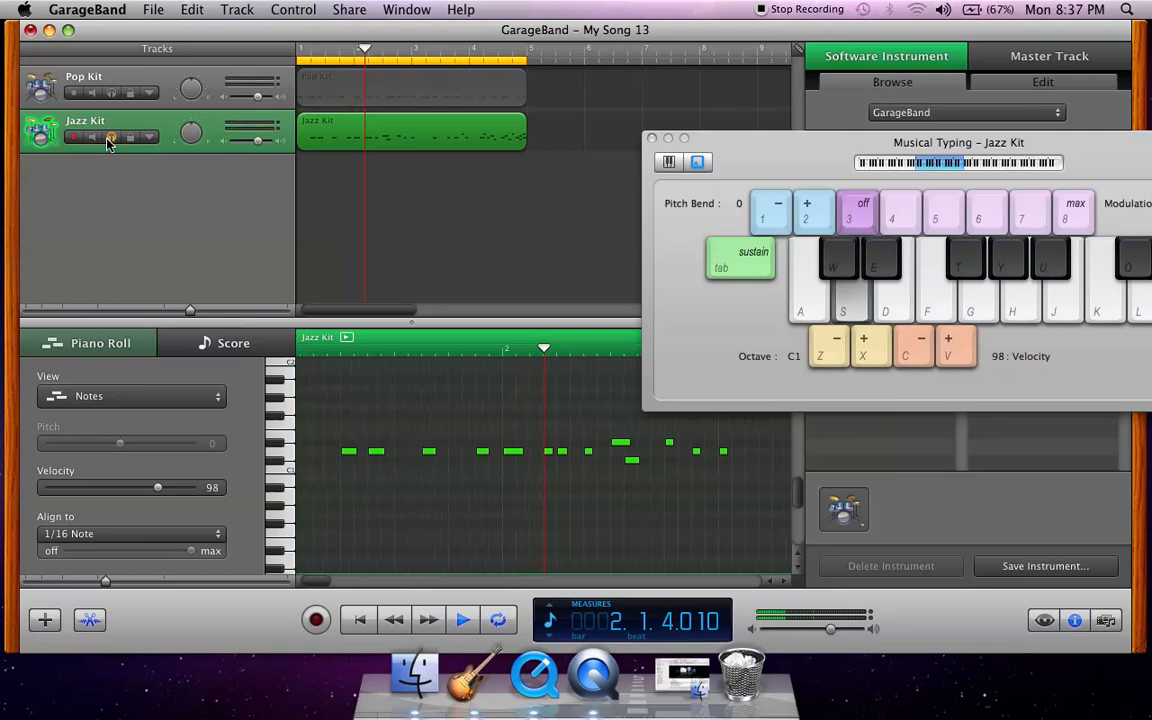
# Raise the Jazz Kit track's volume slightly and turn off its solo
pyautogui.moveTo(260, 148); pyautogui.dragTo(263, 148)
pyautogui.press('s')
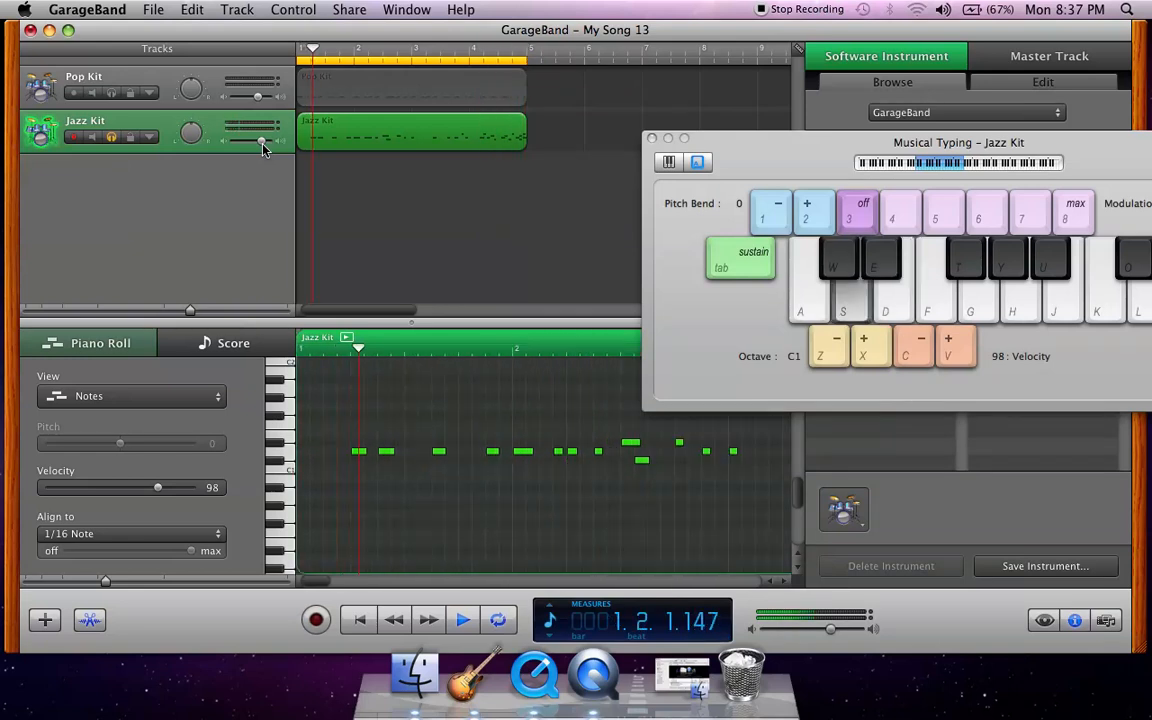
pyautogui.click(112, 140)
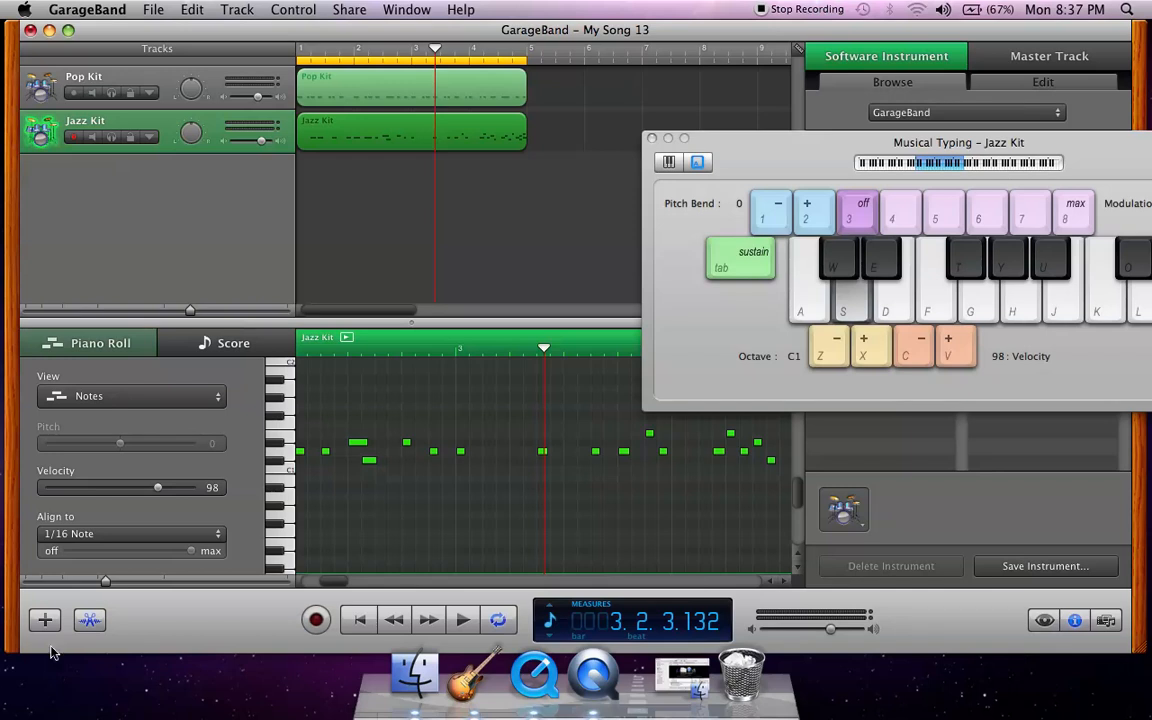
# Add a software instrument track, set it to Techno Kit from the Drum Kits, and try out its sound
pyautogui.click(44, 620)
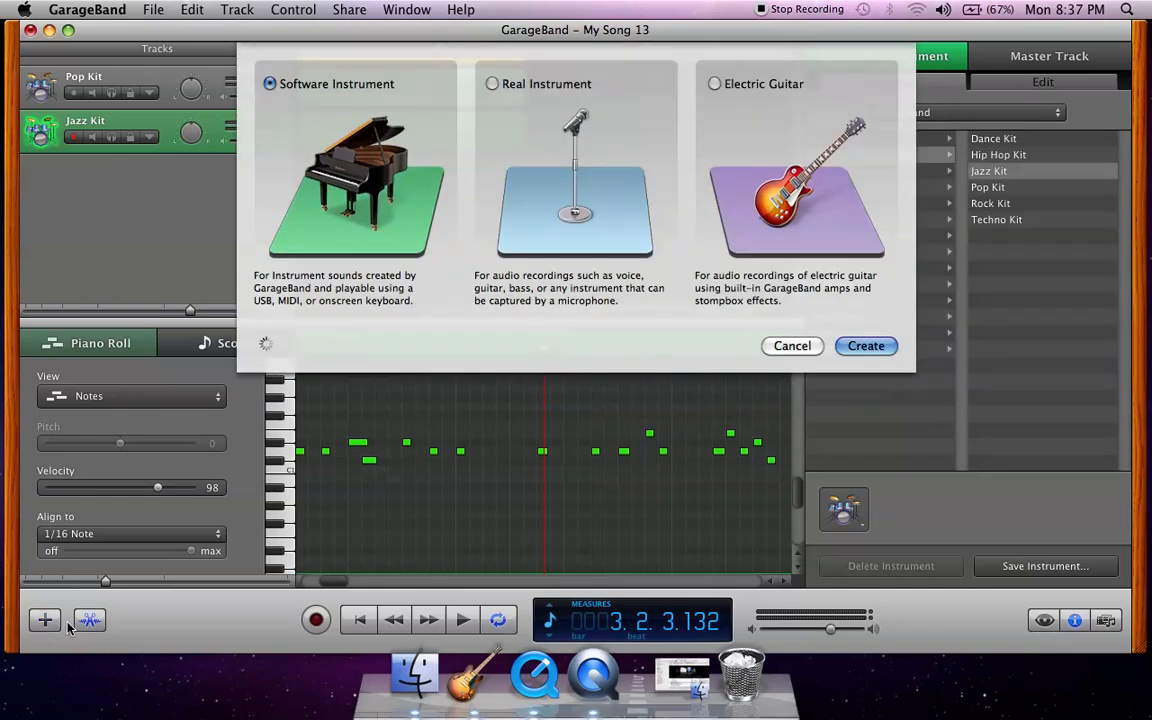
pyautogui.press('Return')
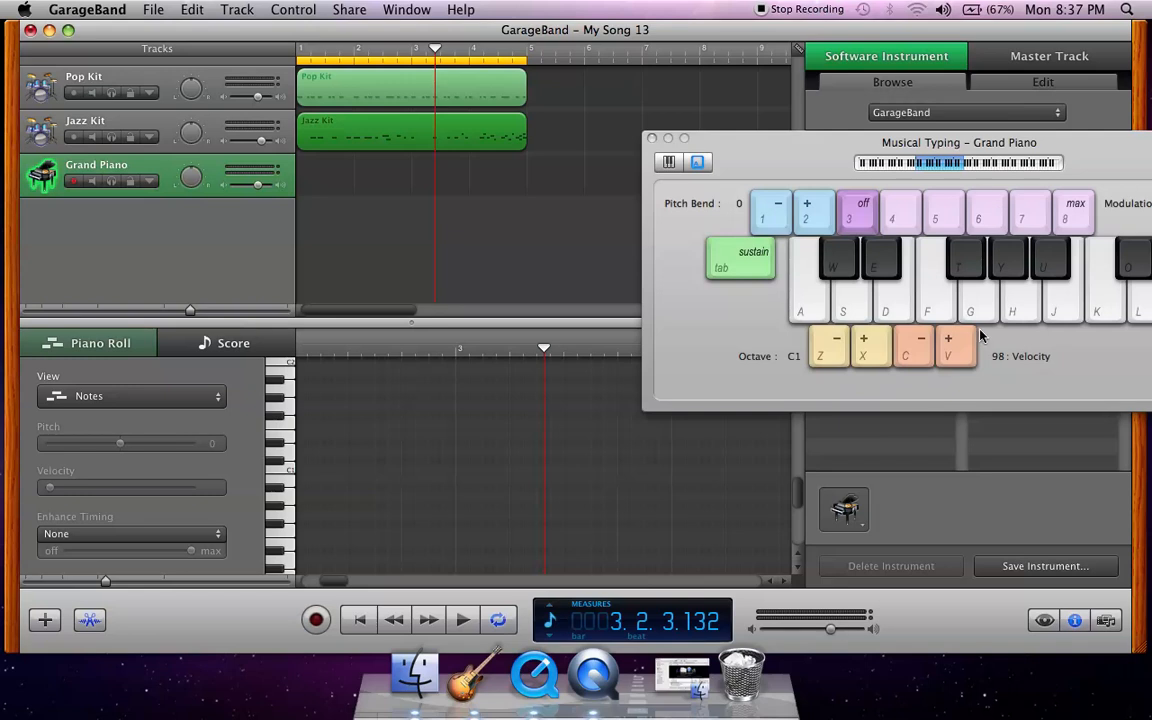
pyautogui.moveTo(1071, 161); pyautogui.dragTo(968, 291)
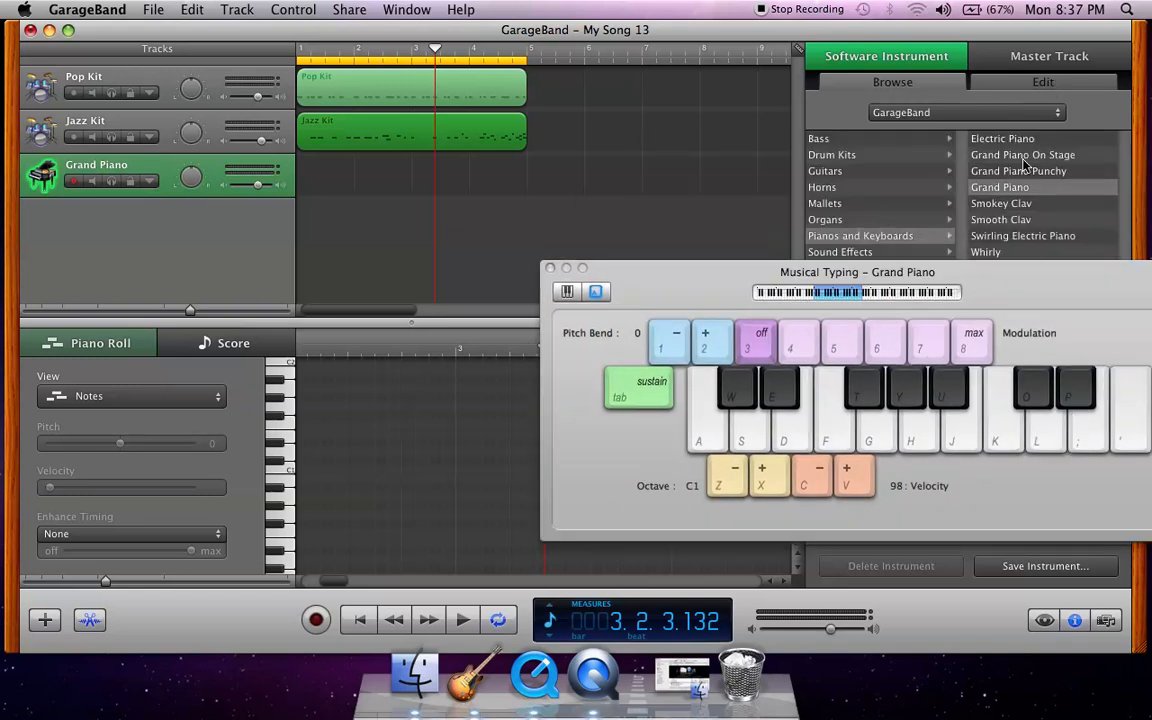
pyautogui.click(885, 159)
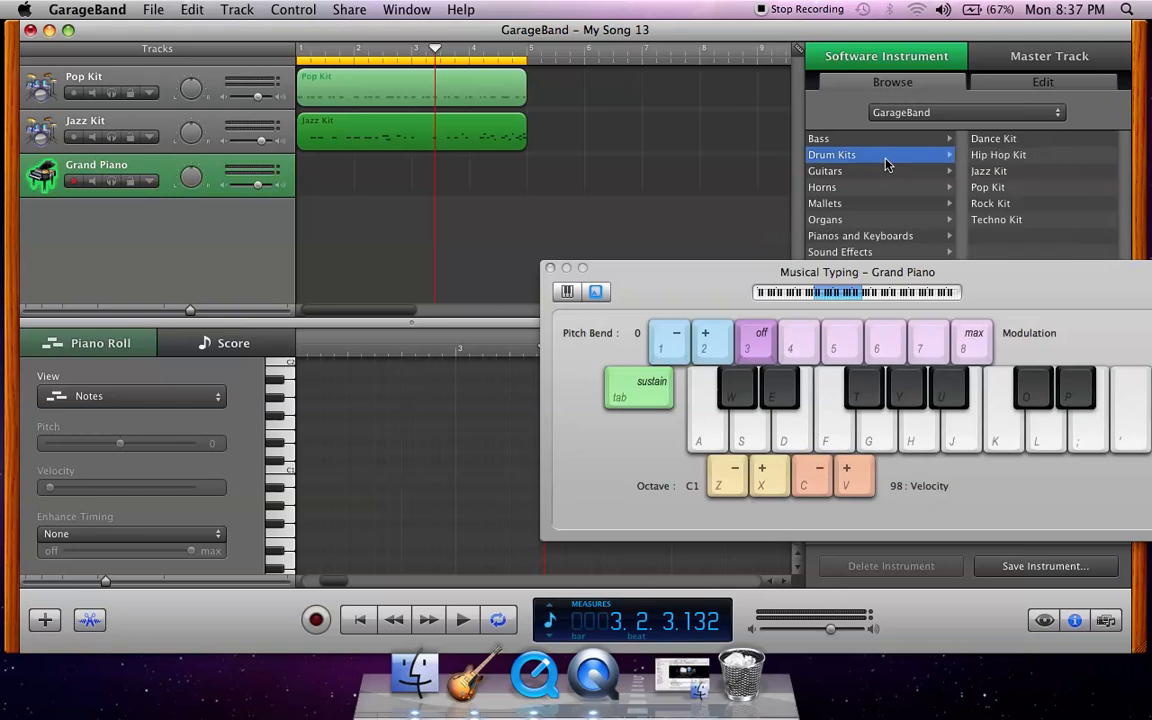
pyautogui.click(1005, 224)
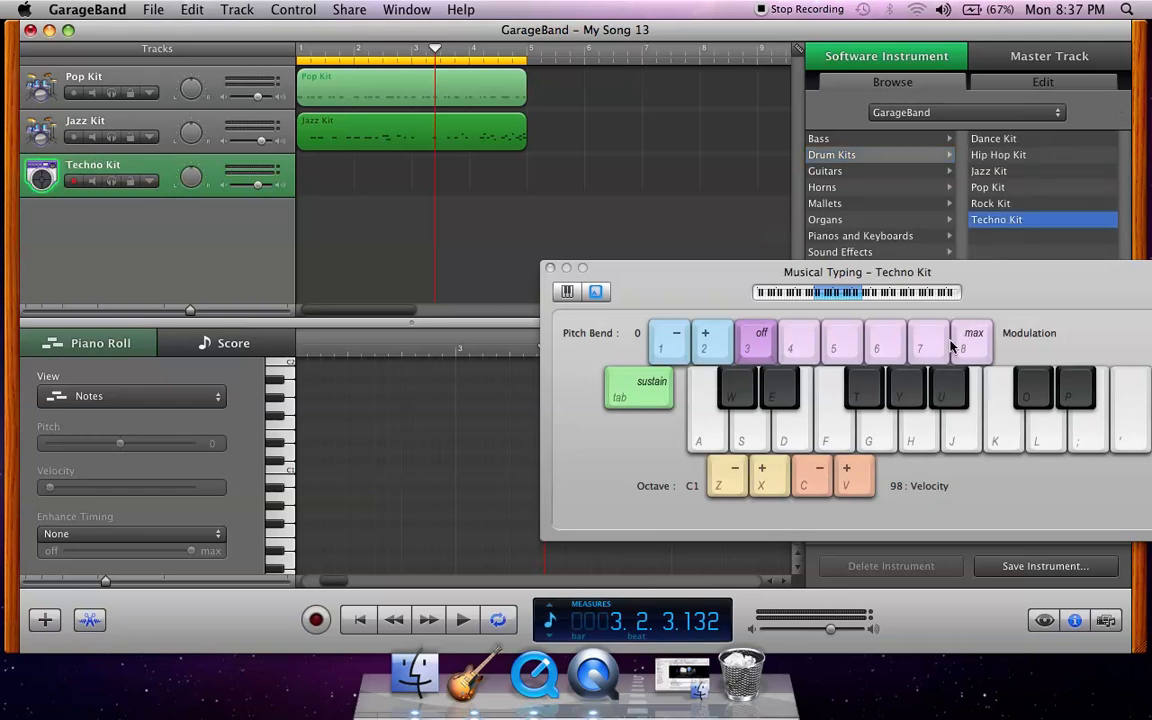
pyautogui.click(872, 378)
# Record a Techno Kit beat over measures 1 to 4 from mostly F#1 notes with occasional G#1 and A#1, using Musical Typing
pyautogui.click(359, 621)
pyautogui.click(316, 620)
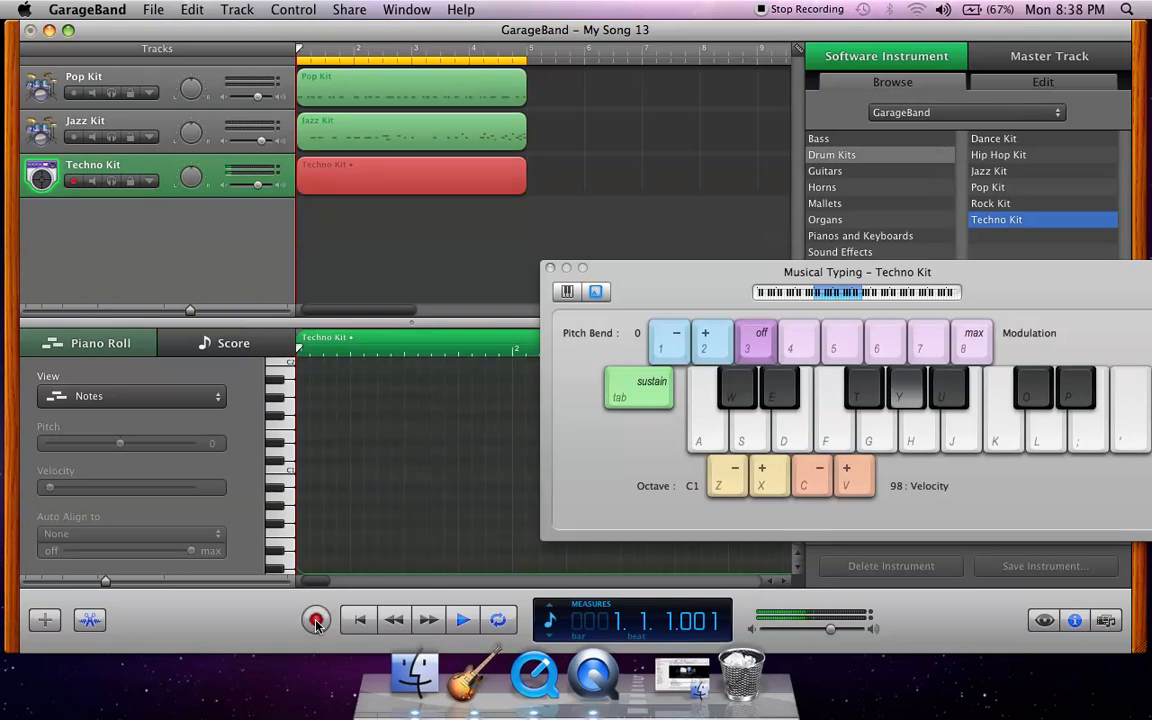
pyautogui.press('t')
pyautogui.press('t')
pyautogui.press('t')
pyautogui.press('t')
pyautogui.press('t')
pyautogui.press('t')
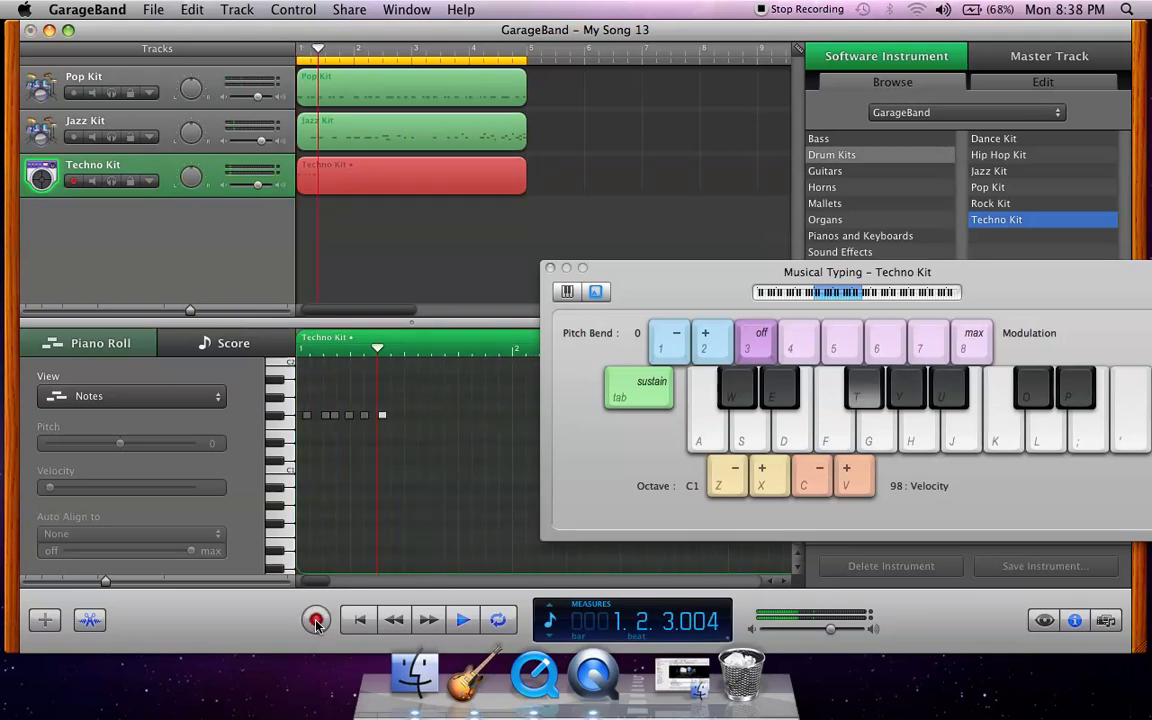
pyautogui.press('y')
pyautogui.press('t')
pyautogui.press('t')
pyautogui.press('t')
pyautogui.press('t')
pyautogui.press('u')
pyautogui.press('t')
pyautogui.press('t')
pyautogui.press('t')
pyautogui.press('u')
pyautogui.press('t')
pyautogui.press('u')
pyautogui.press('t')
pyautogui.press('t')
pyautogui.press('t')
pyautogui.press('u')
pyautogui.press('t')
pyautogui.press('t')
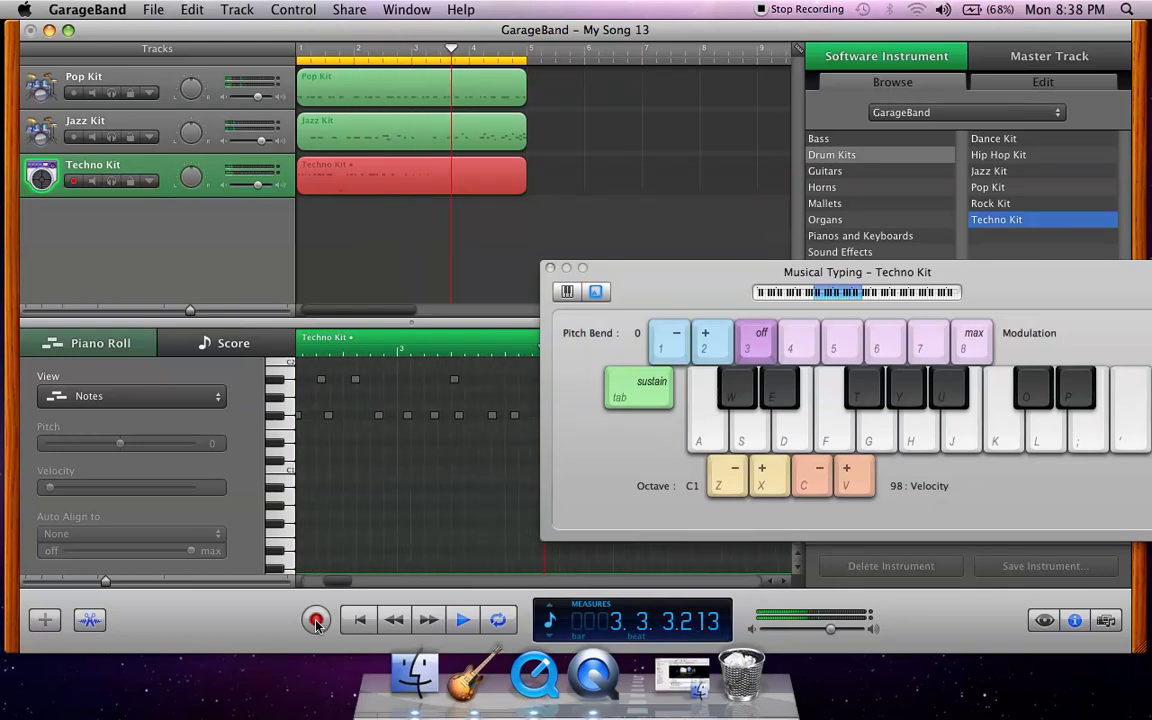
pyautogui.press('t')
pyautogui.press('t')
pyautogui.press('y')
pyautogui.press('t')
pyautogui.press('u')
pyautogui.press('t')
pyautogui.press('u')
pyautogui.press('u')
pyautogui.press('t')
pyautogui.press('t')
pyautogui.press('u')
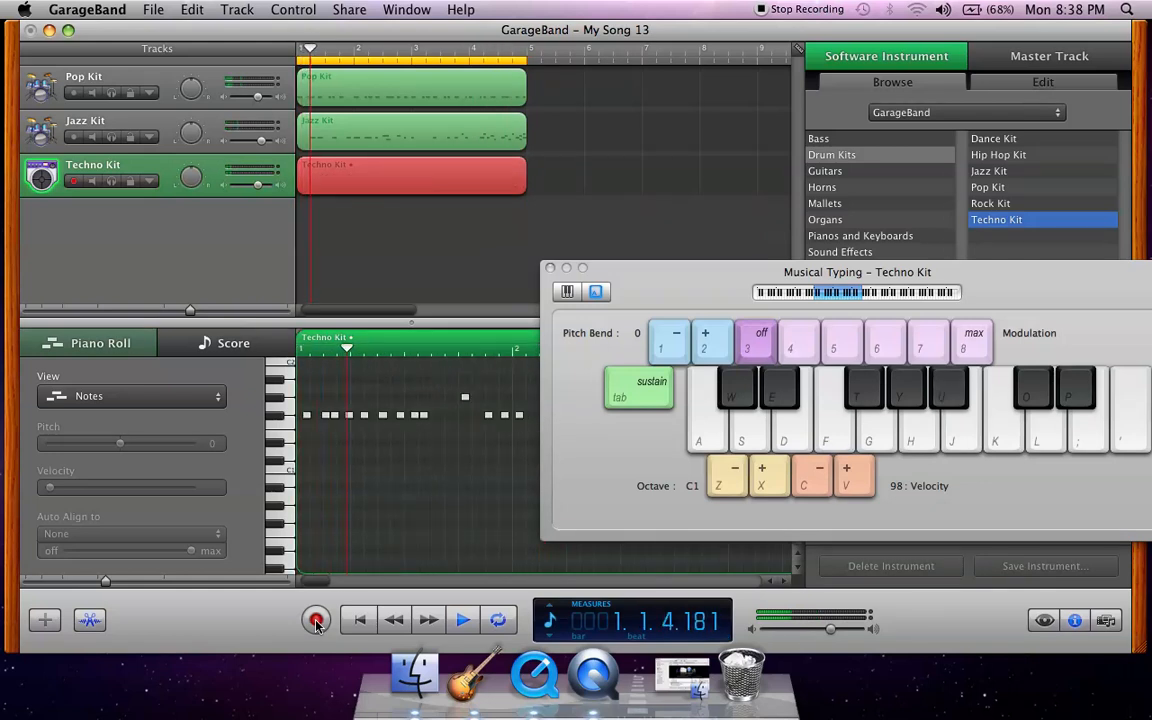
pyautogui.press('space')
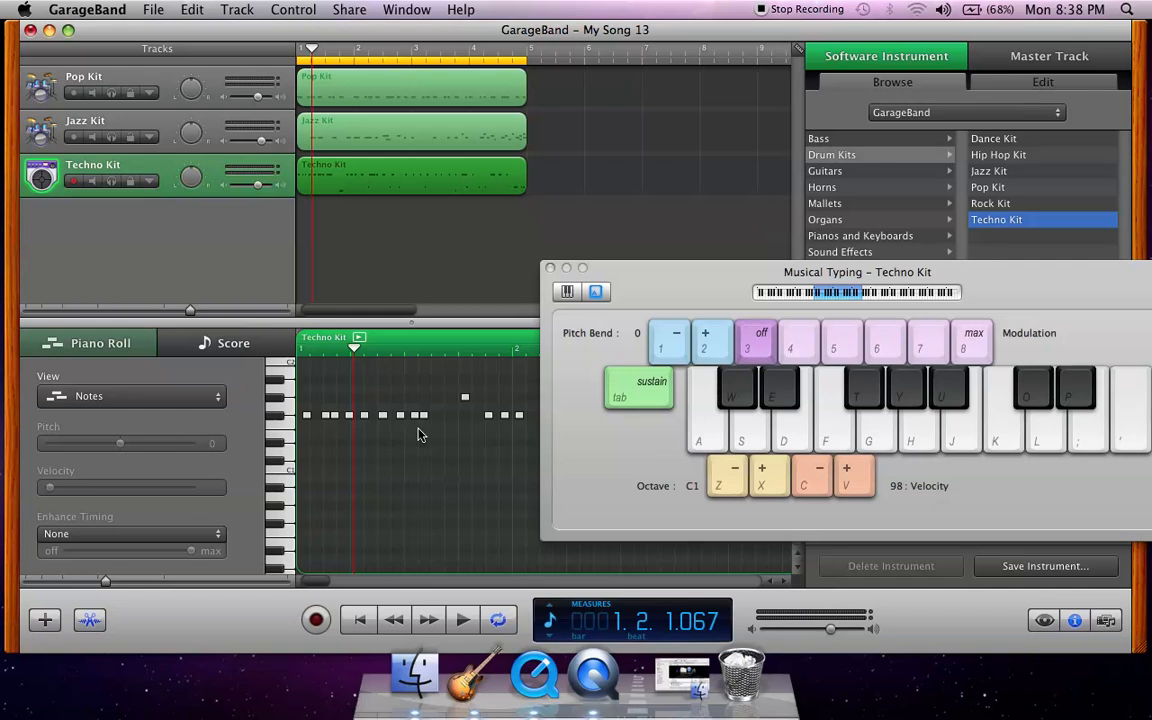
# Select all notes in the Techno Kit region and align them to 1/16 Note
pyautogui.click(417, 415)
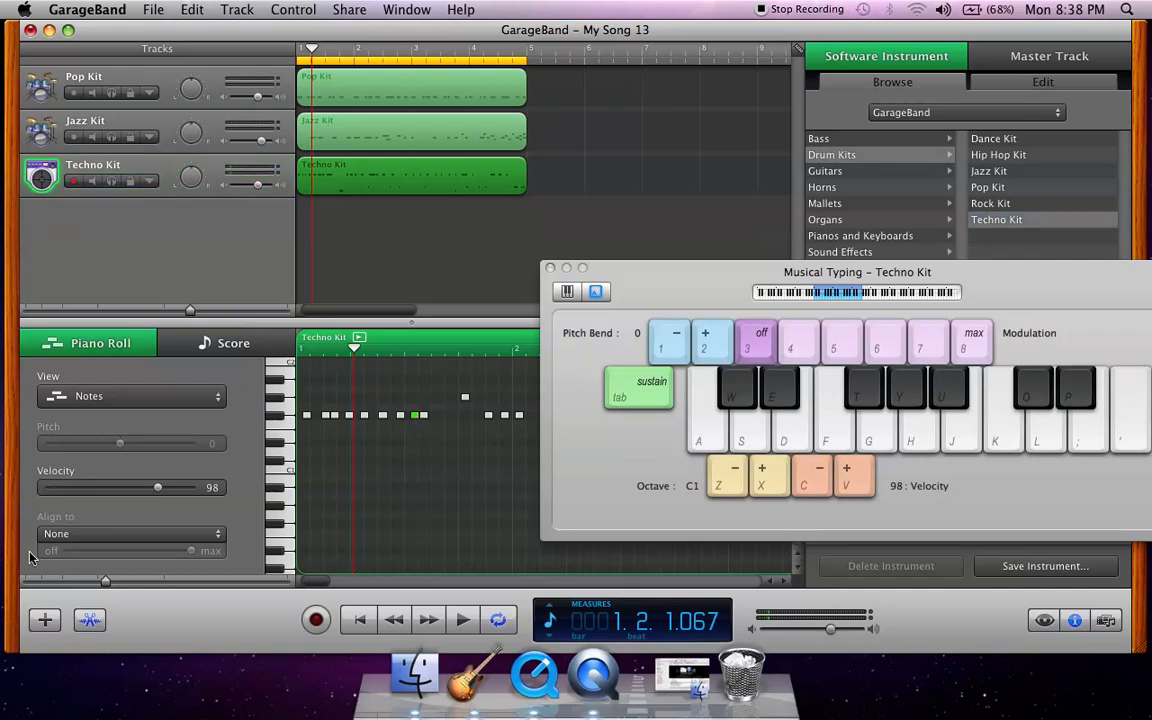
pyautogui.press('super+a')
pyautogui.click(99, 535)
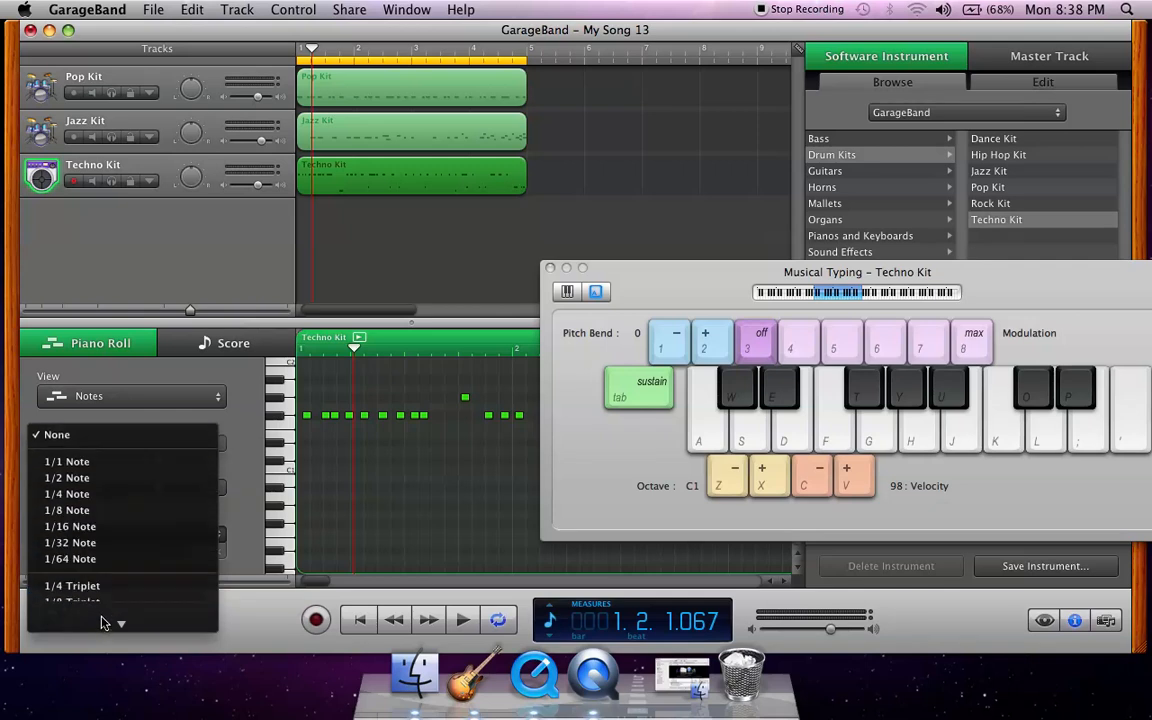
pyautogui.click(100, 526)
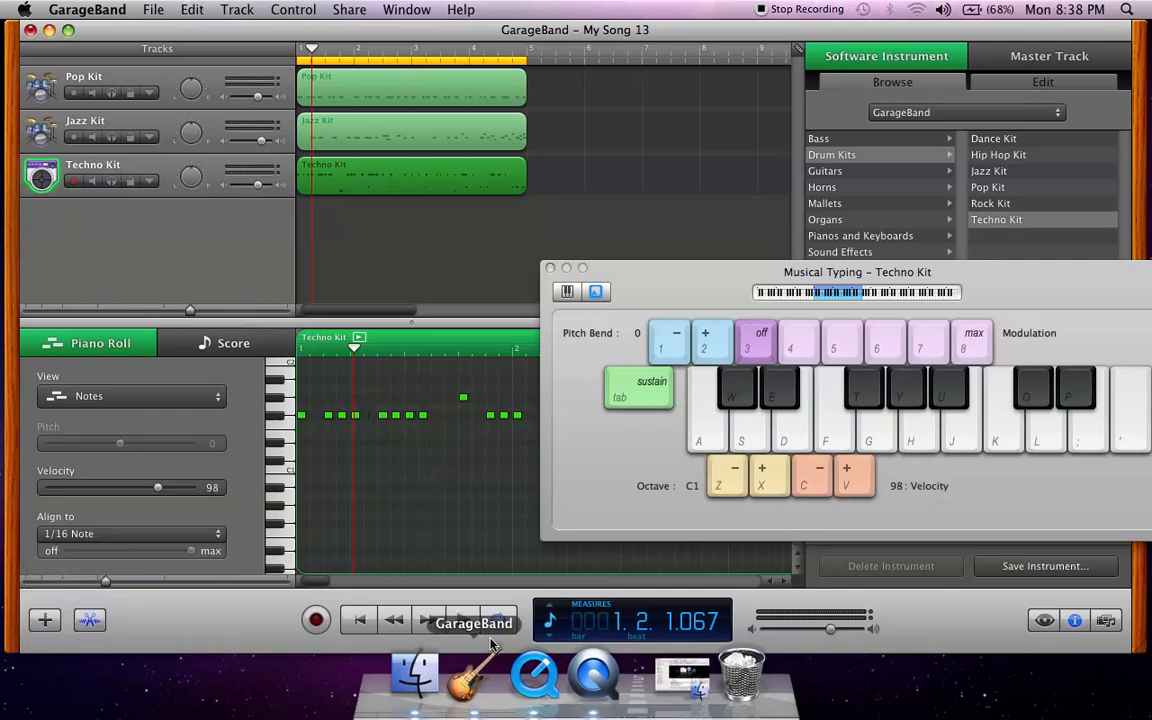
# Move Musical Typing clear of the note editor and play all three drum tracks from the beginning
pyautogui.click(357, 620)
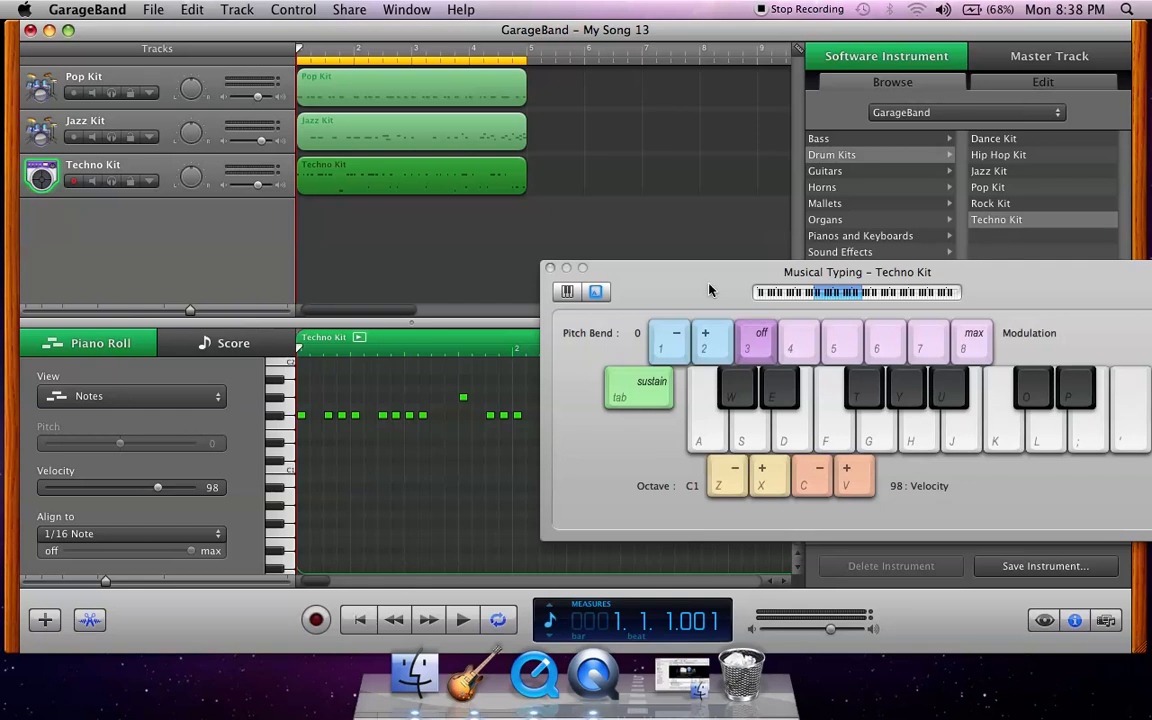
pyautogui.moveTo(709, 290); pyautogui.dragTo(1042, 50)
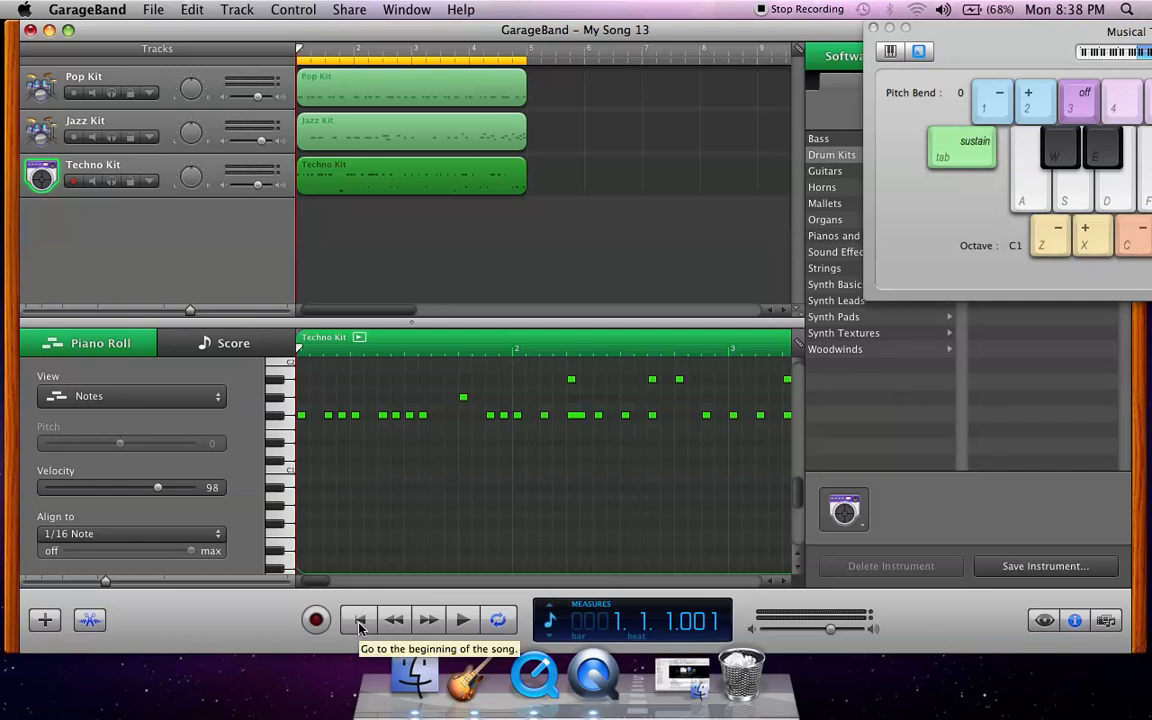
pyautogui.press('space')
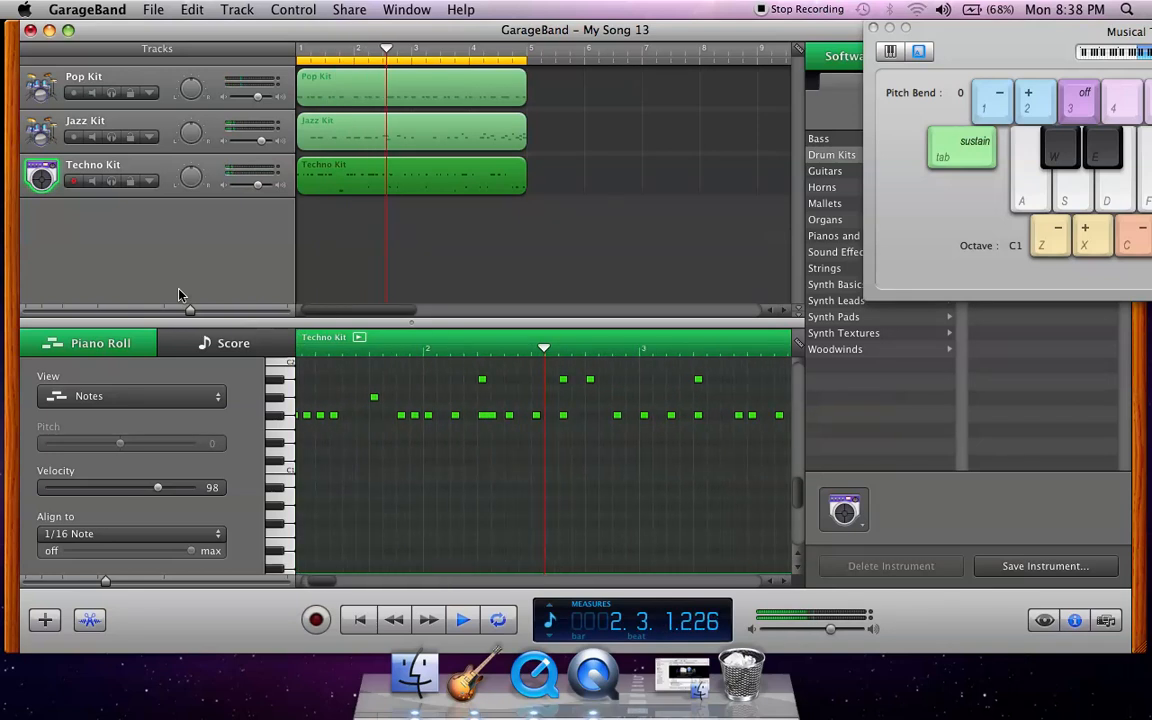
pyautogui.press('space')
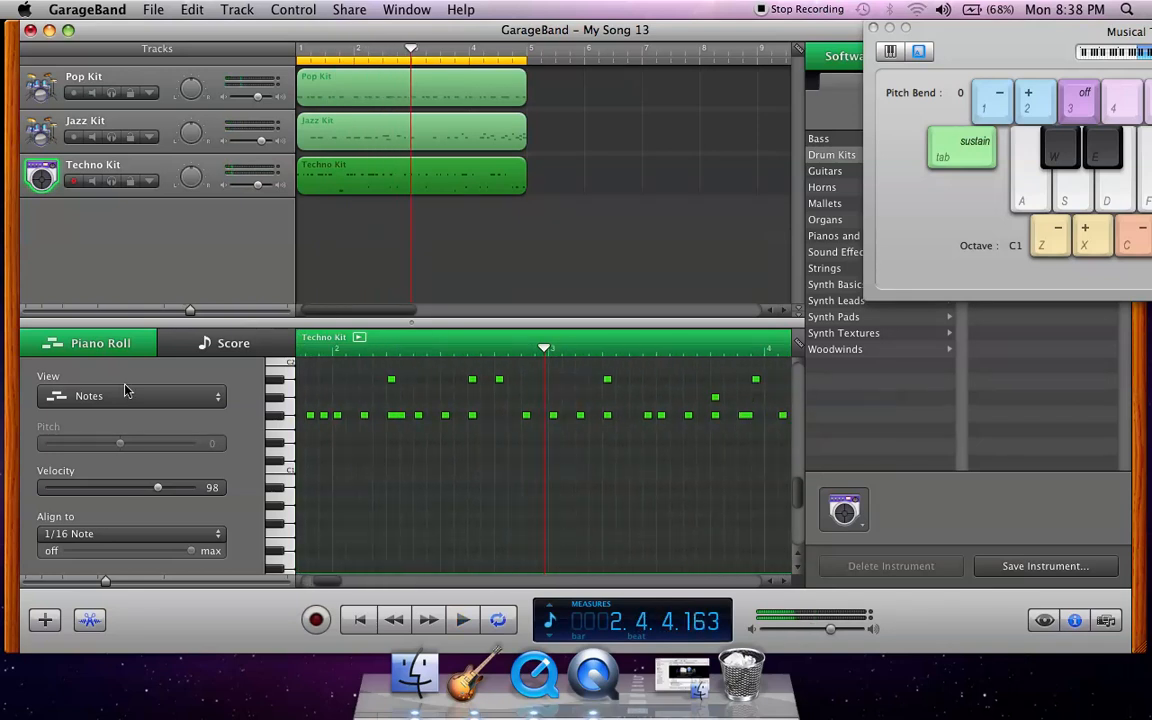
# Try aligning all Techno Kit notes to 1/8 Note and play the beat from the beginning
pyautogui.click(144, 536)
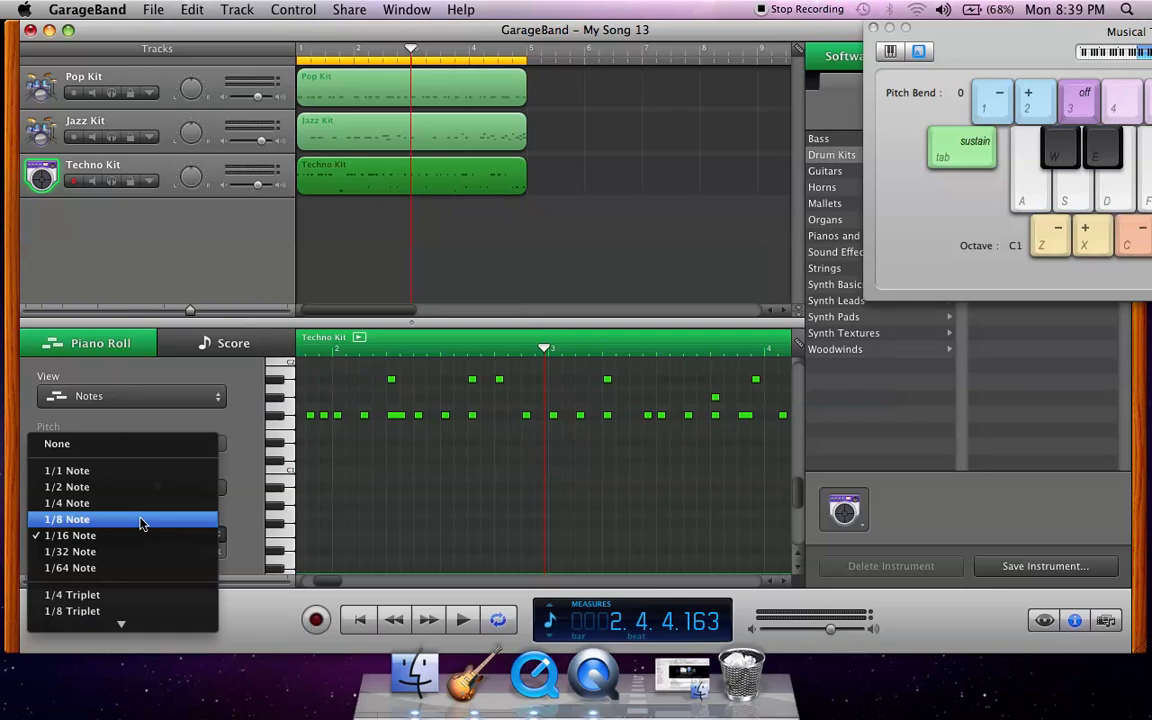
pyautogui.click(141, 520)
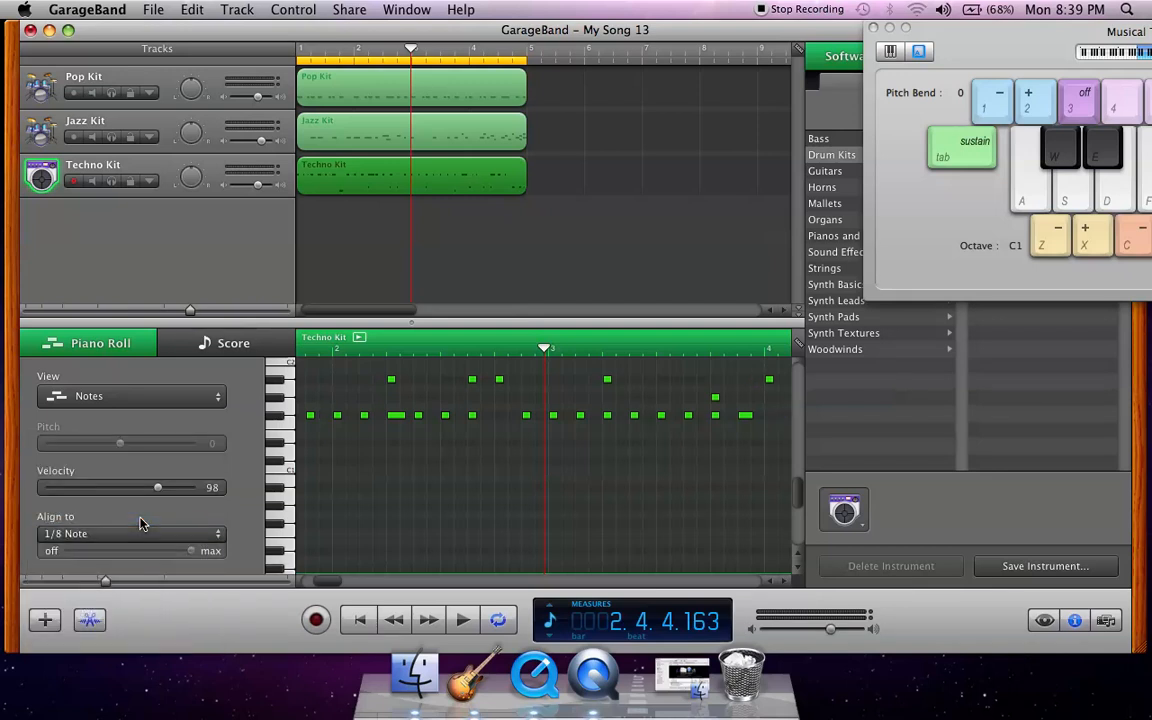
pyautogui.click(362, 628)
pyautogui.press('space')
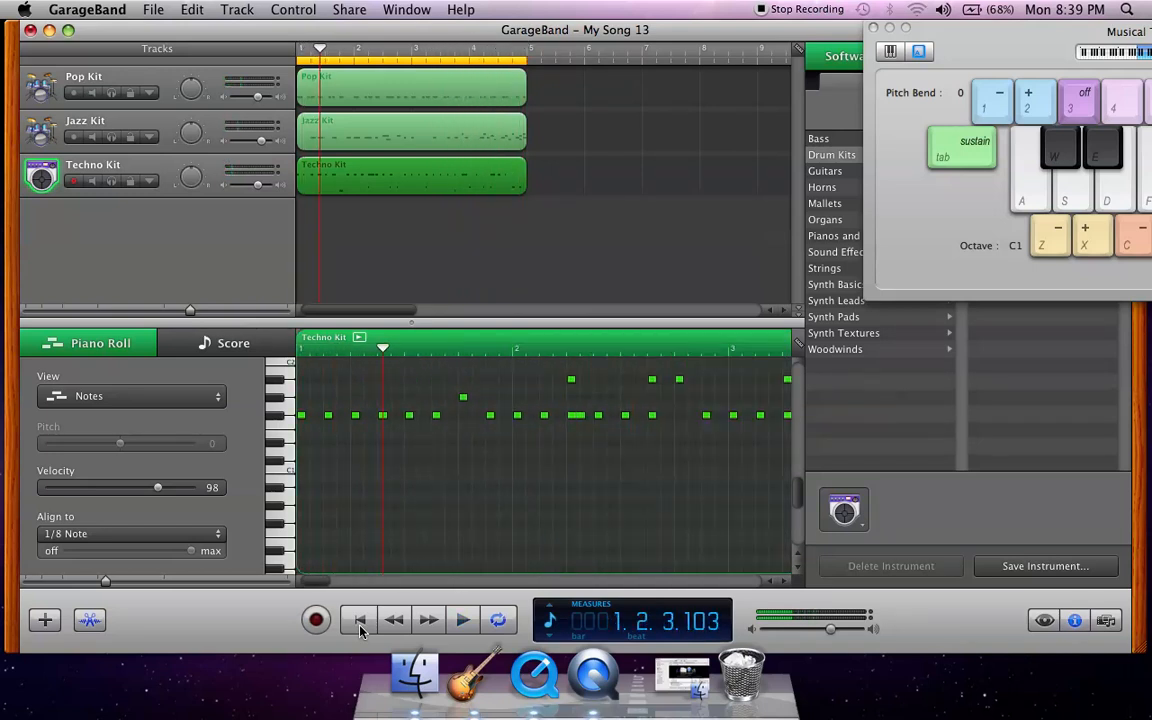
# Undo the 1/8 Note alignment of the Techno Kit notes and play the drum tracks again
pyautogui.press('super+z')
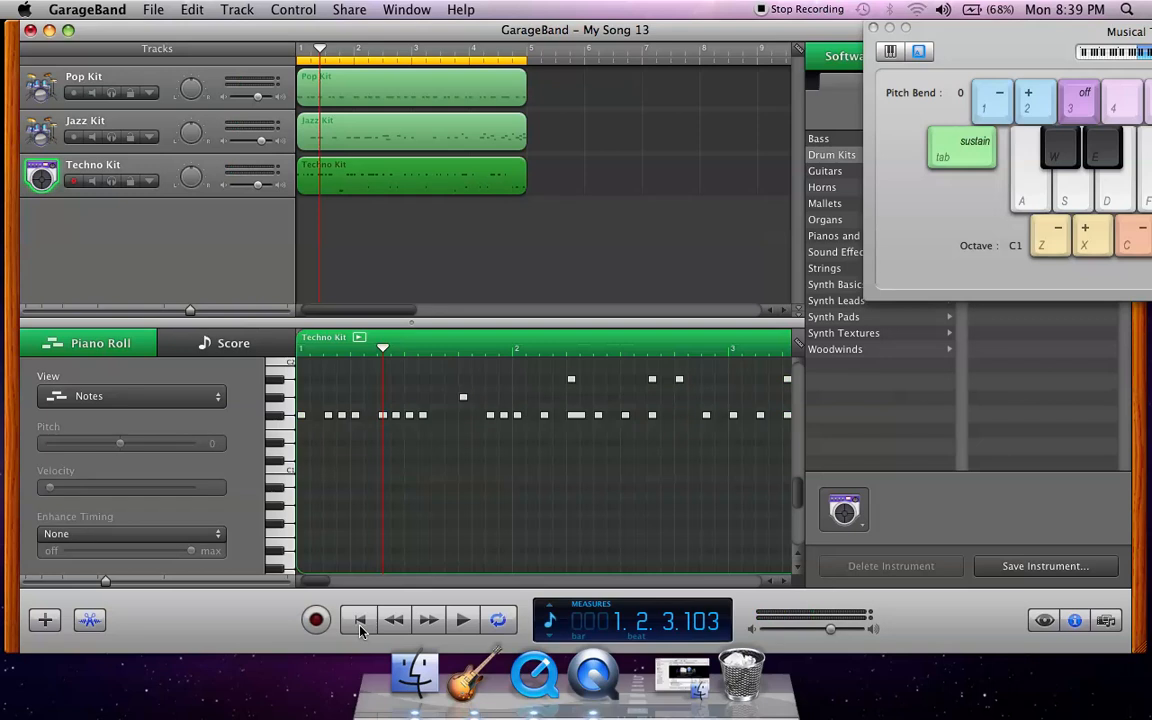
pyautogui.press('space')
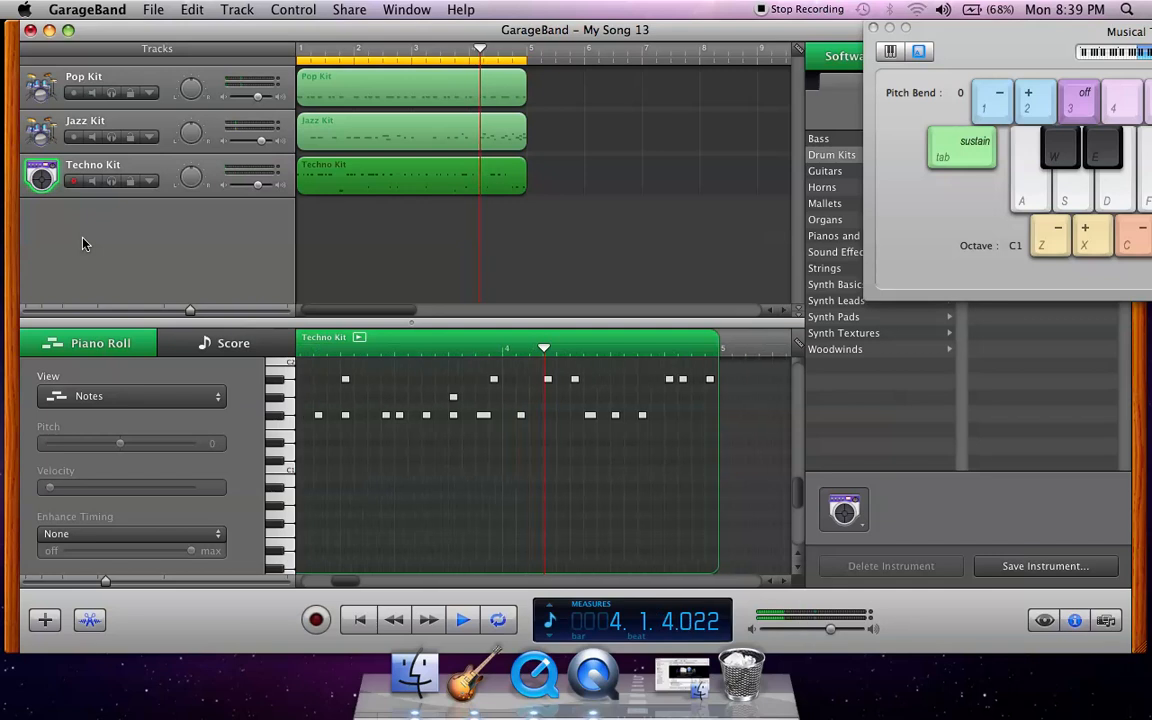
# Stop playback, deselect the Techno Kit region and turn off cycling for the song
pyautogui.press('space')
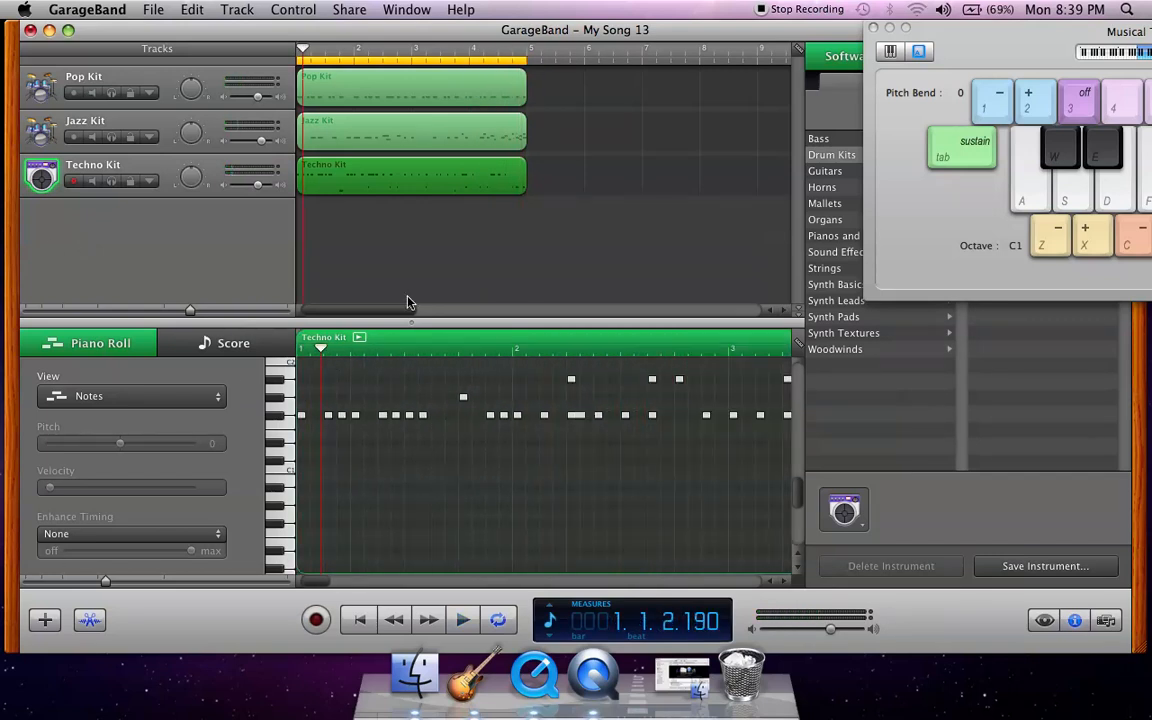
pyautogui.click(543, 247)
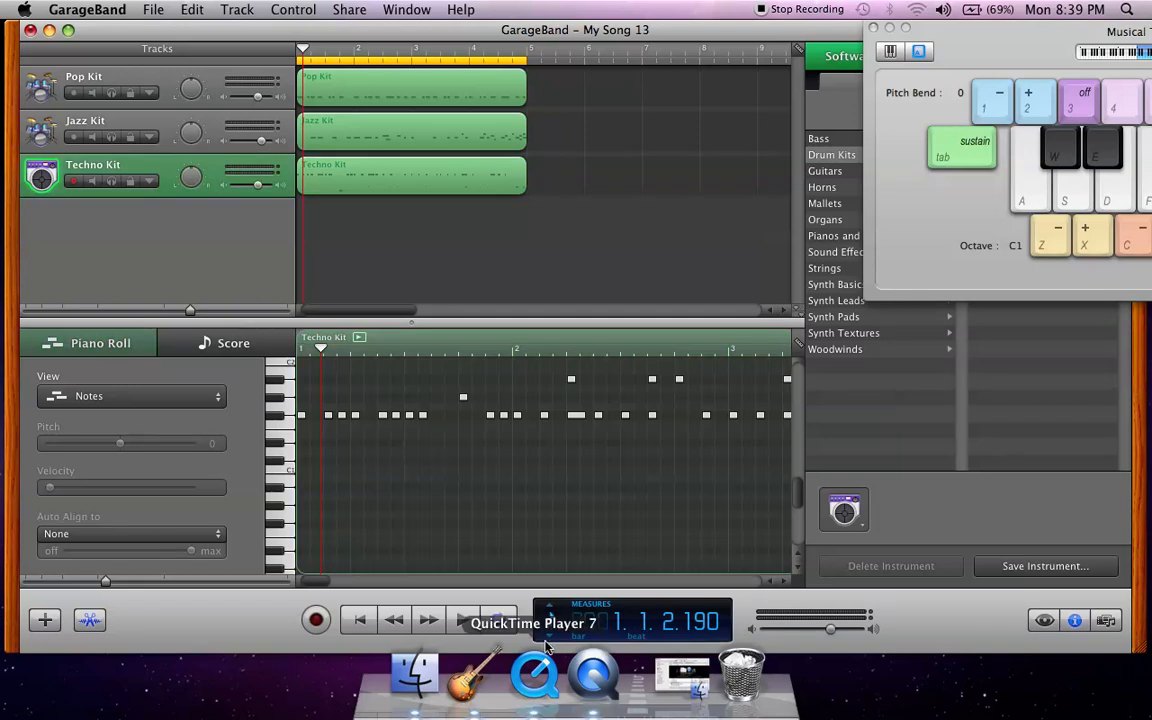
pyautogui.click(499, 620)
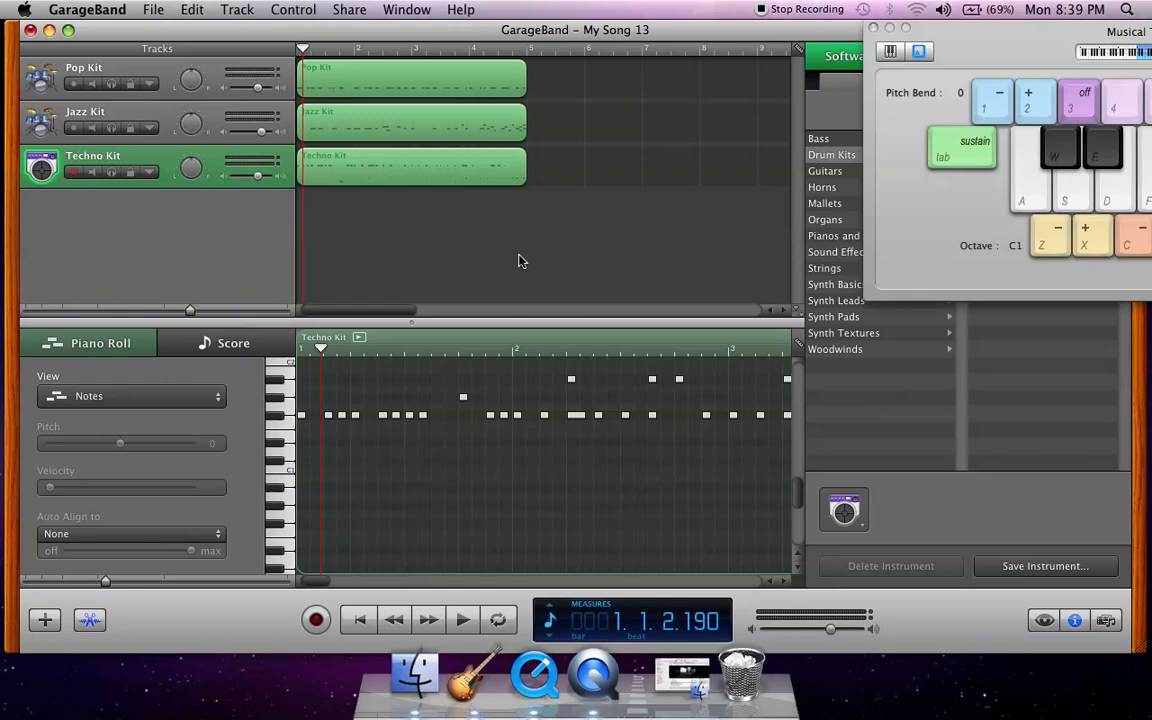
# Copy the Pop Kit, Jazz Kit and Techno Kit regions together and place the playhead at their end, bar 5
pyautogui.moveTo(505, 256); pyautogui.dragTo(442, 57)
pyautogui.press('super+c')
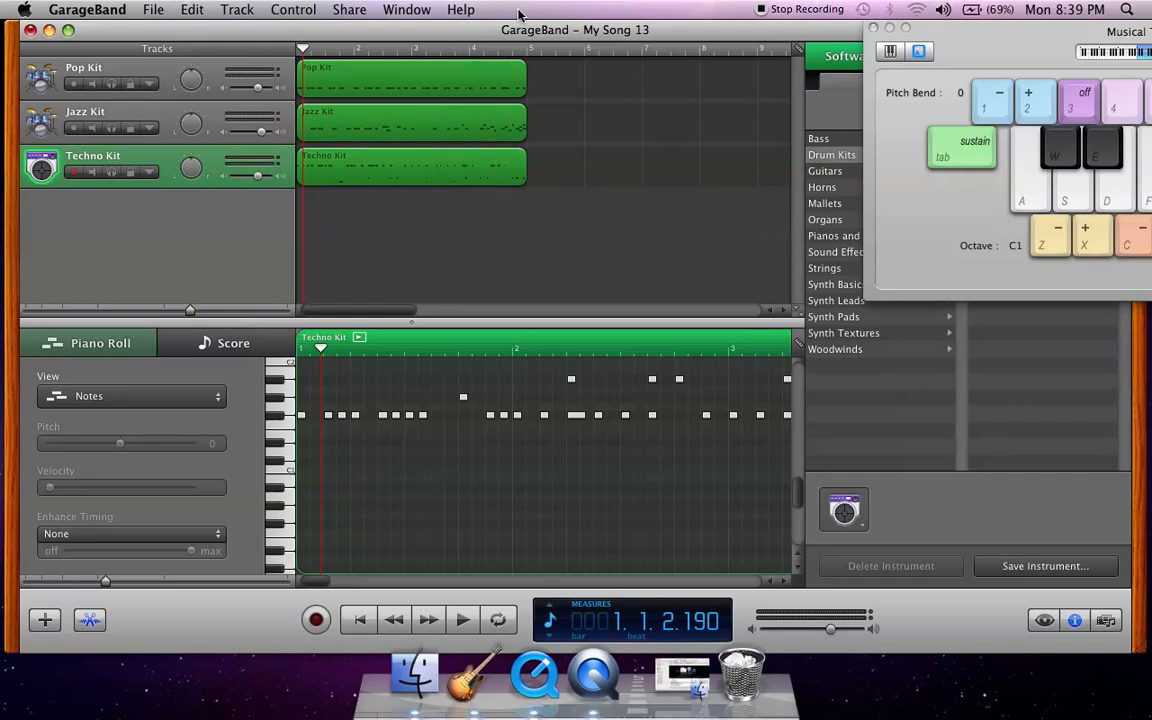
pyautogui.click(523, 50)
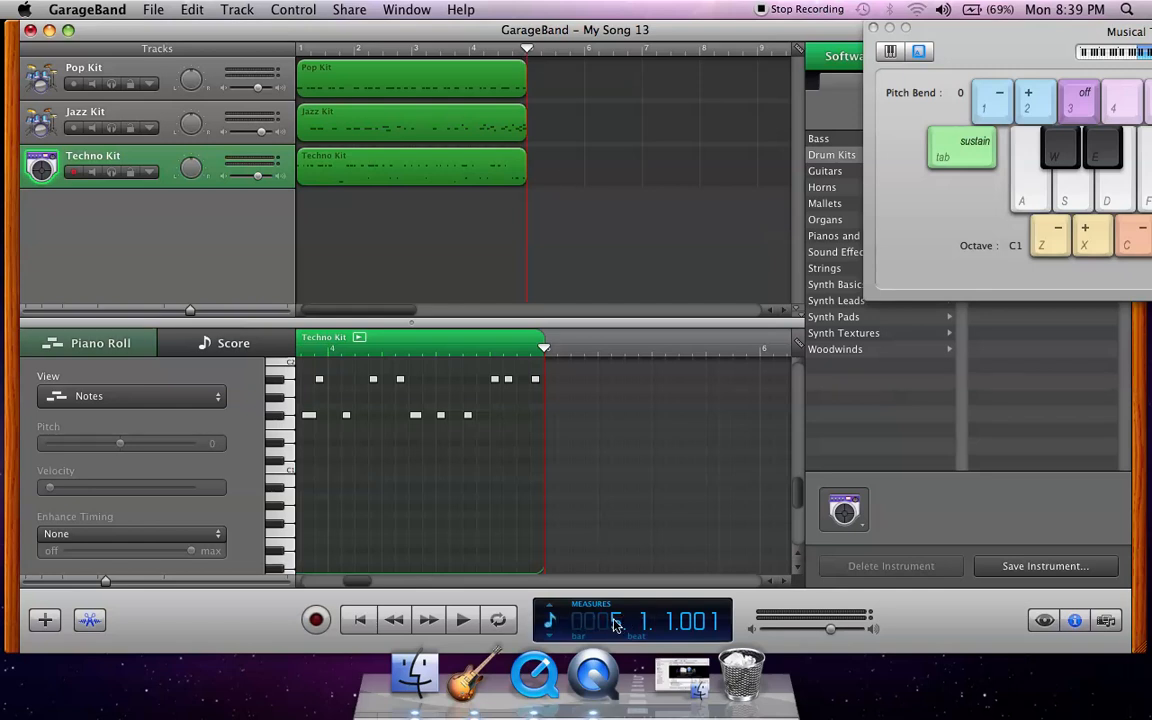
# Check the song's key, tempo and time signature in the display and return it to measures
pyautogui.click(545, 623)
pyautogui.click(545, 623)
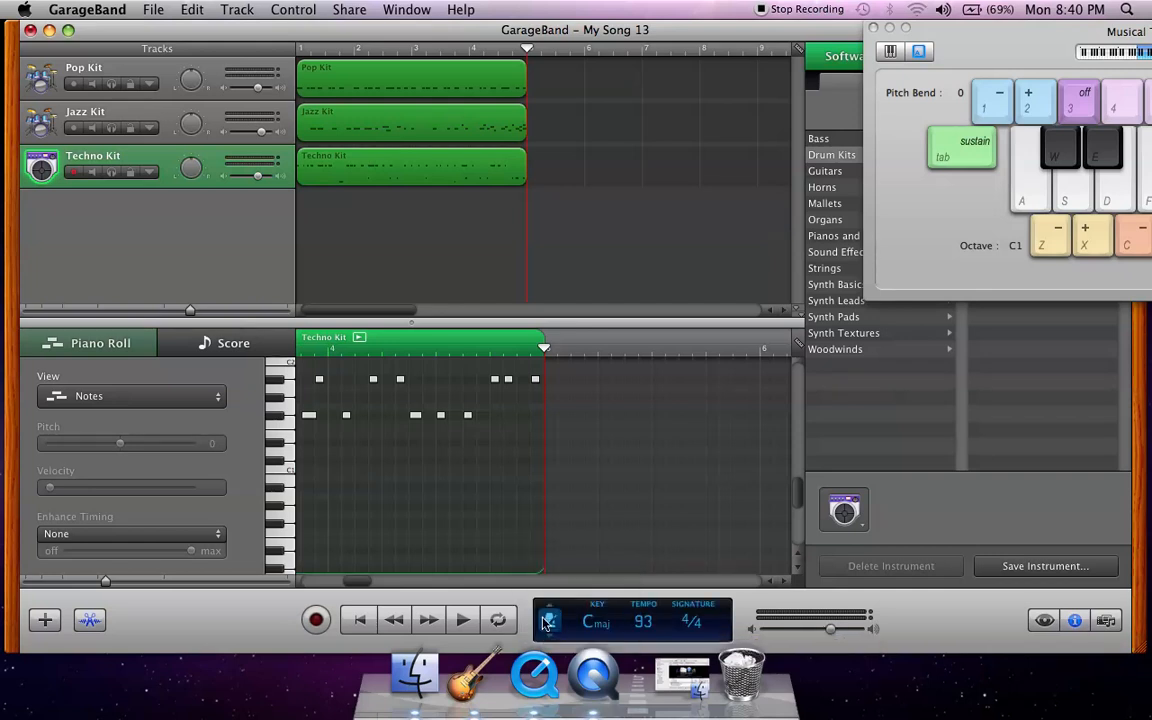
pyautogui.click(546, 623)
pyautogui.click(558, 574)
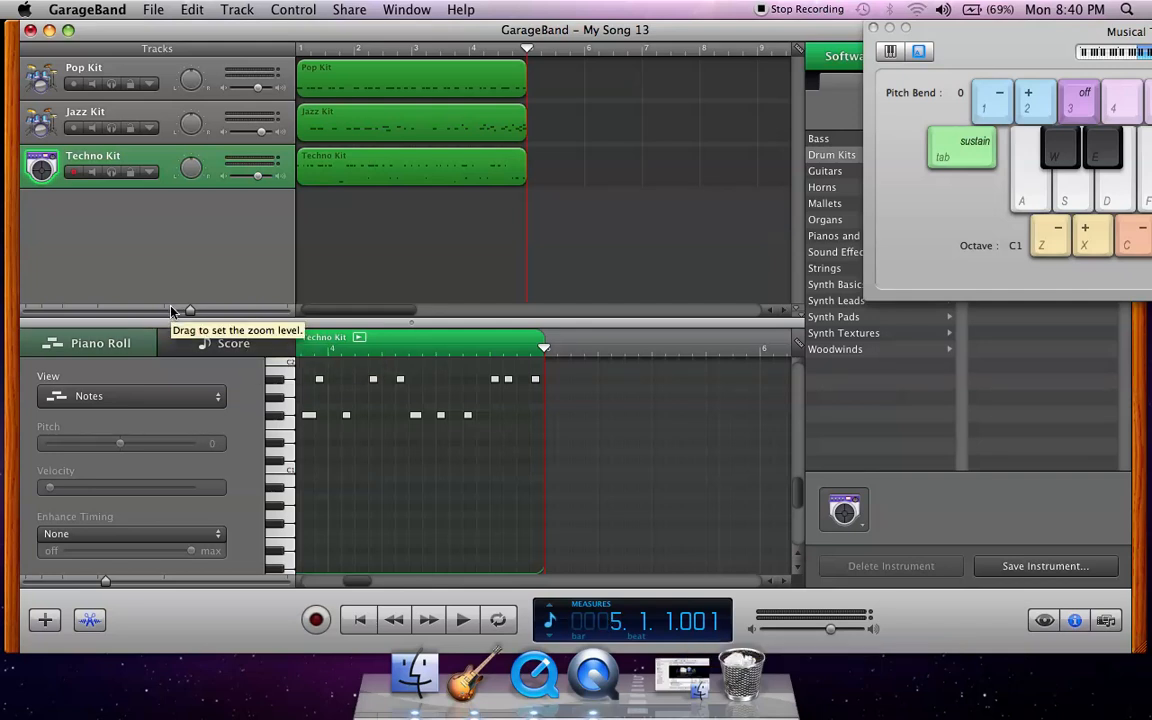
# Paste the three copied drum regions repeatedly, end to end from bar 5 until the beat reaches bar 29
pyautogui.moveTo(186, 314)
pyautogui.mouseDown()
pyautogui.moveTo(160, 313)
pyautogui.moveTo(176, 313)
pyautogui.mouseUp()
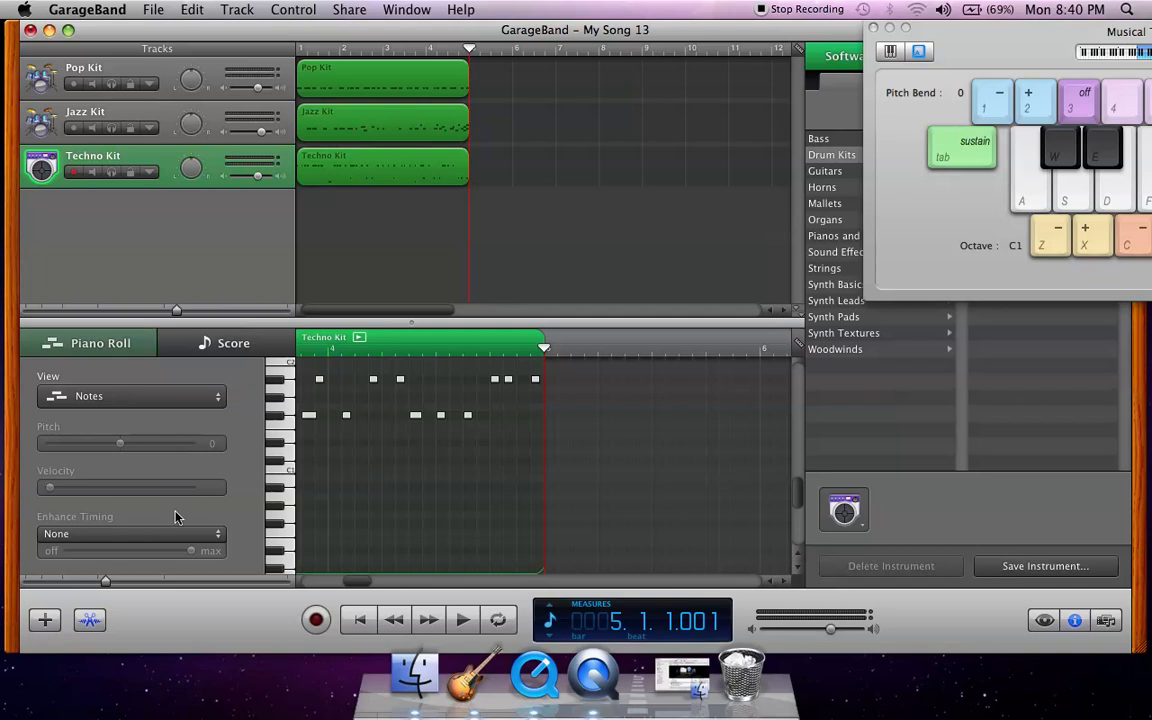
pyautogui.moveTo(107, 582)
pyautogui.mouseDown()
pyautogui.moveTo(127, 587)
pyautogui.moveTo(95, 582)
pyautogui.mouseUp()
pyautogui.press('super+c')
pyautogui.press('super+v')
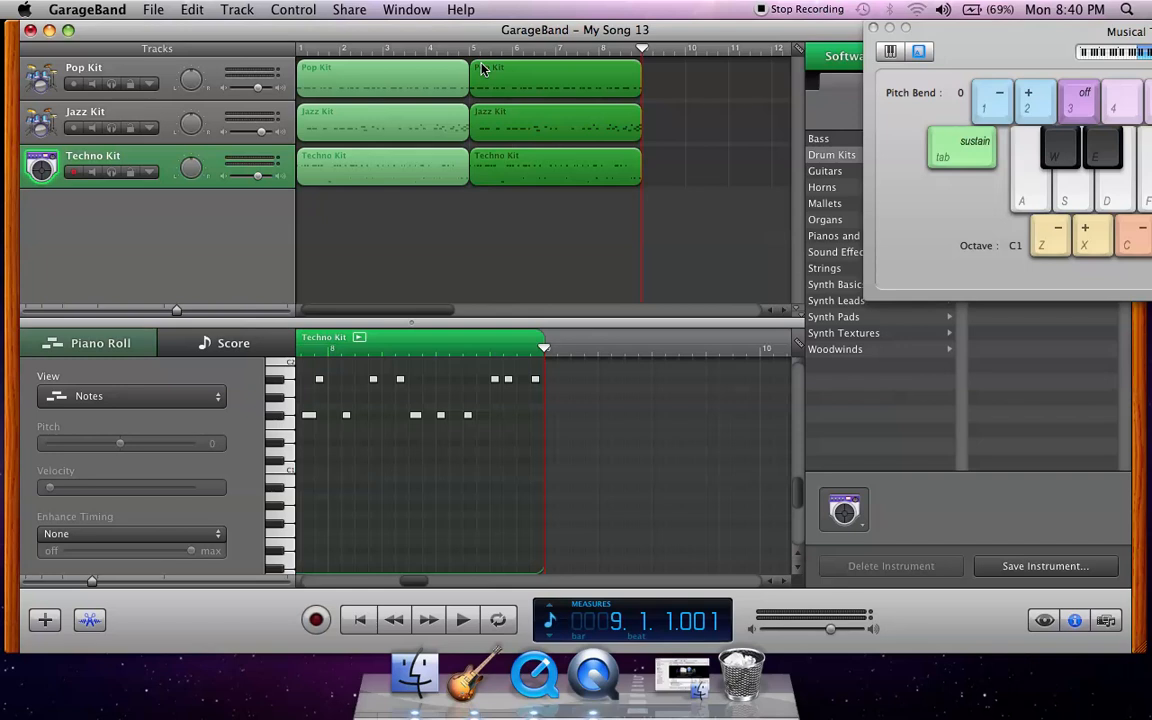
pyautogui.press('super+v')
pyautogui.press('super+v')
pyautogui.press('super+v')
pyautogui.press('super+v')
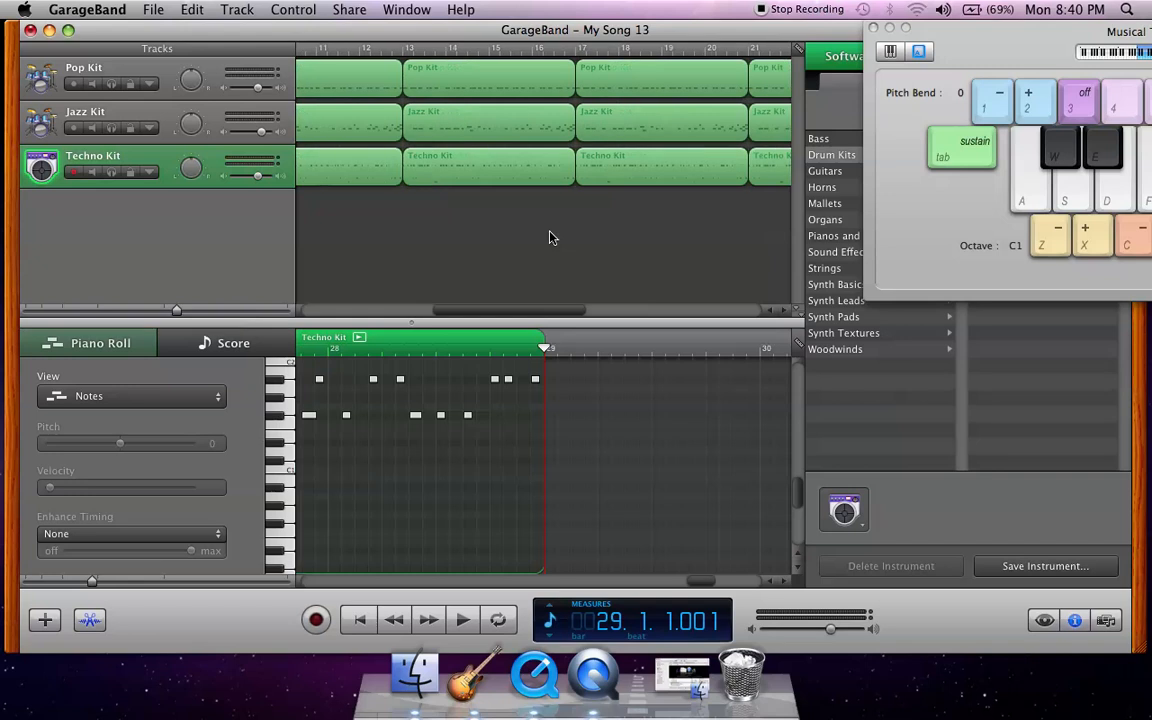
# Play the extended drum arrangement from the beginning to past bar 10 and stop it
pyautogui.hscroll(-5, 549, 237)
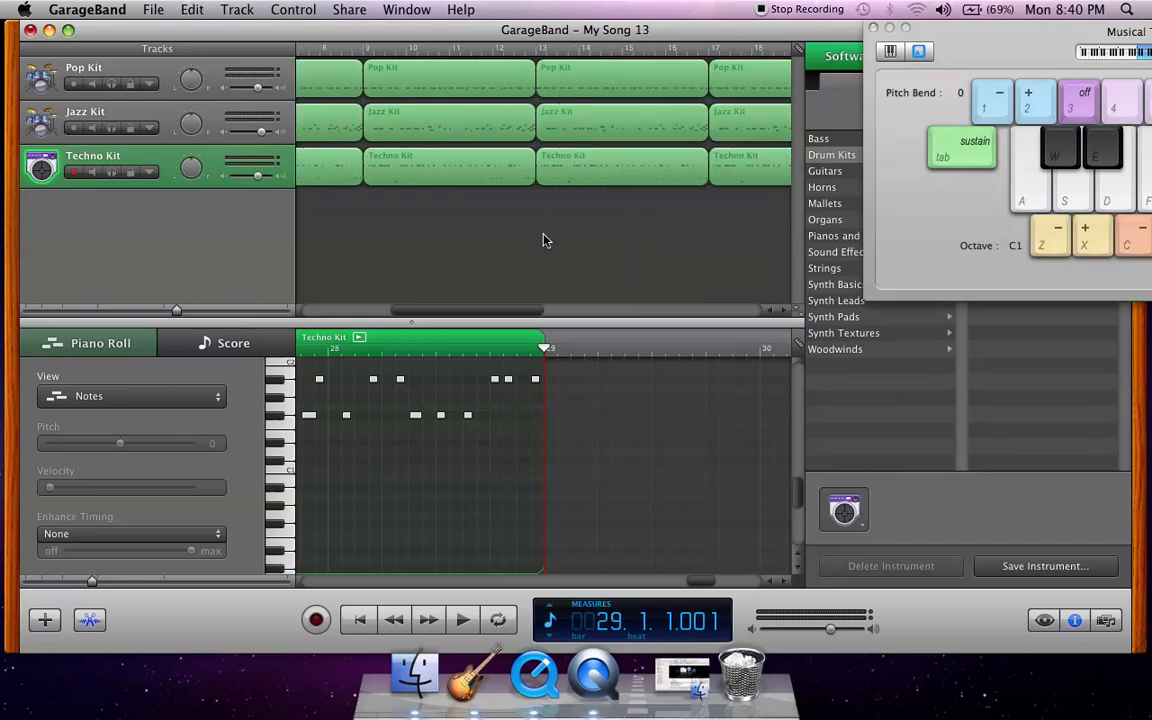
pyautogui.click(359, 620)
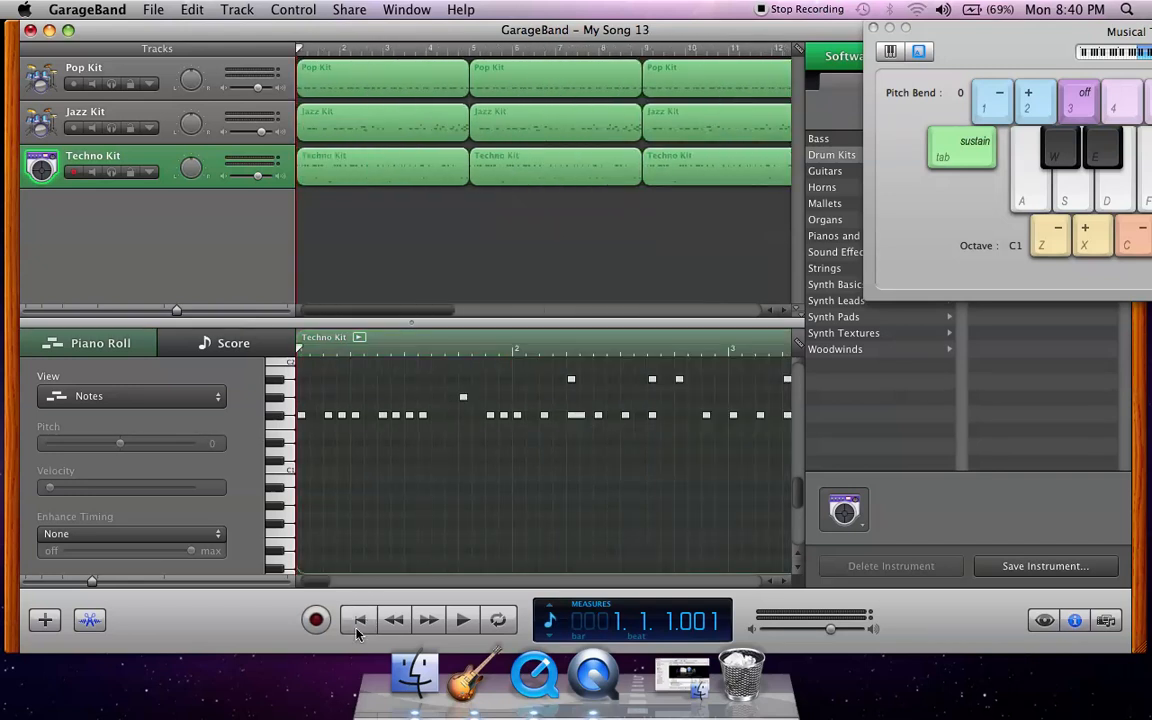
pyautogui.press('space')
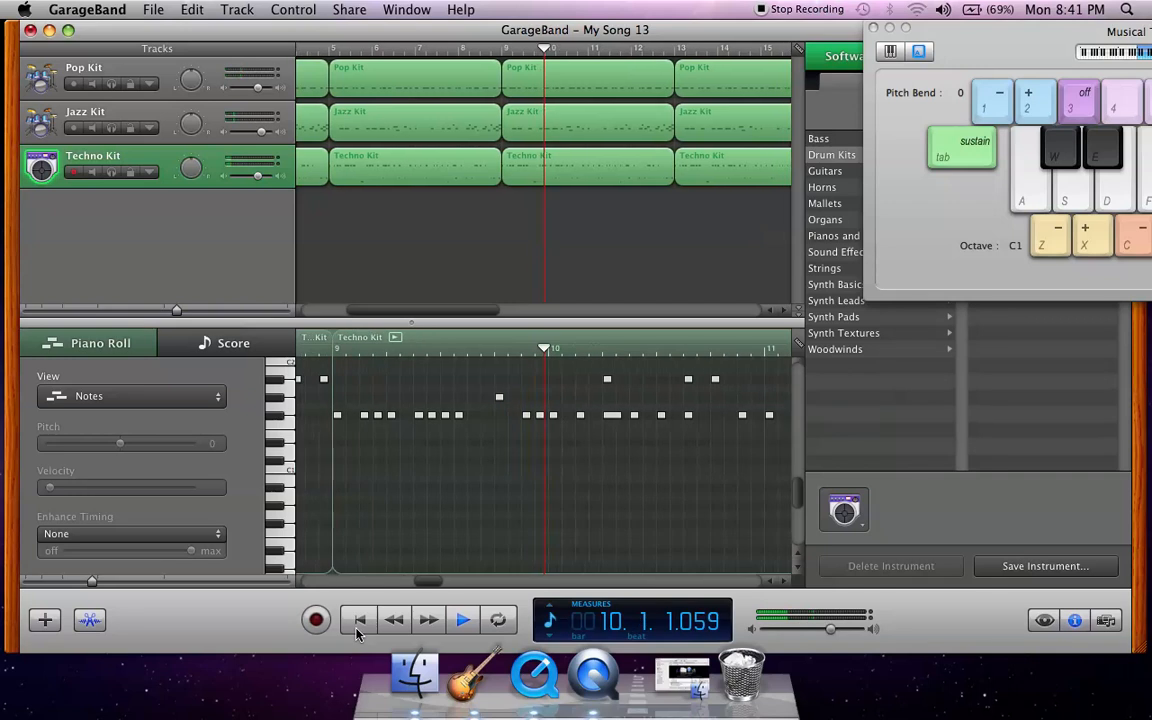
pyautogui.press('space')
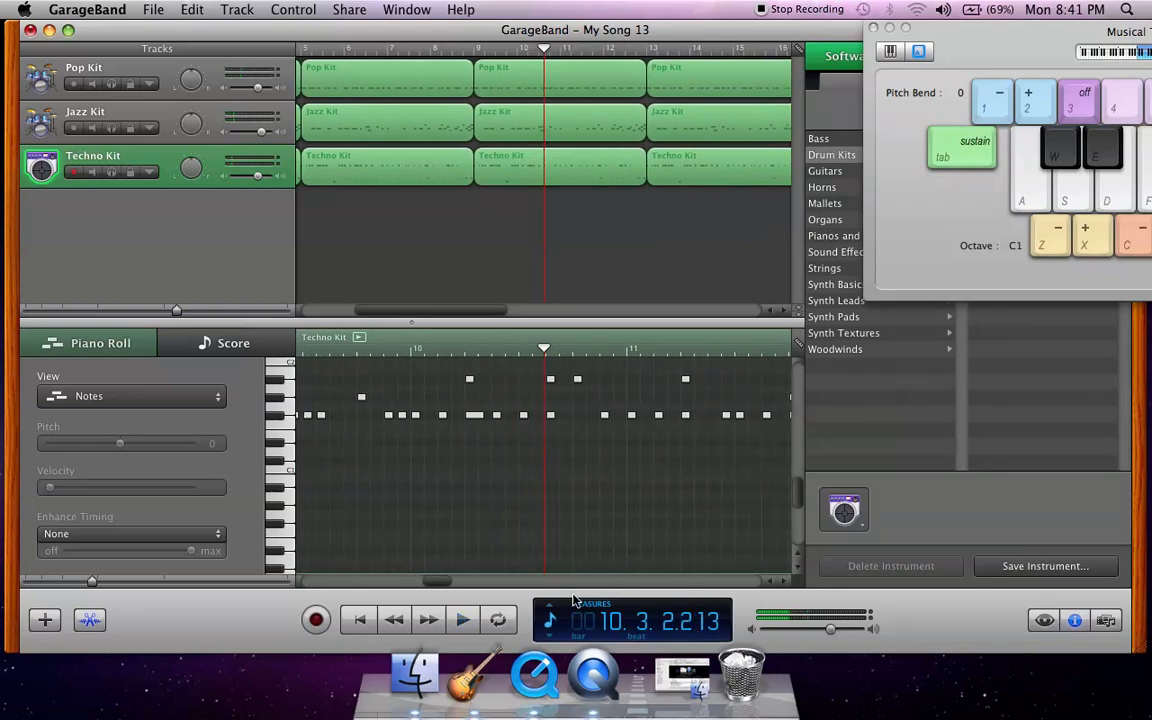
# Delete the first Jazz Kit and Techno Kit regions and the Jazz Kit region starting at bar 5 for a staggered intro
pyautogui.moveTo(440, 314); pyautogui.dragTo(278, 288)
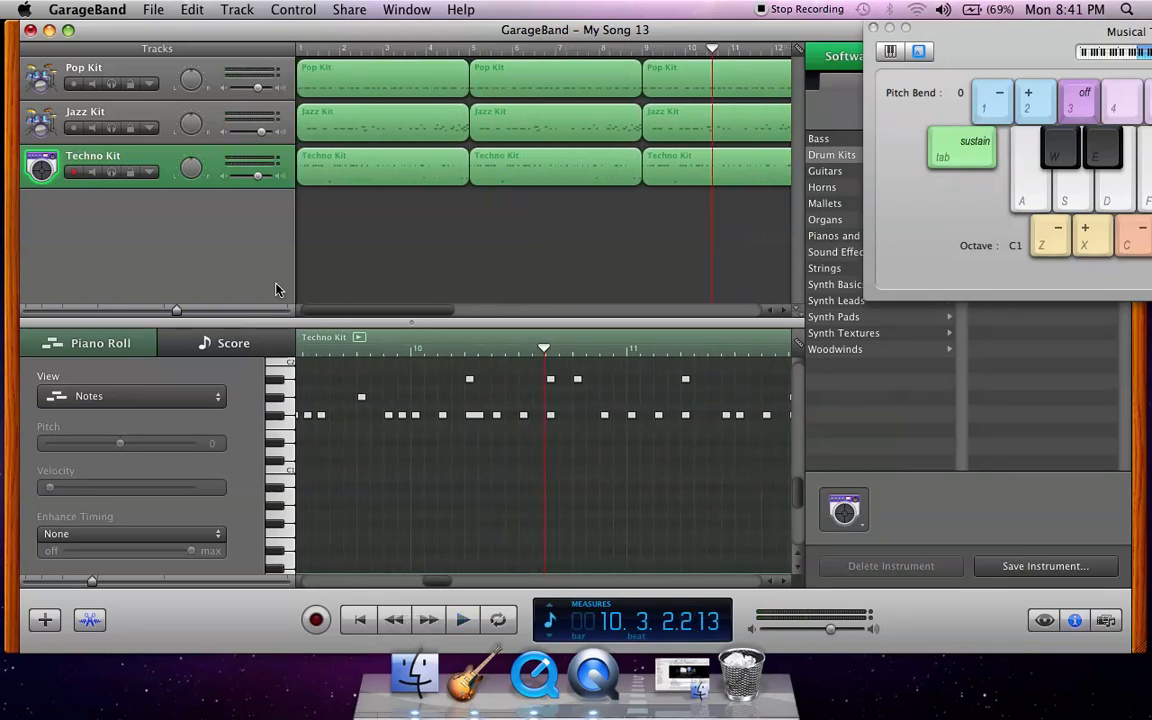
pyautogui.click(396, 136)
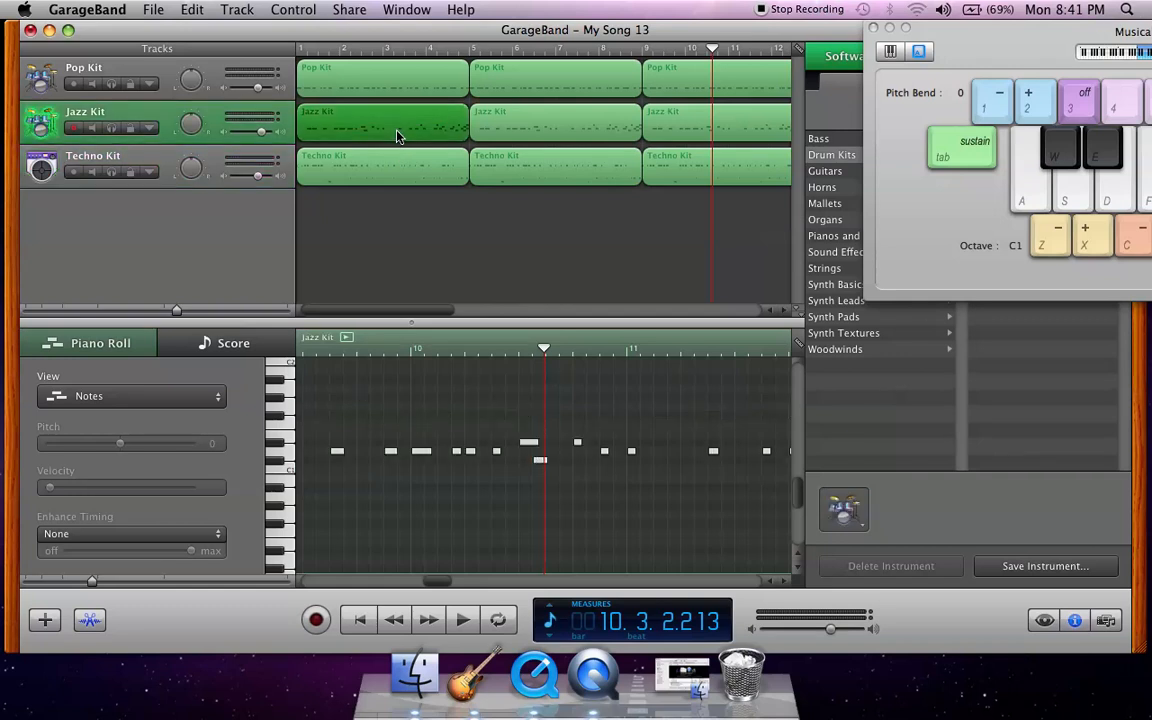
pyautogui.press('Delete')
pyautogui.click(418, 175)
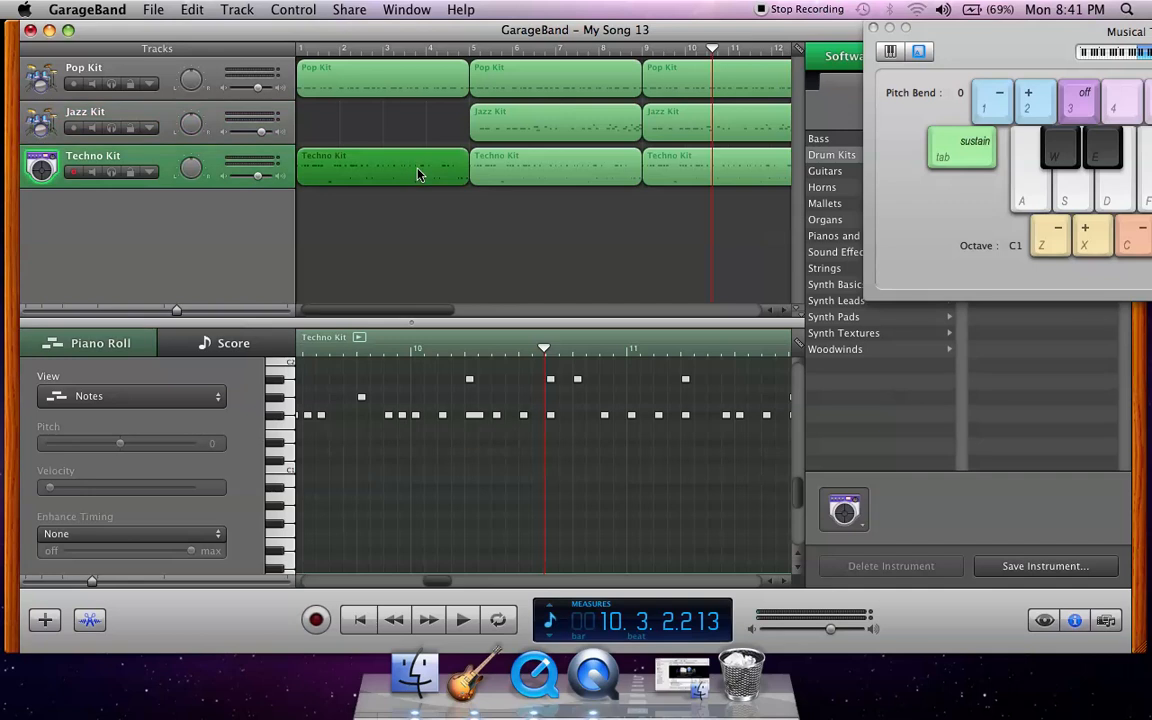
pyautogui.press('Delete')
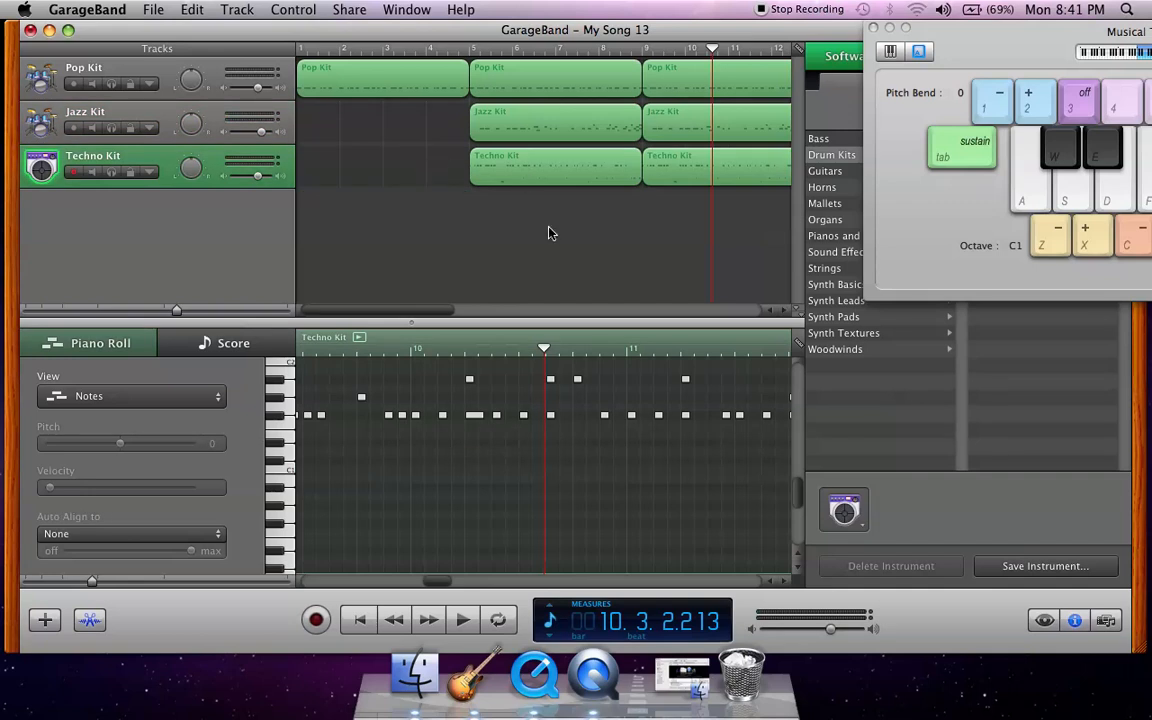
pyautogui.click(567, 136)
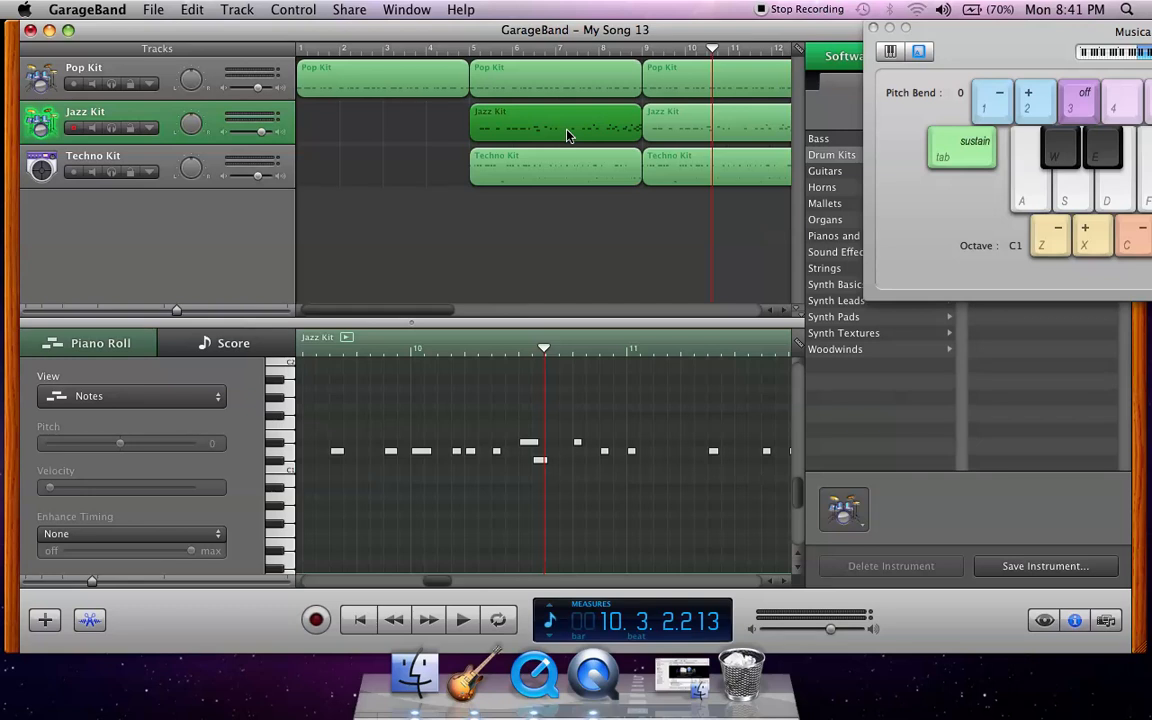
pyautogui.press('Delete')
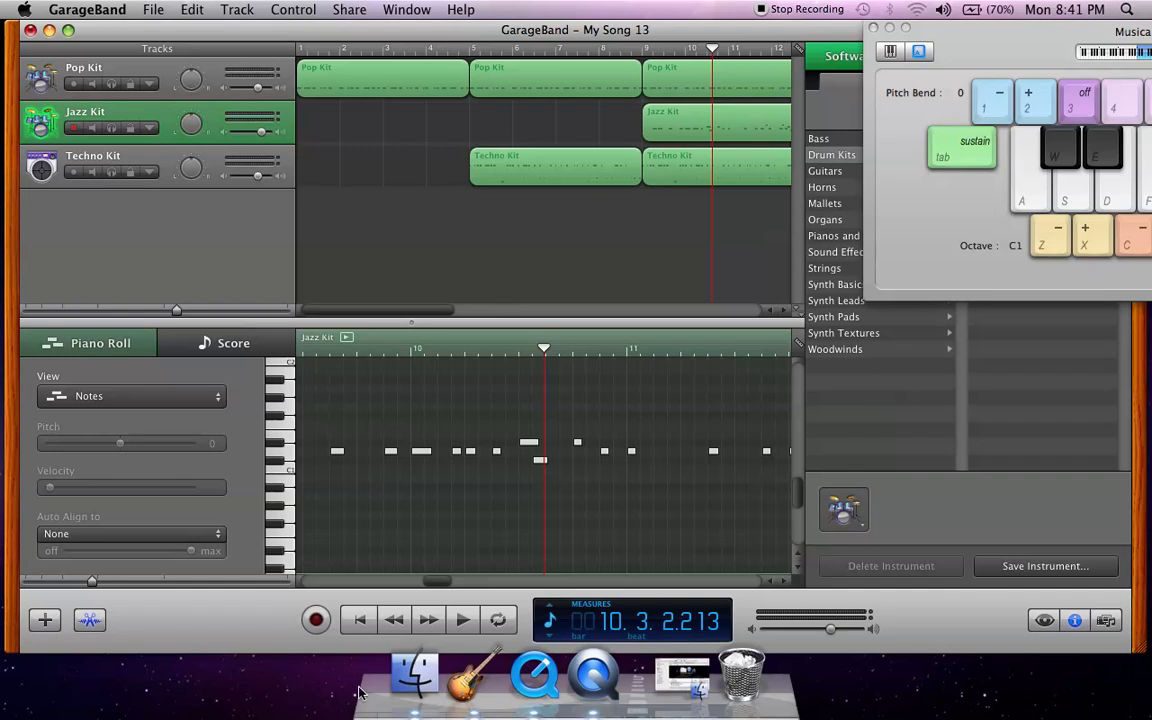
# Play the staggered arrangement from the beginning and turn off the metronome
pyautogui.click(358, 620)
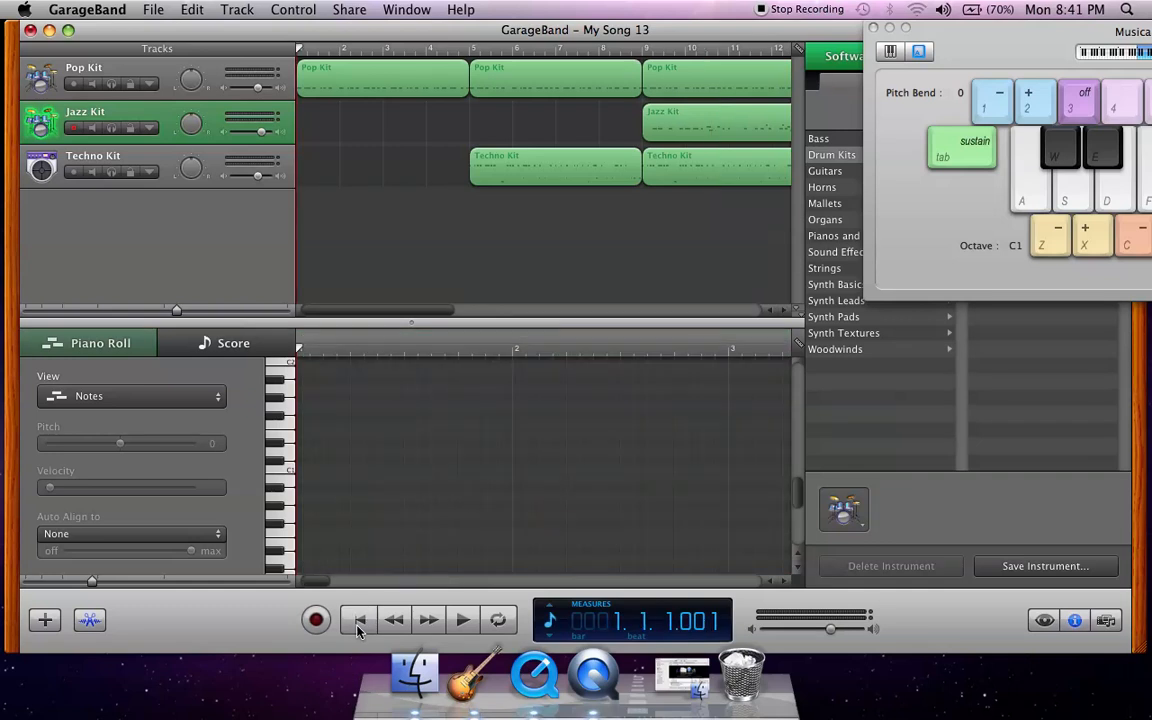
pyautogui.press('space')
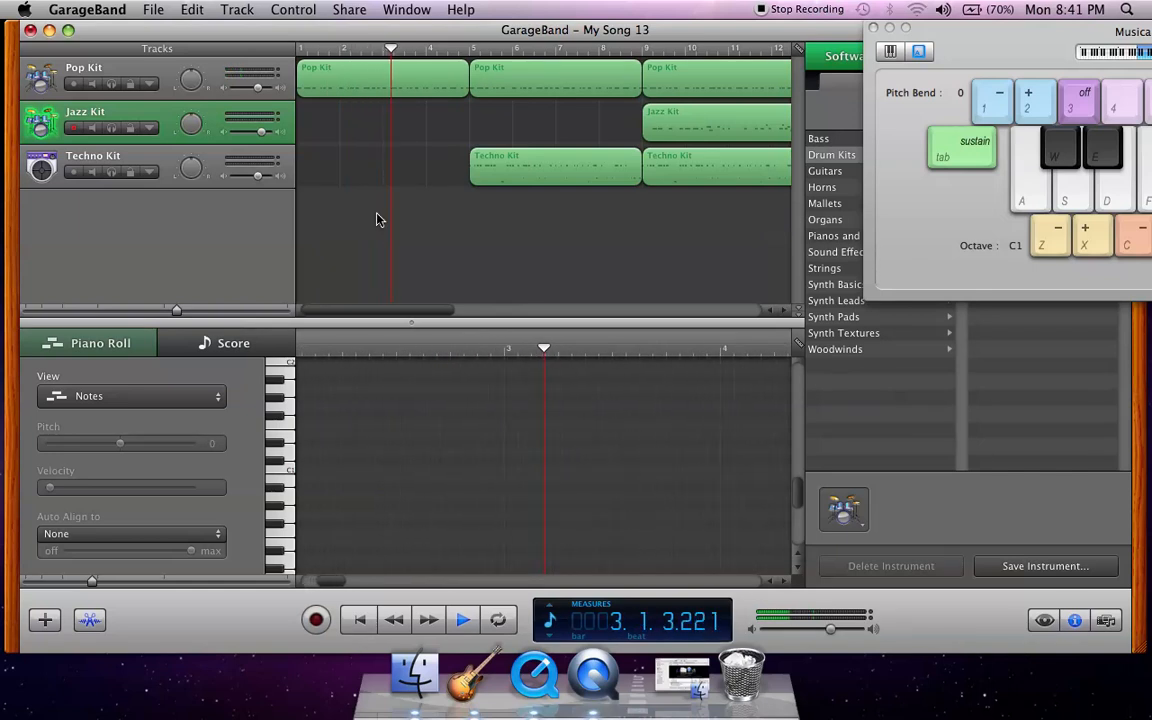
pyautogui.click(293, 9)
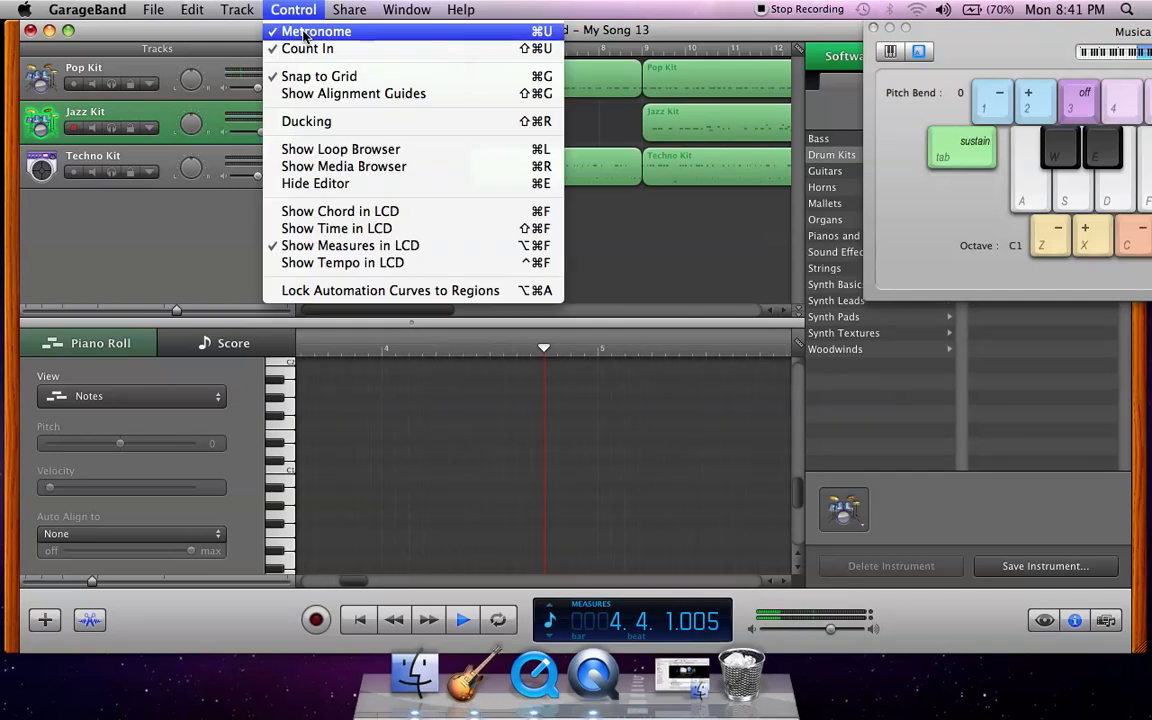
pyautogui.click(304, 37)
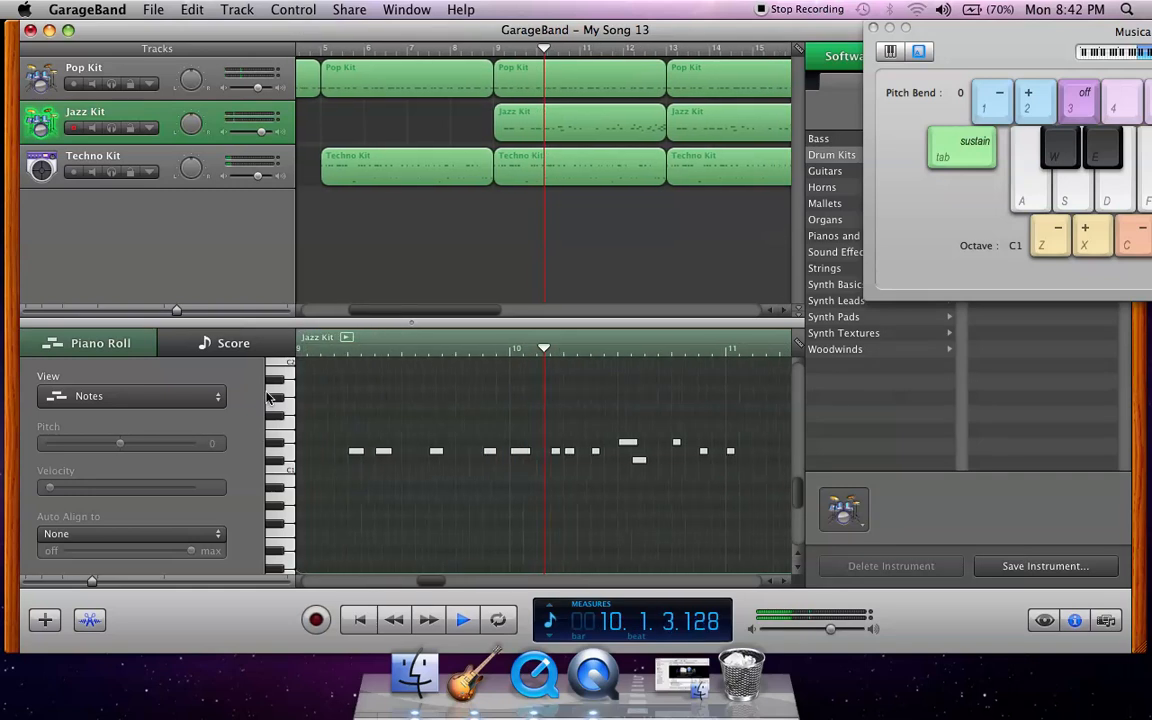
# Raise the volume of the Jazz Kit, Pop Kit and Techno Kit tracks during playback and try out the Techno Kit's pan
pyautogui.moveTo(265, 128)
pyautogui.mouseDown()
pyautogui.moveTo(257, 140)
pyautogui.moveTo(272, 141)
pyautogui.mouseUp()
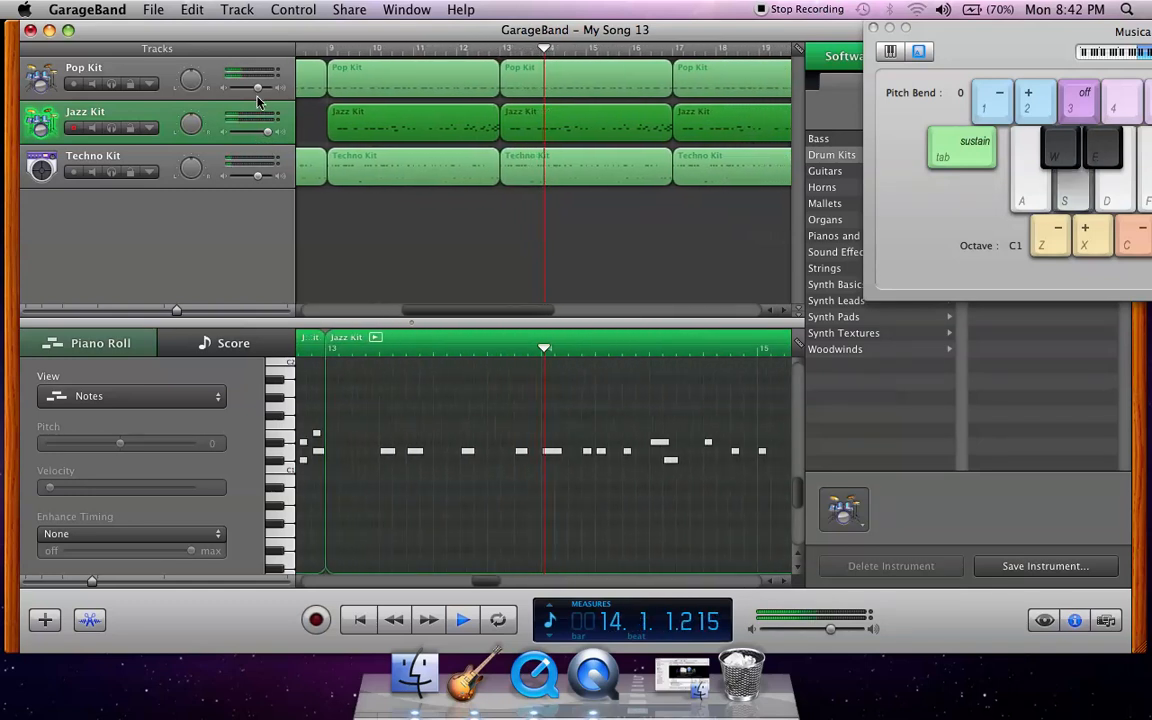
pyautogui.moveTo(257, 86)
pyautogui.mouseDown()
pyautogui.moveTo(268, 92)
pyautogui.moveTo(262, 110)
pyautogui.mouseUp()
pyautogui.moveTo(258, 183); pyautogui.dragTo(289, 183)
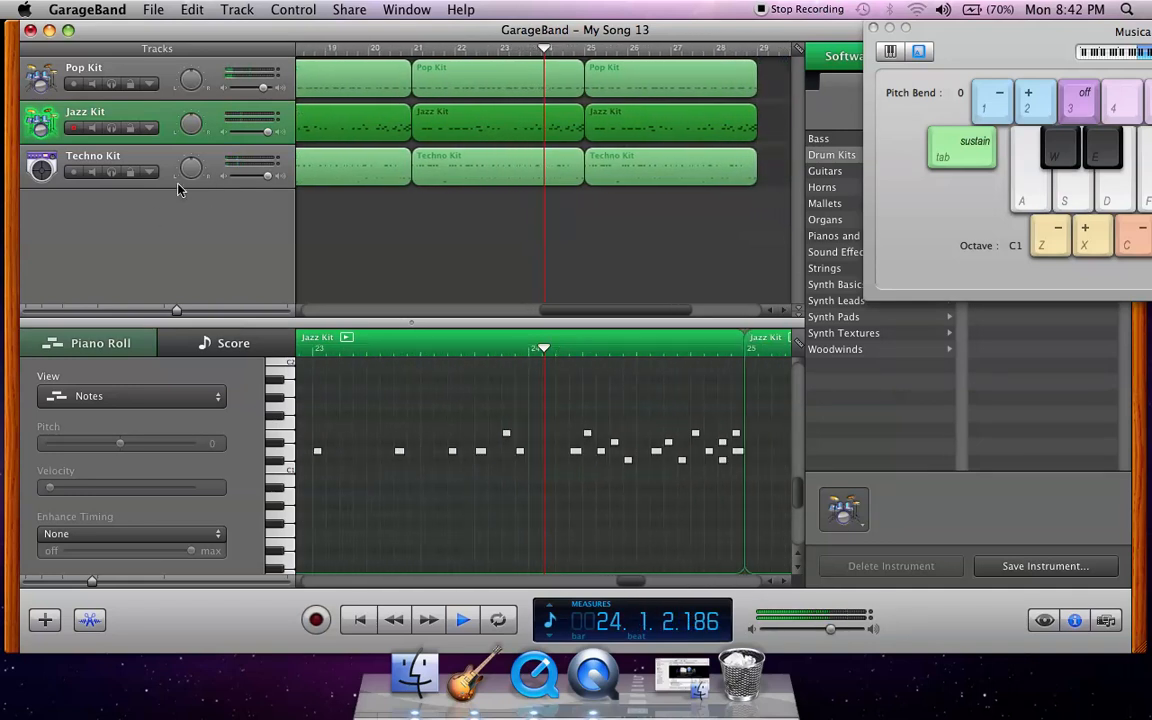
pyautogui.moveTo(189, 173)
pyautogui.moveTo(189, 173); pyautogui.dragTo(182, 197)
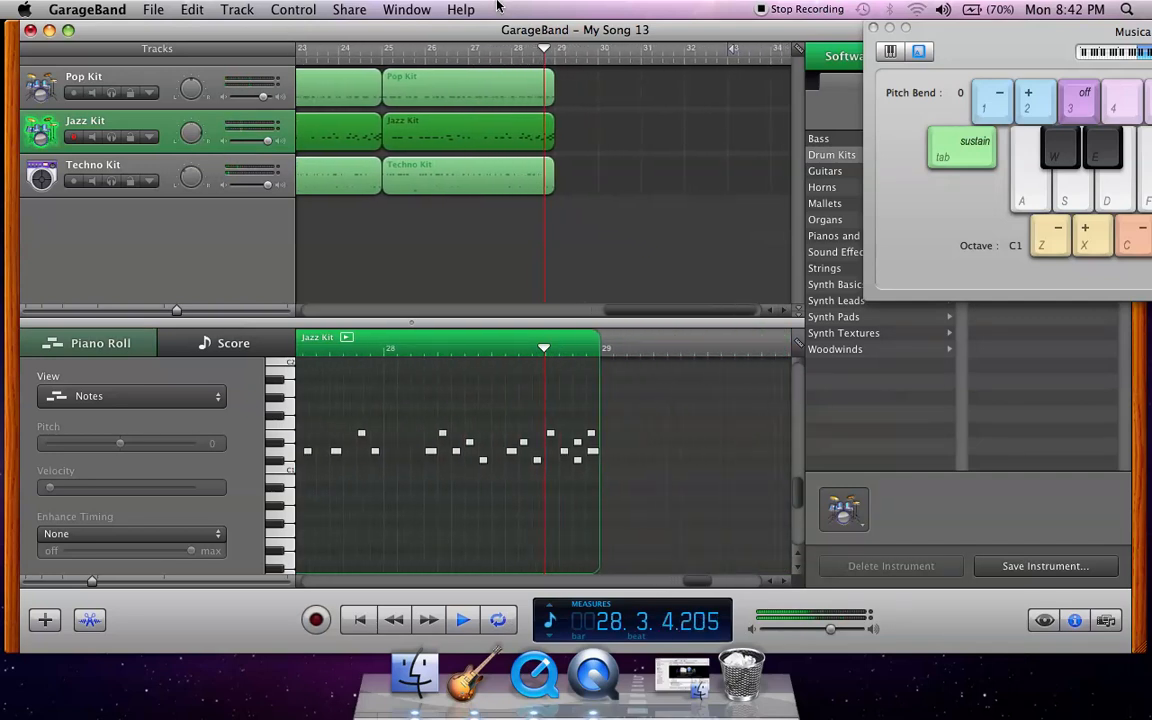
# Turn off cycling again and play the arrangement from the beginning to about bar 25 before stopping it
pyautogui.press('space')
pyautogui.press('space')
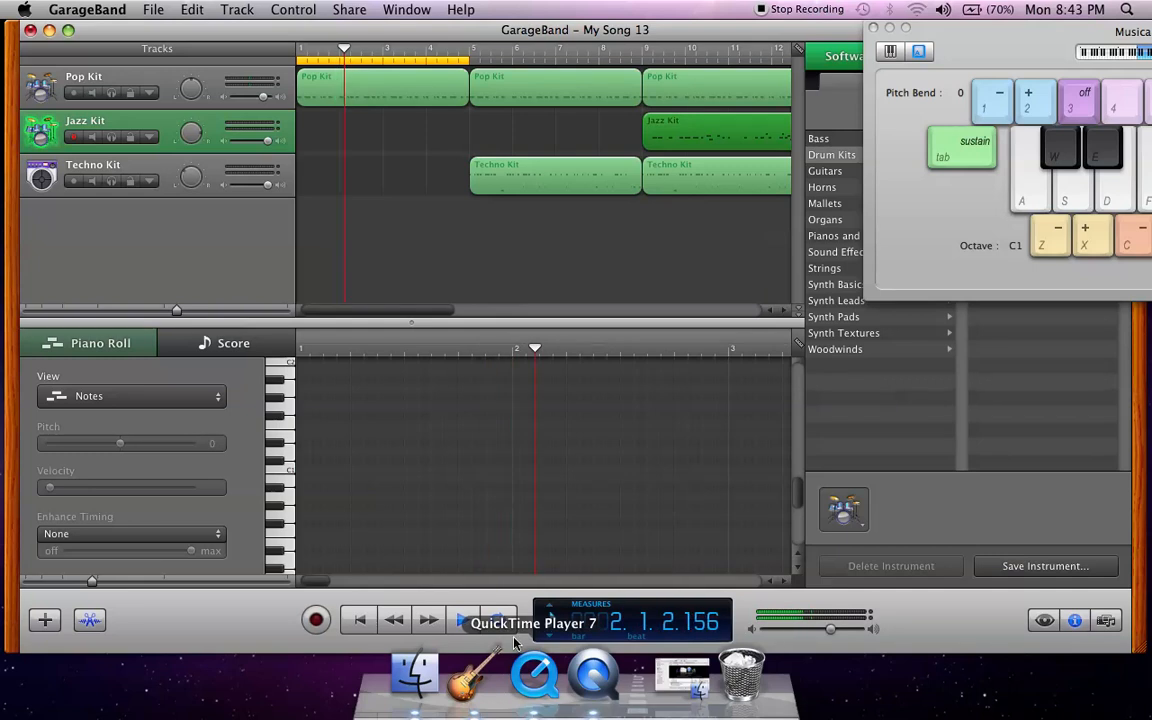
pyautogui.click(502, 627)
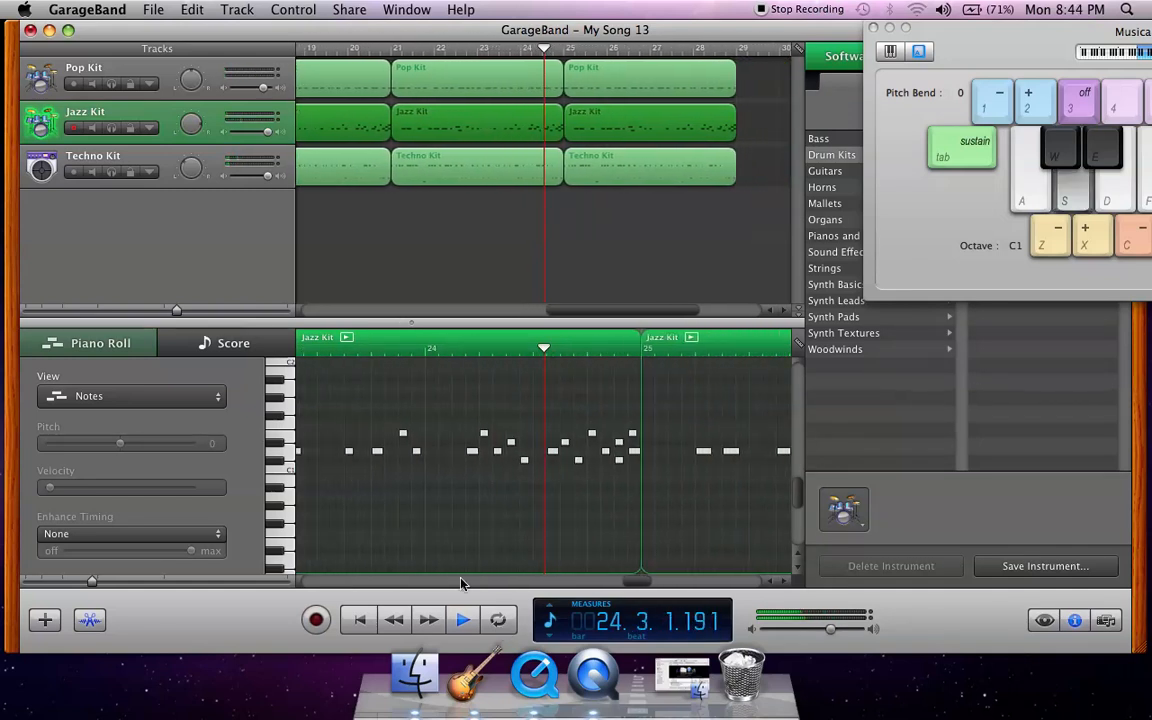
pyautogui.press('space')
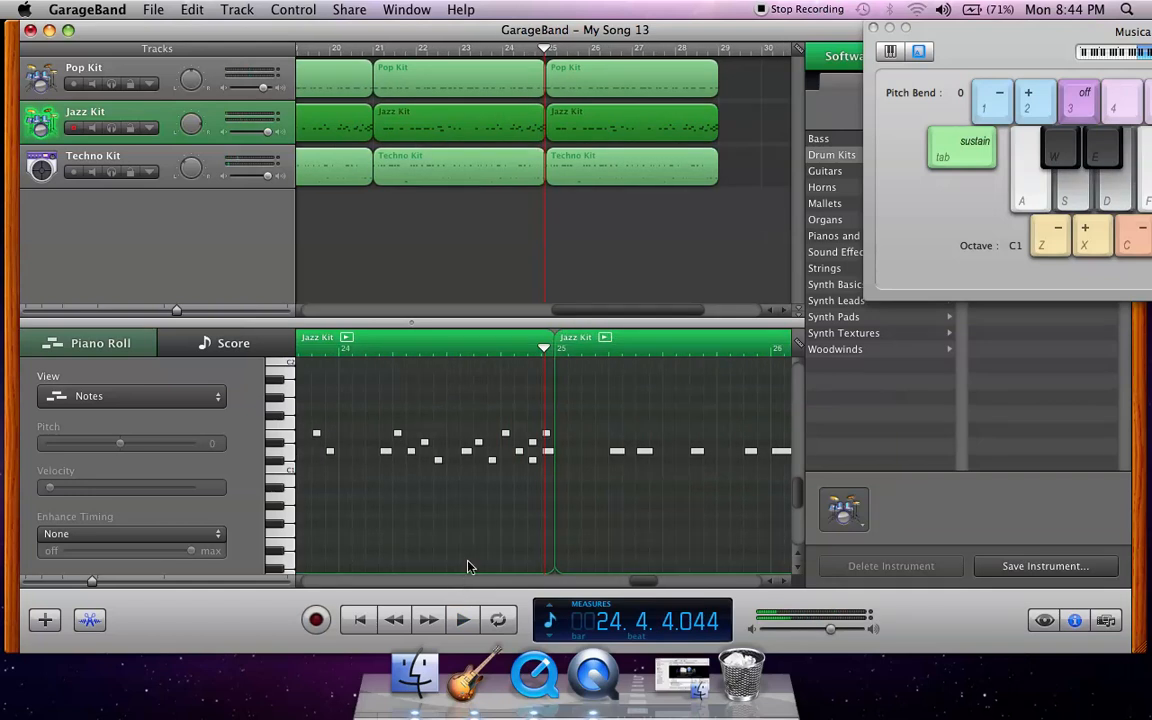